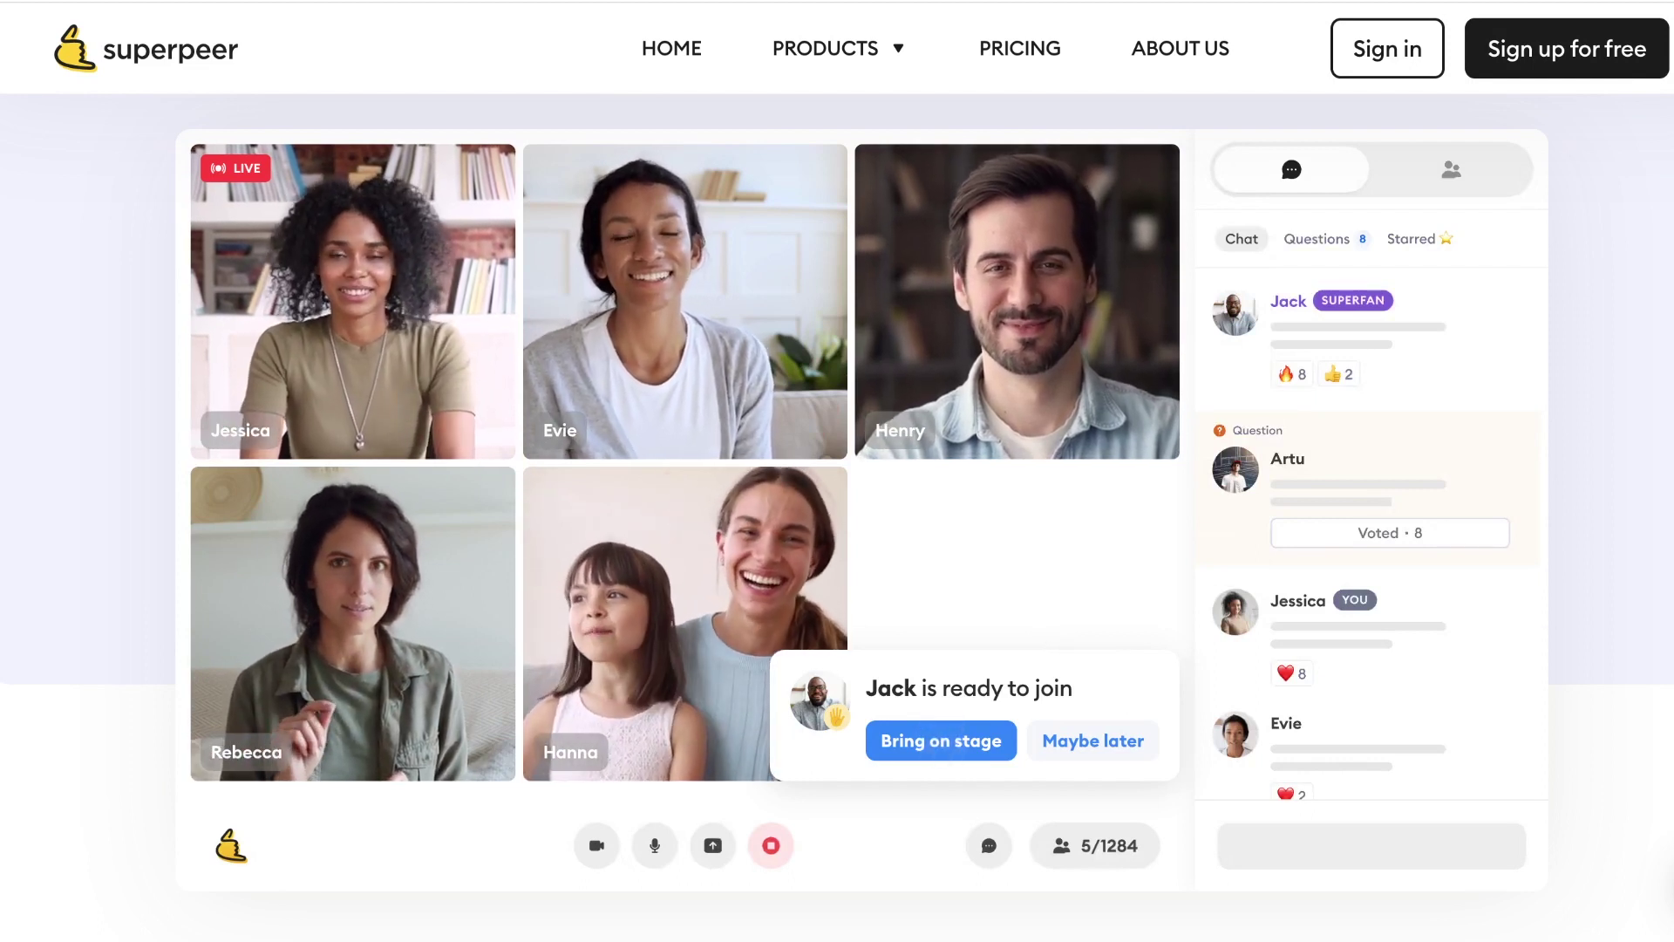
# Bring the waiting guest onto the Superpeer stage and scroll through the Participants list.
pyautogui.click(977, 737)
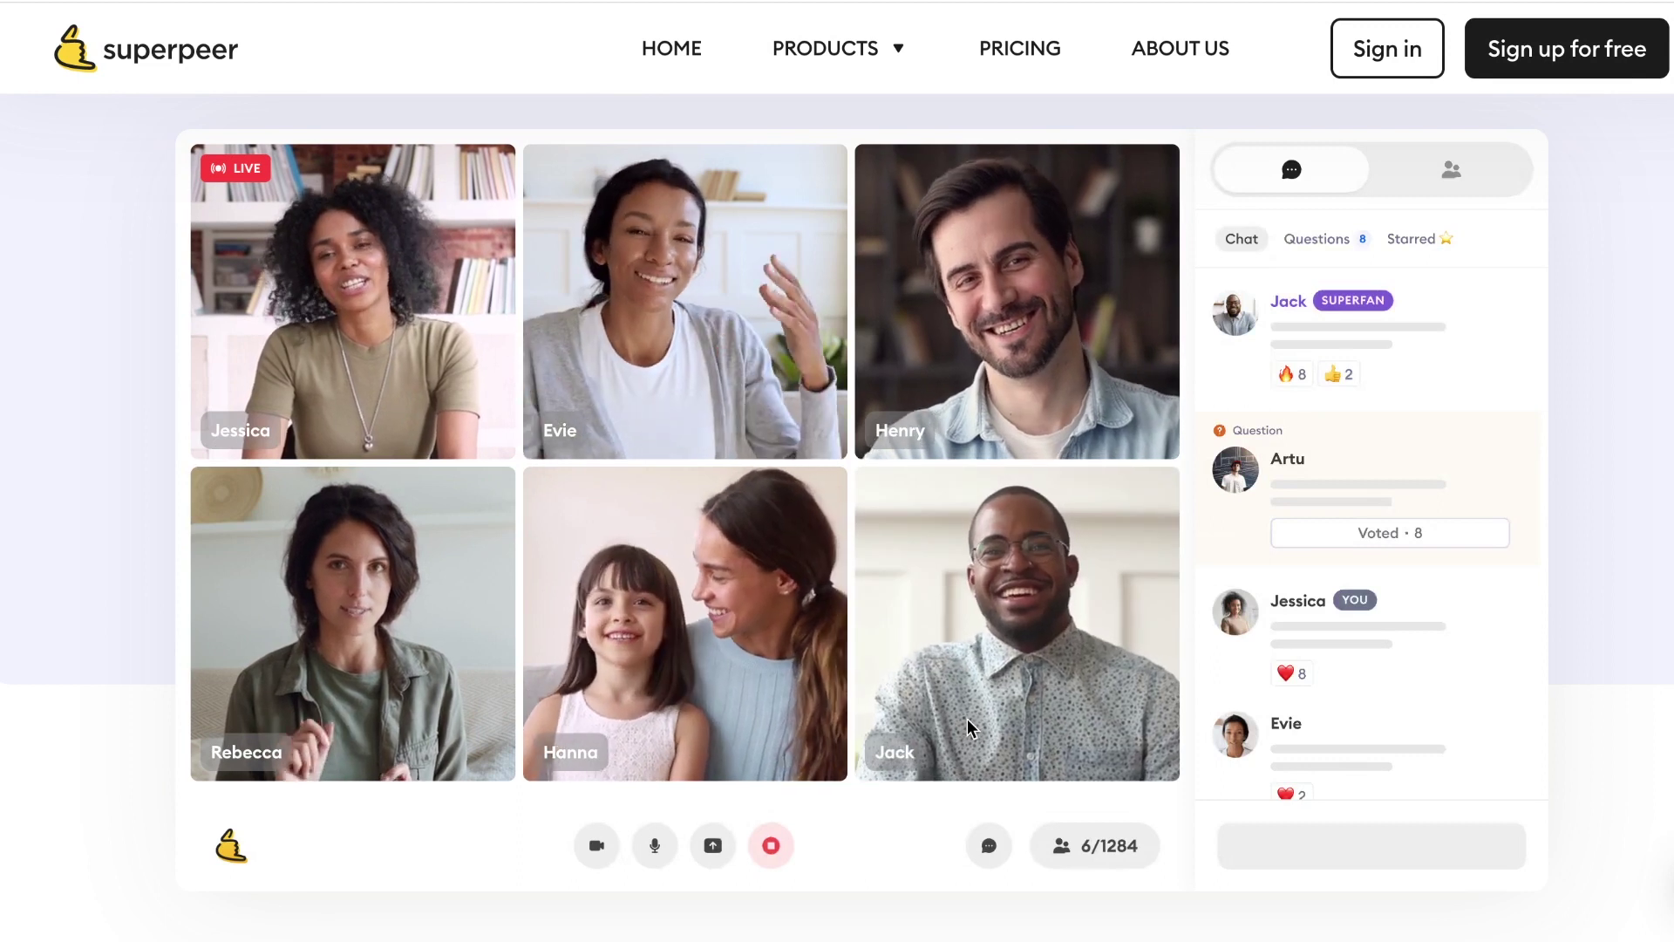
pyautogui.click(1404, 191)
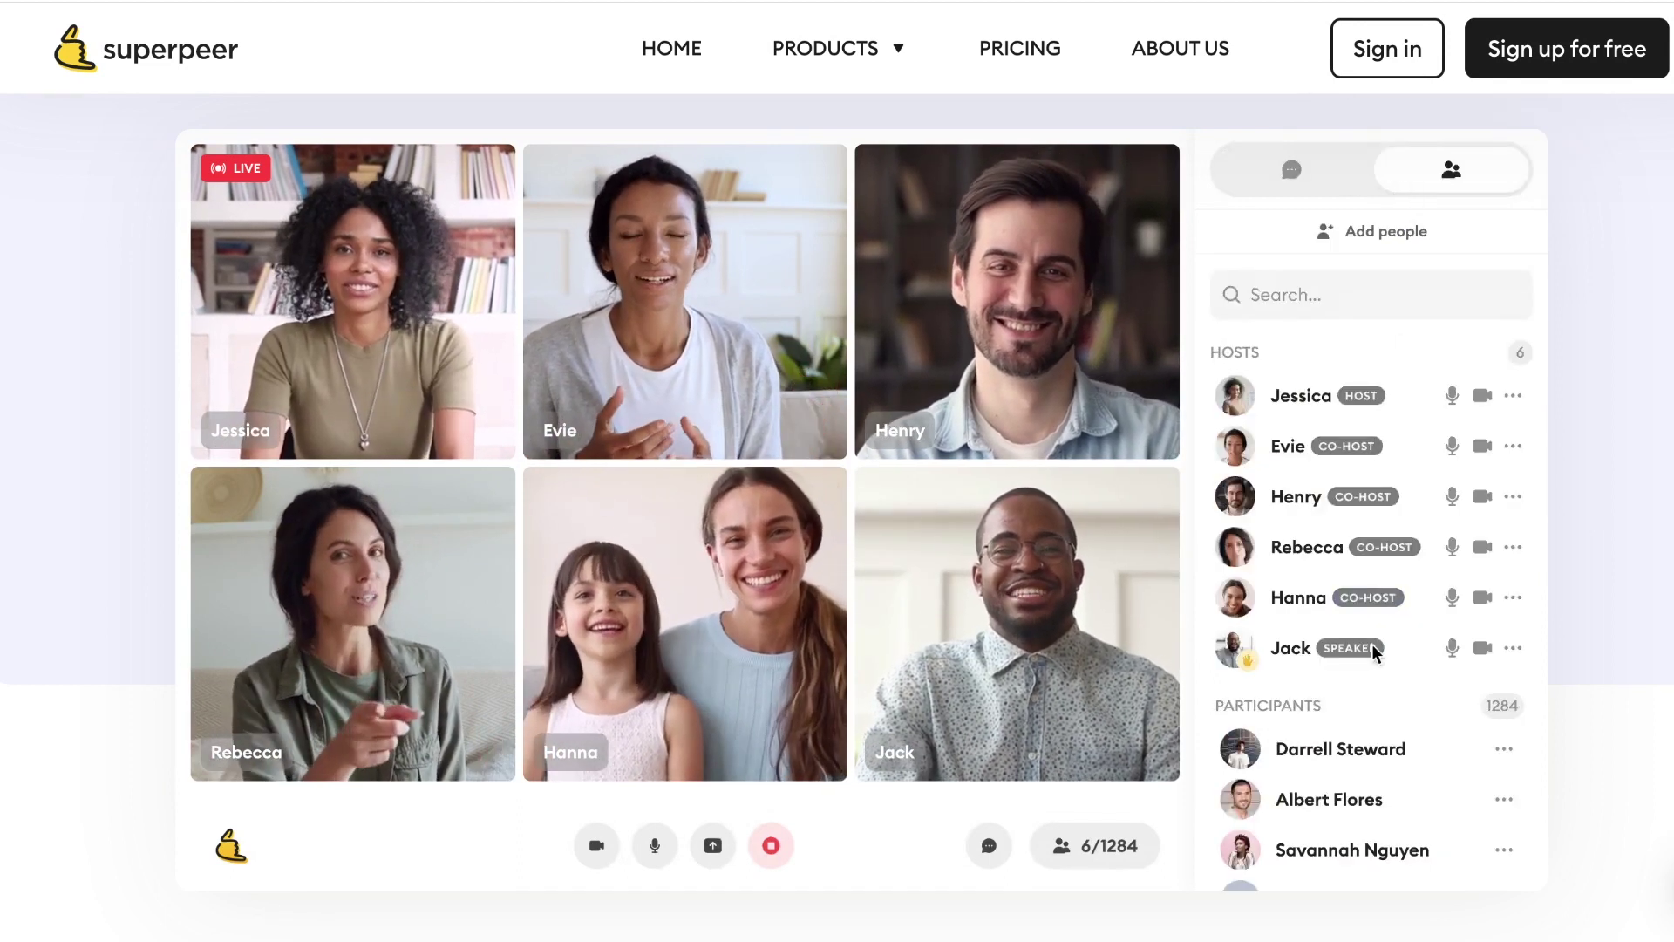
pyautogui.scroll(-10, 1375, 648)
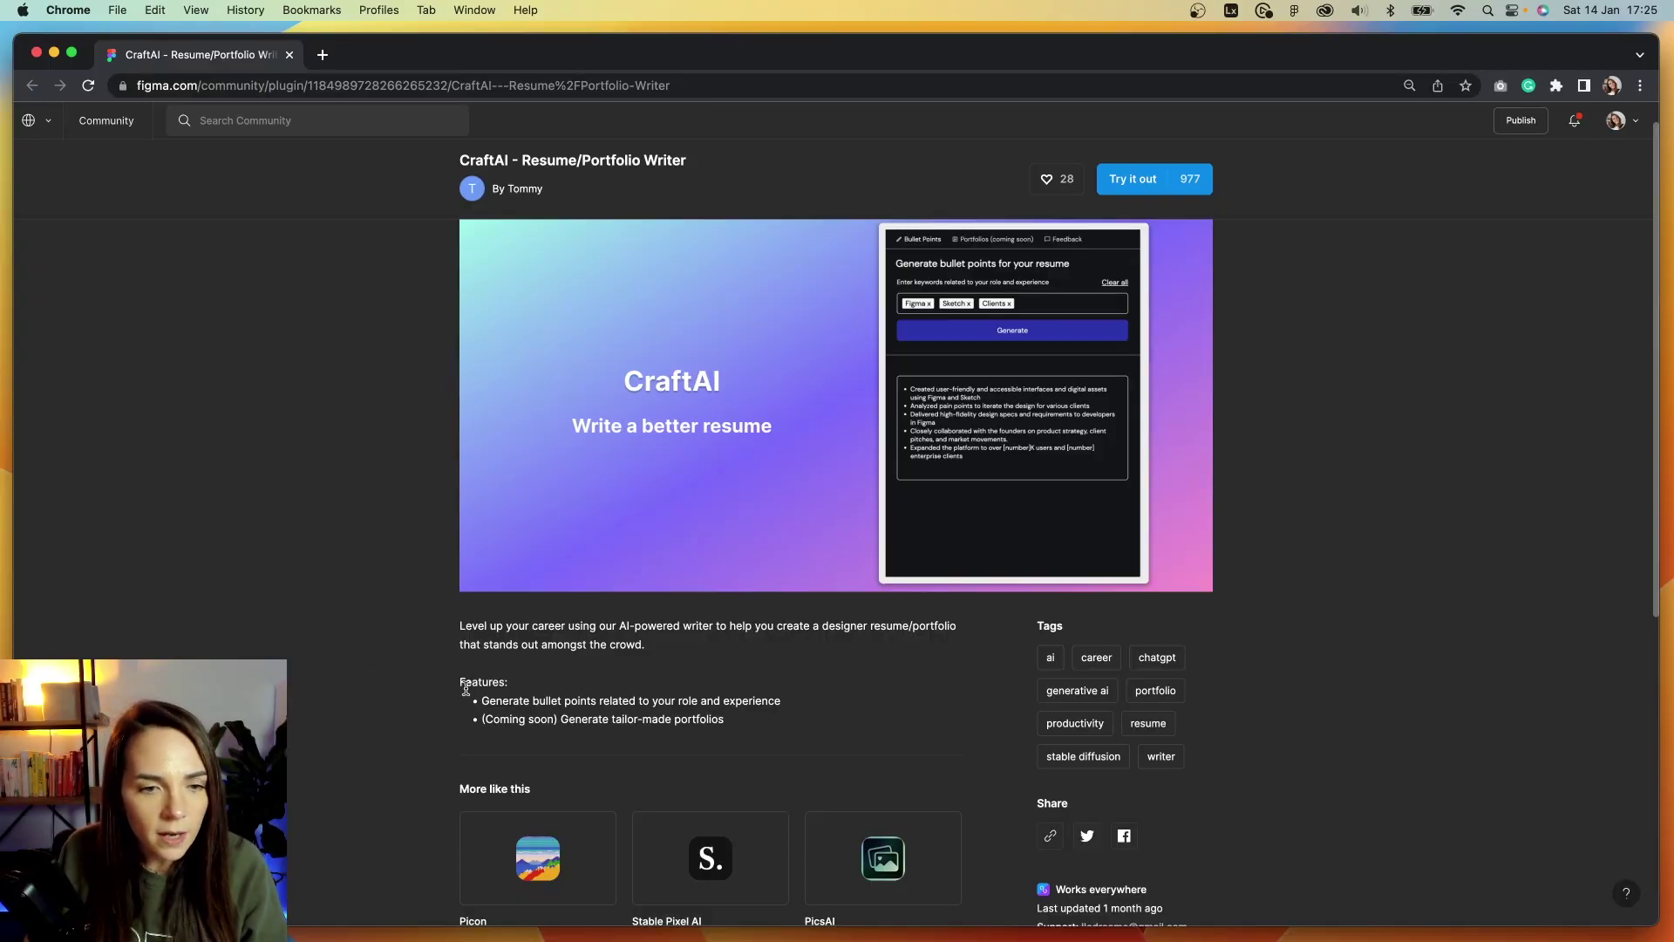
# Highlight part of the first feature bullet on the CraftAI plugin page.
pyautogui.moveTo(480, 702)
pyautogui.mouseDown()
pyautogui.moveTo(790, 704)
pyautogui.moveTo(753, 719)
pyautogui.moveTo(461, 714)
pyautogui.mouseUp()
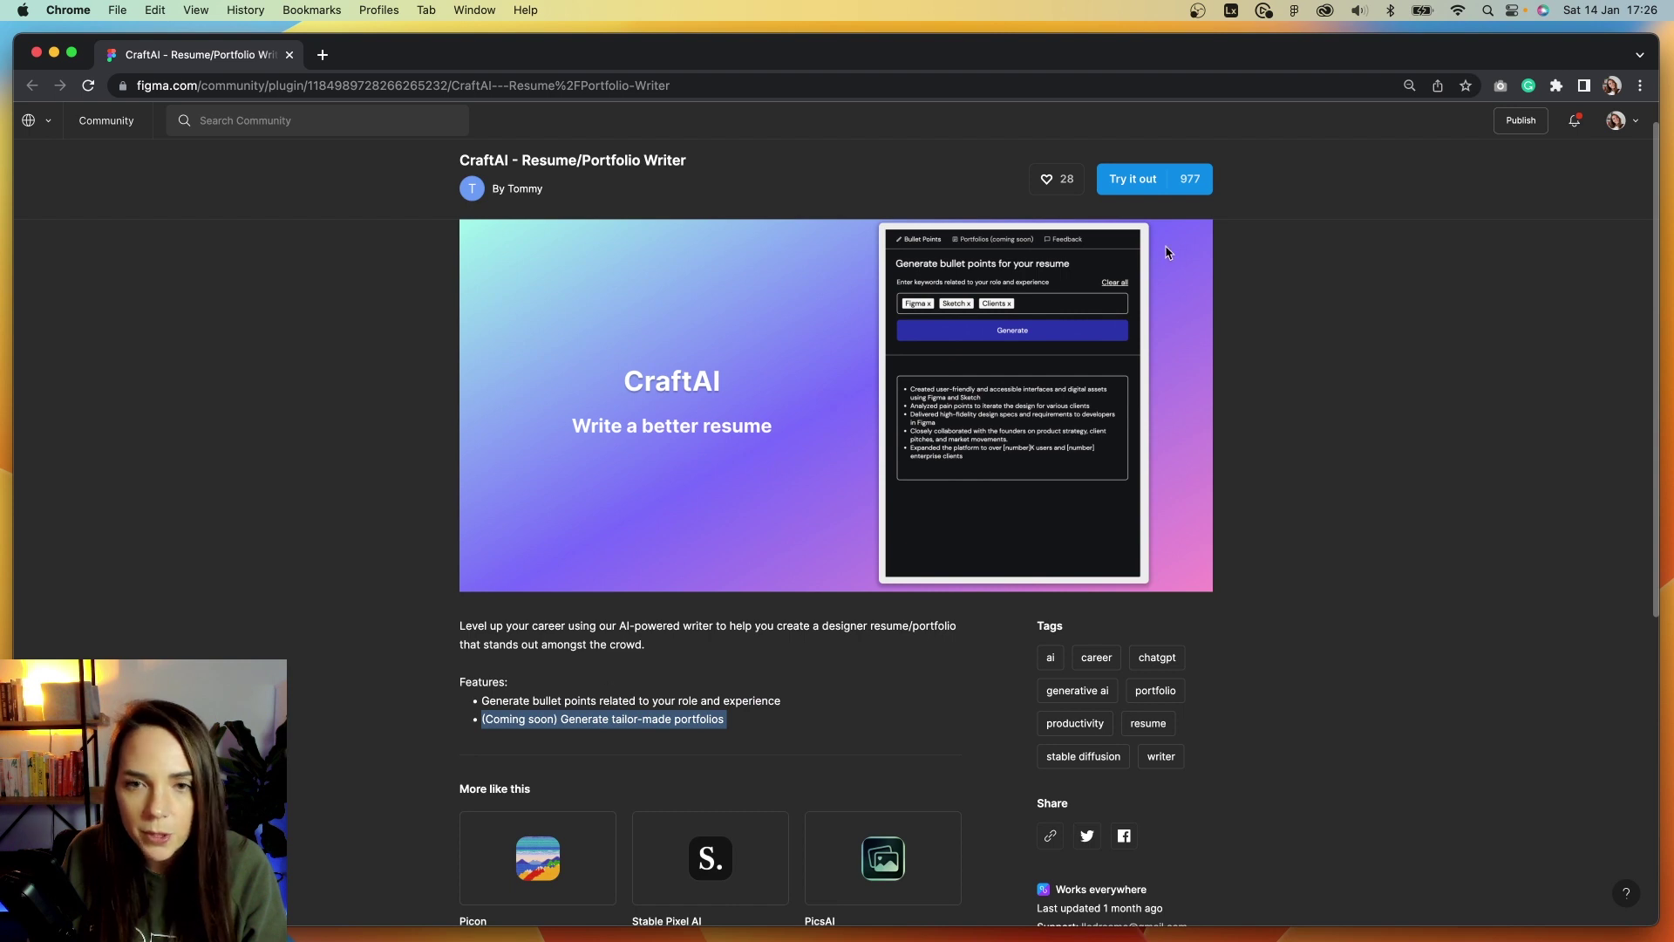
# Launch CraftAI in a new file and lighten the canvas background to grey 9B9B9B.
pyautogui.click(1133, 179)
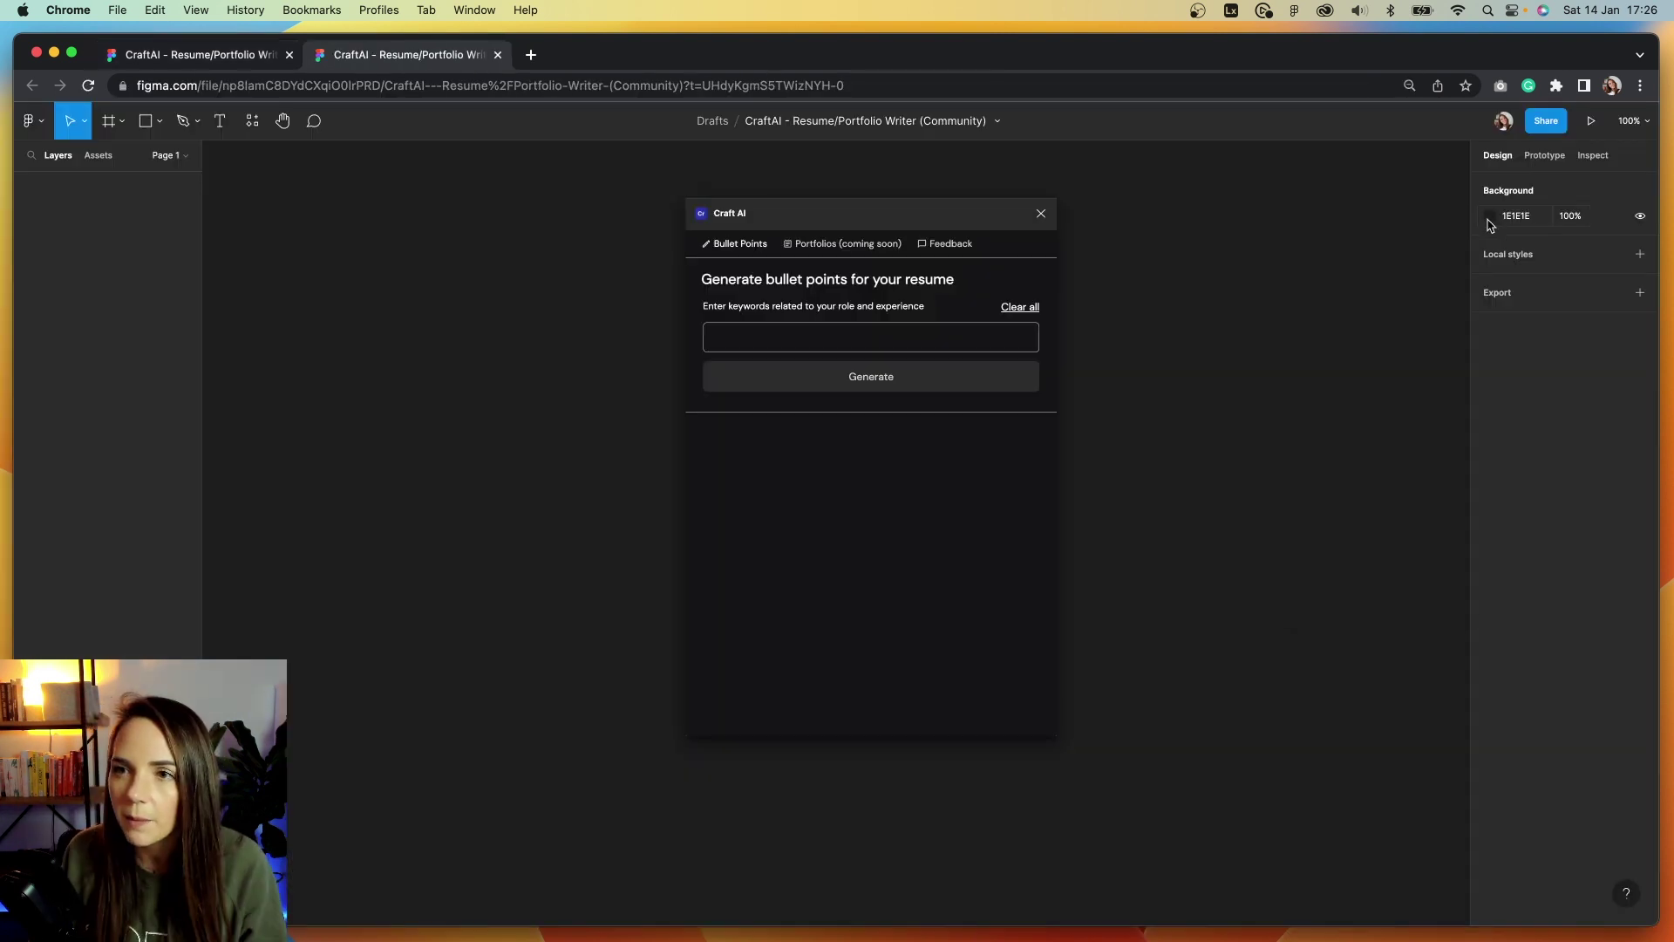
pyautogui.click(1489, 216)
pyautogui.click(1298, 333)
pyautogui.moveTo(1292, 335)
pyautogui.mouseDown()
pyautogui.moveTo(1284, 373)
pyautogui.moveTo(1271, 321)
pyautogui.mouseUp()
pyautogui.click(1454, 219)
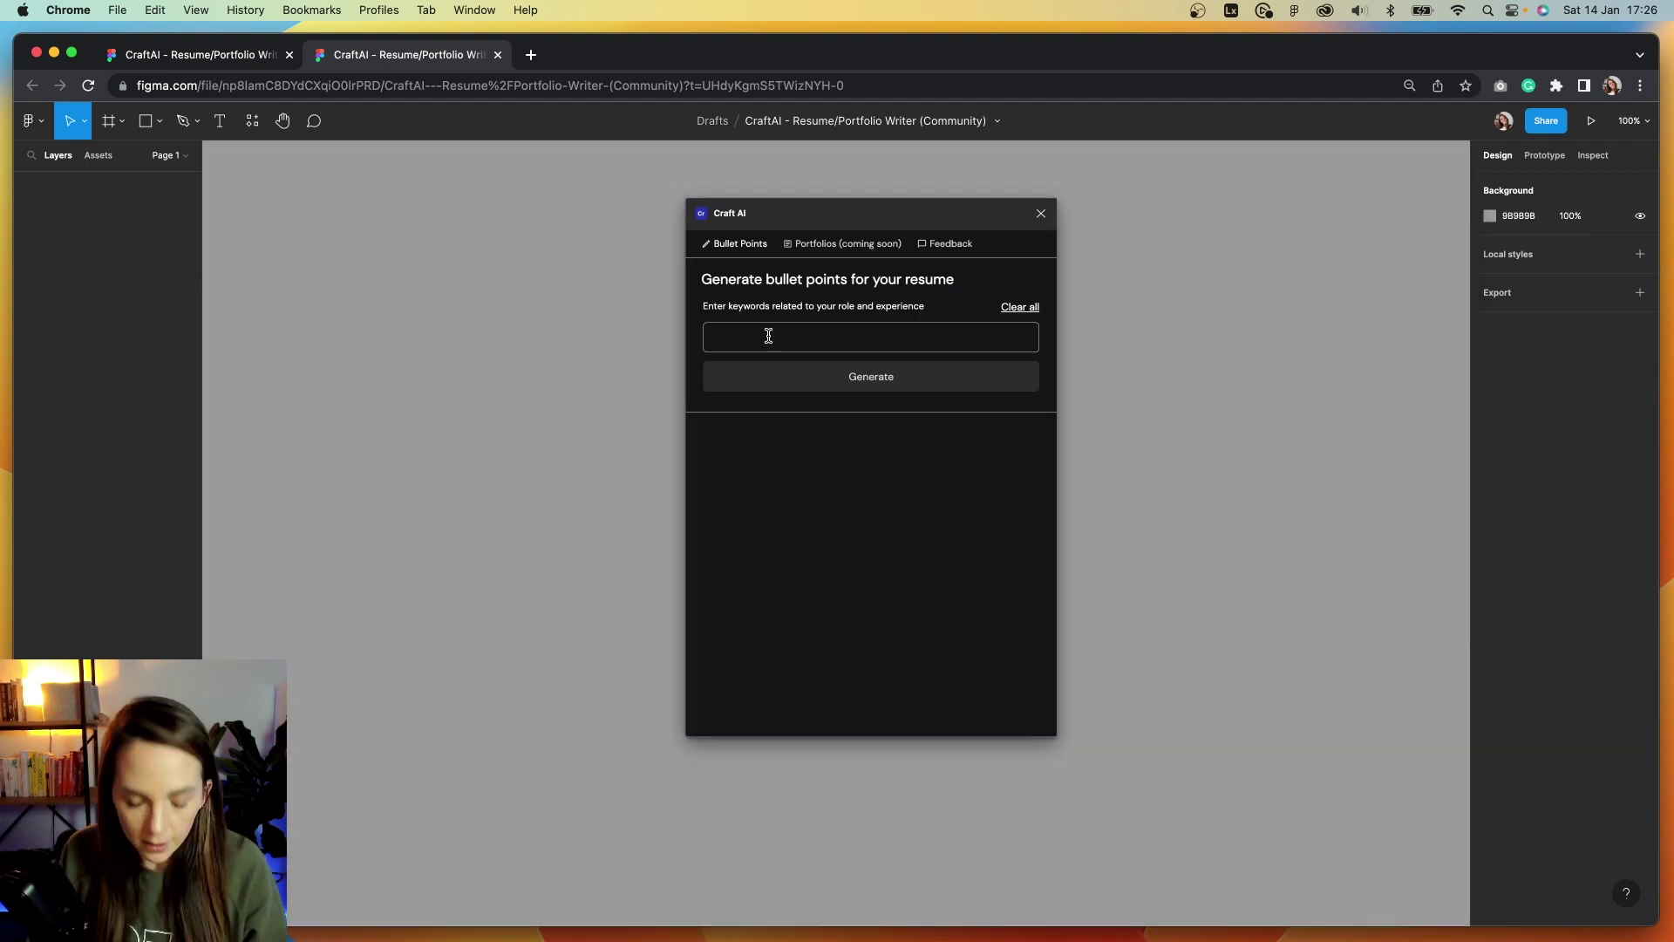
# Add keyword tags product, design, product designer, ux, ui, user, experience and ux strategy.
pyautogui.click(768, 335)
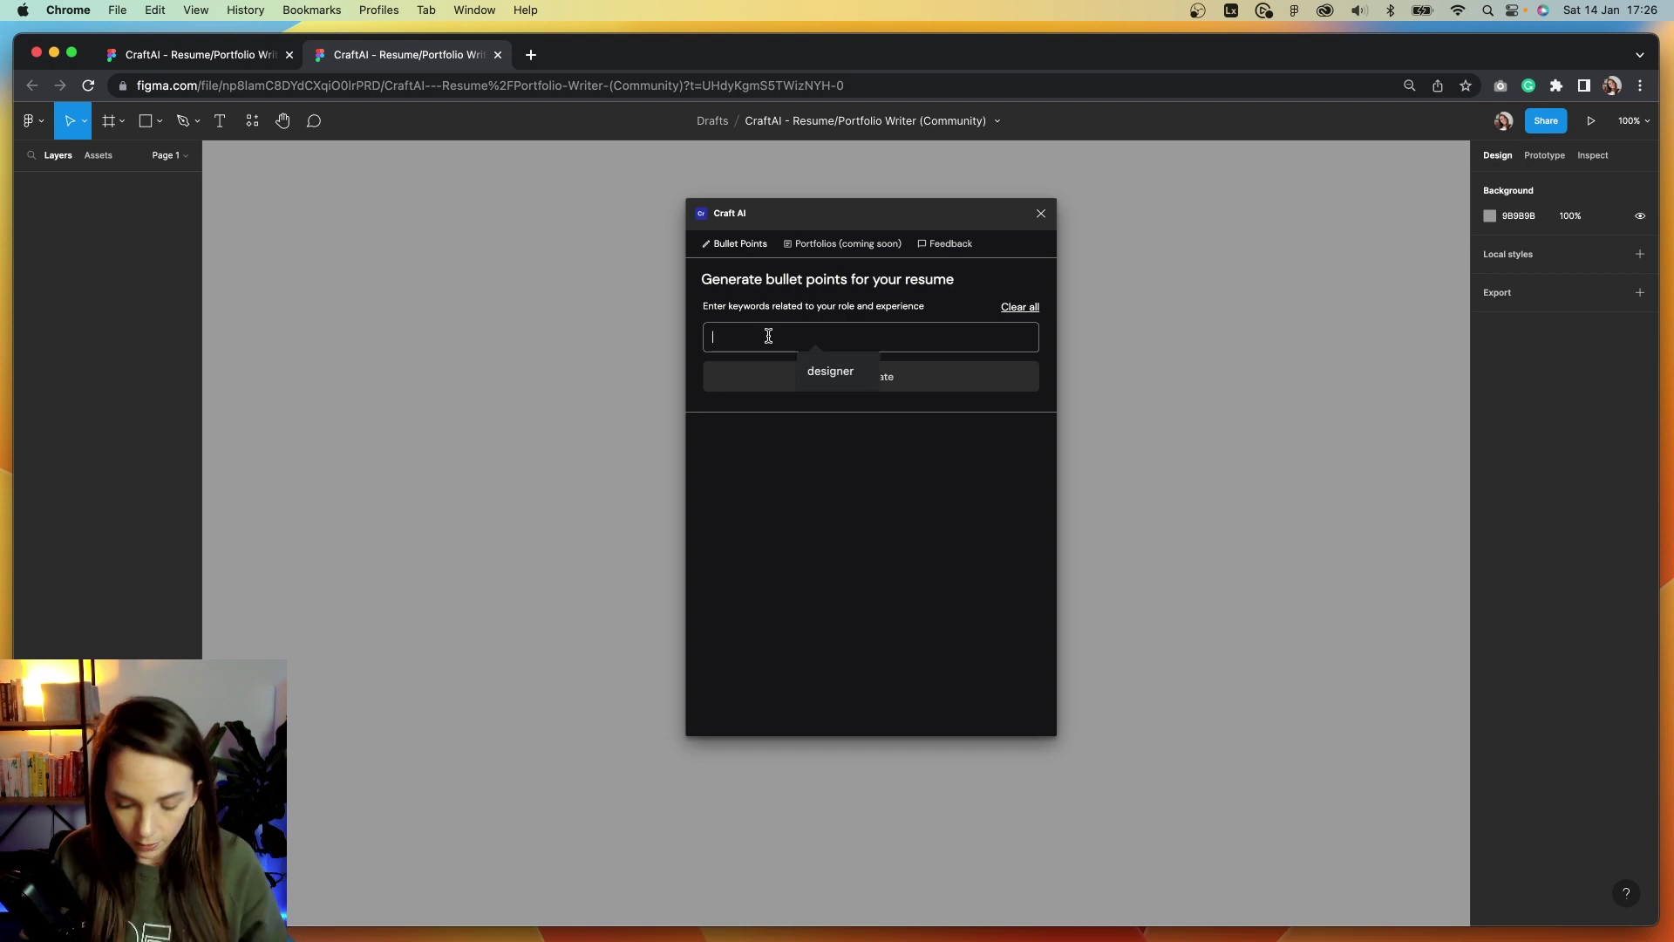
pyautogui.write('product')
pyautogui.press('Return')
pyautogui.write('design')
pyautogui.press('Return')
pyautogui.write('product designer')
pyautogui.press('Return')
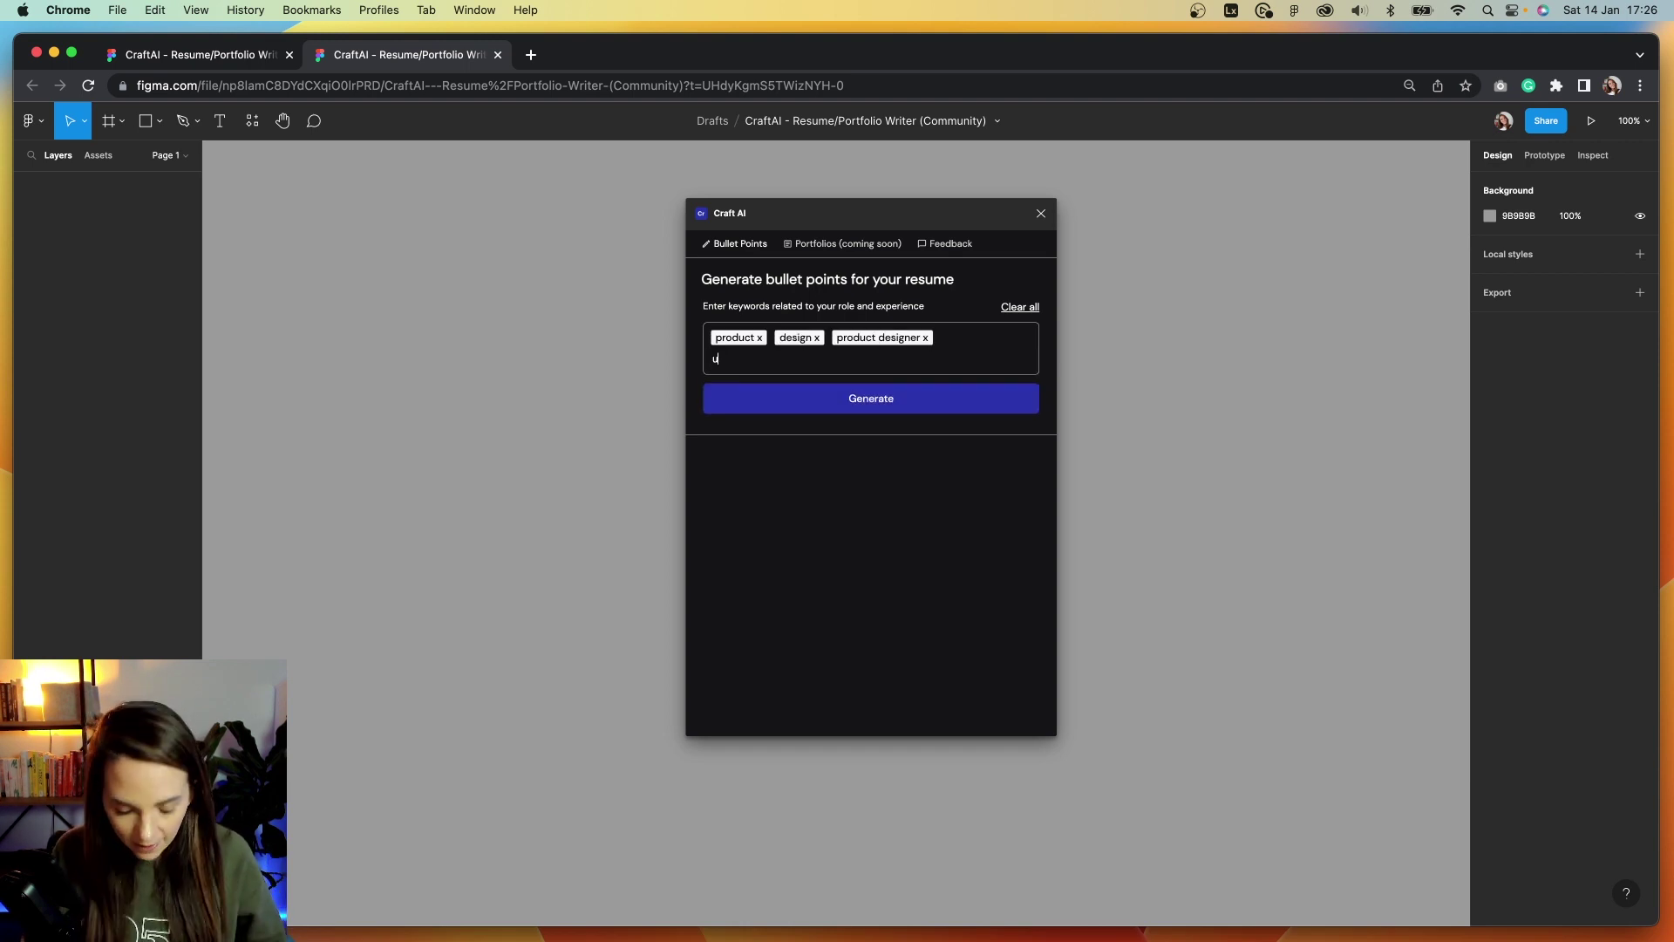
pyautogui.write('ux')
pyautogui.press('Return')
pyautogui.write('ui')
pyautogui.press('Return')
pyautogui.write('user')
pyautogui.press('Return')
pyautogui.write('experience')
pyautogui.press('Return')
pyautogui.write('u')
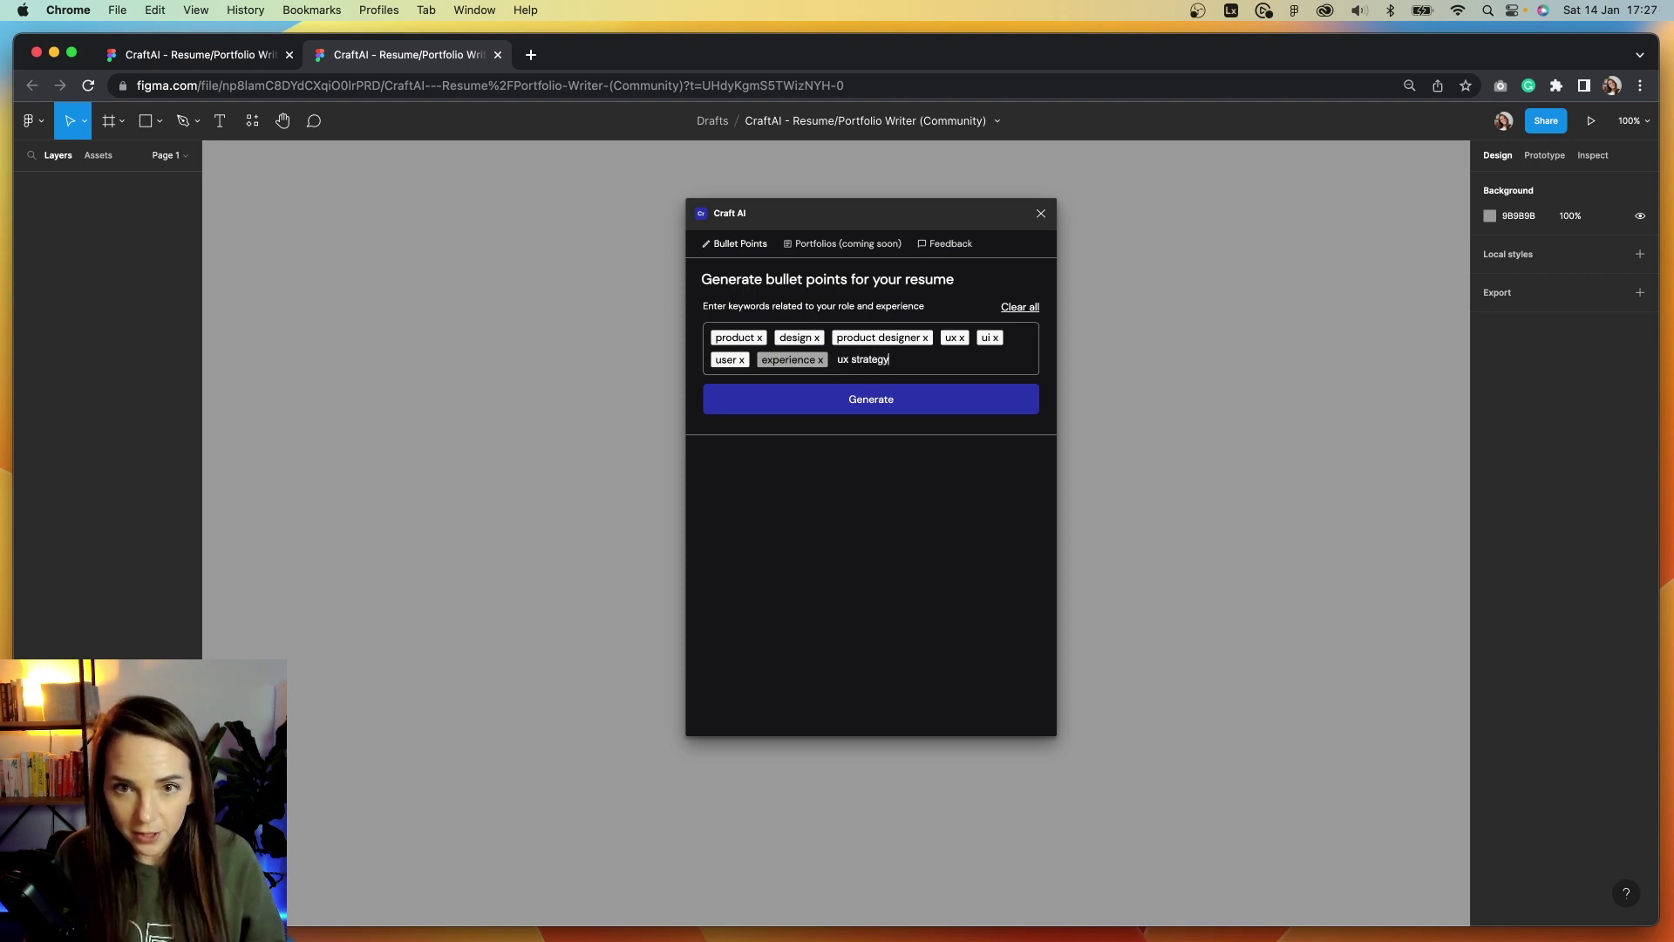
pyautogui.write('x strategy')
pyautogui.press('Return')
# Add senior and senior designer keywords and generate the resume bullets.
pyautogui.write('senior')
pyautogui.press('Return')
pyautogui.write('sig')
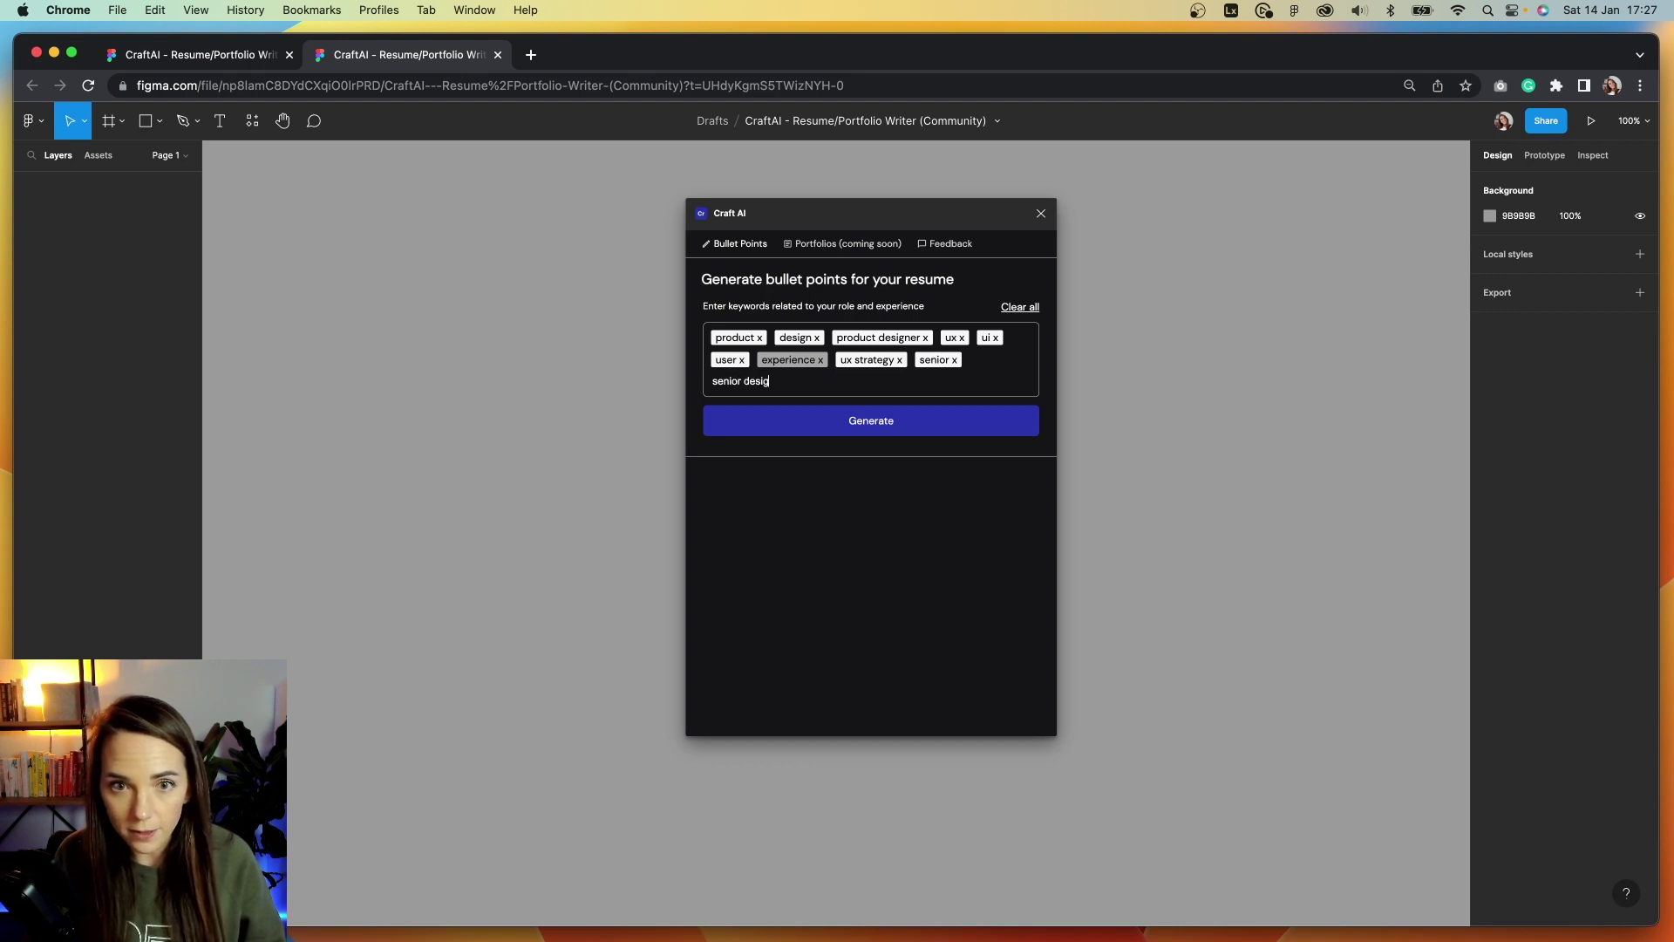
pyautogui.write('enior designer')
pyautogui.press('Return')
pyautogui.click(853, 424)
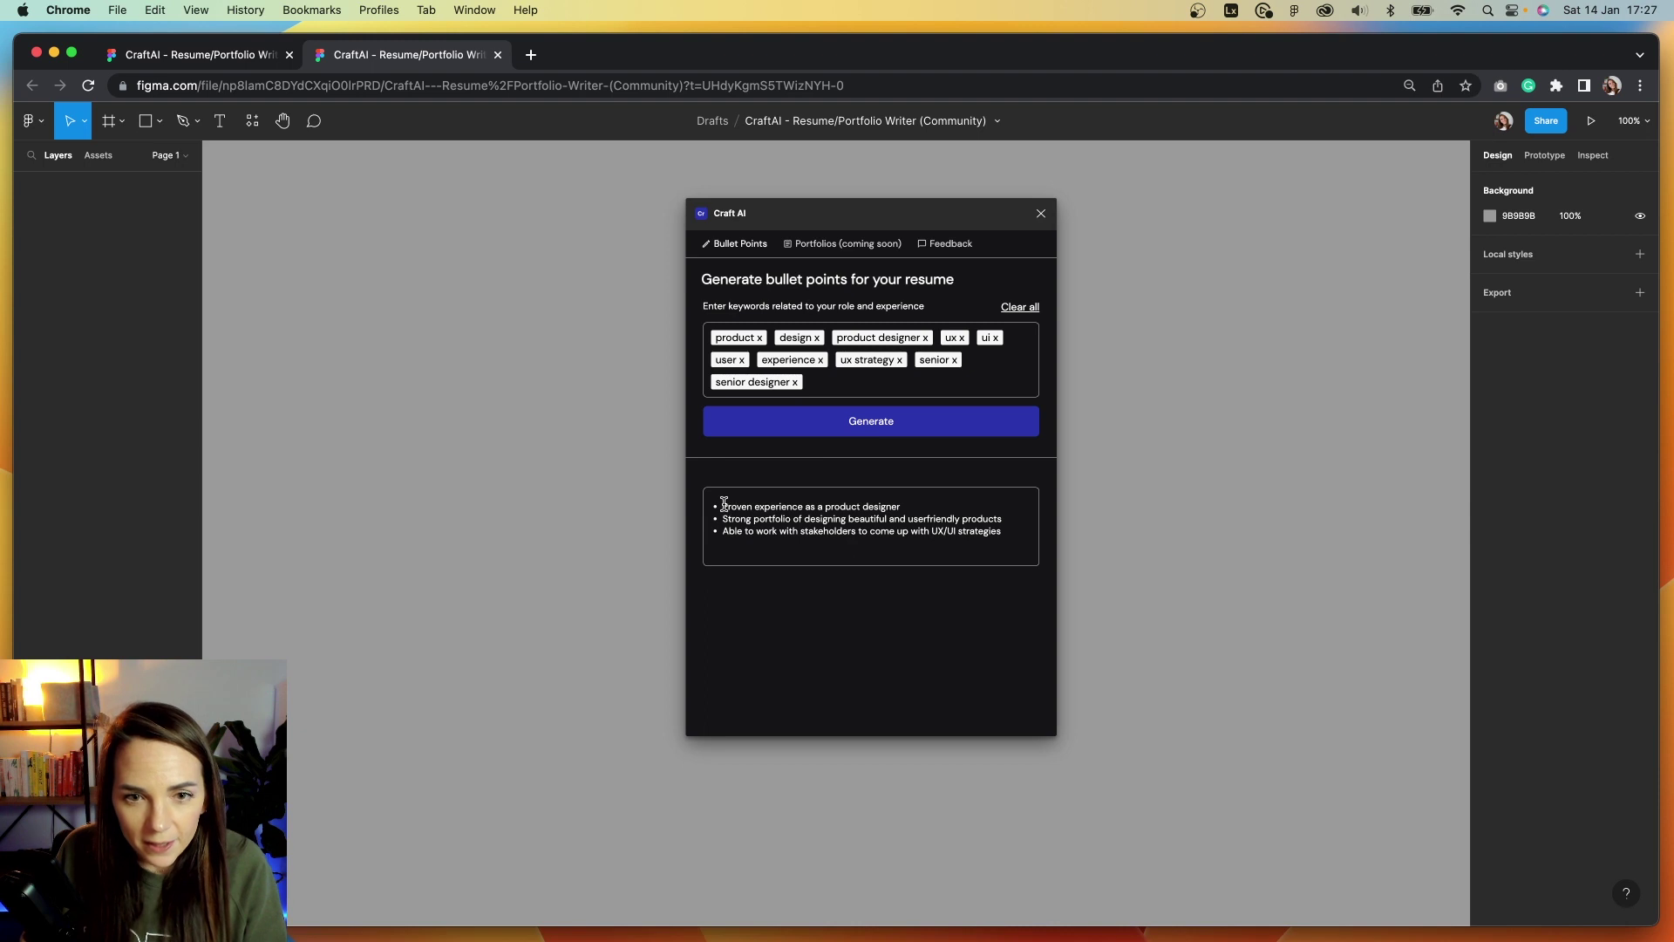
# Review the three generated bullet points and remove the user keyword tag.
pyautogui.moveTo(726, 508); pyautogui.dragTo(1020, 553)
pyautogui.click(775, 506)
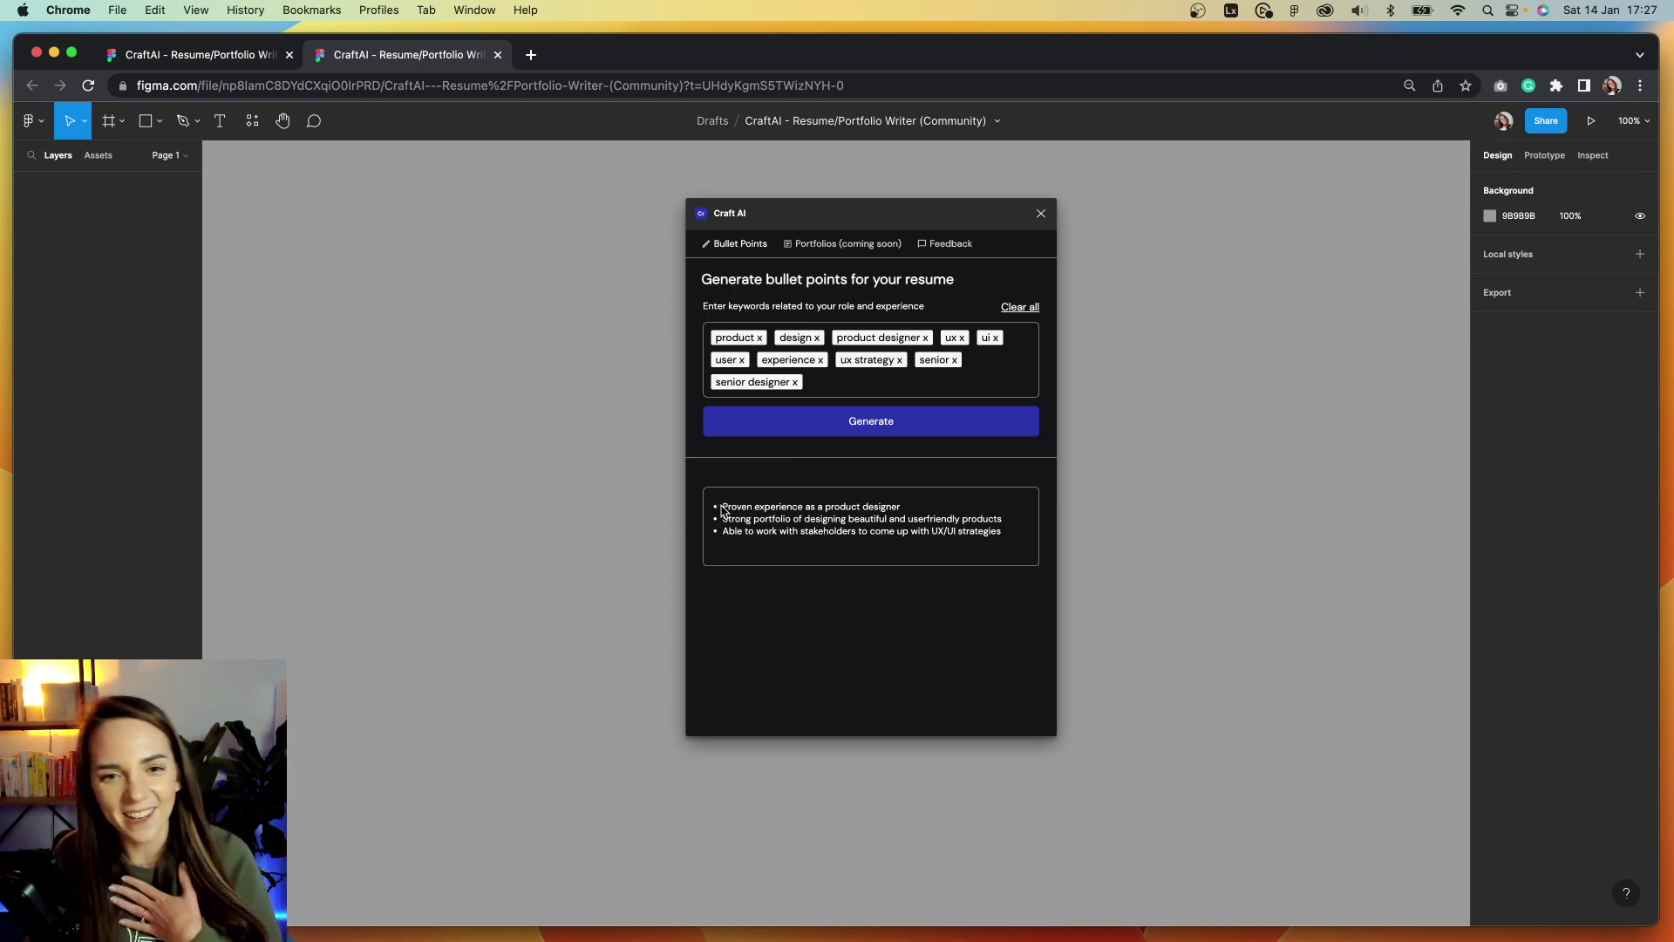
pyautogui.moveTo(722, 521)
pyautogui.mouseDown()
pyautogui.moveTo(1007, 523)
pyautogui.moveTo(711, 526)
pyautogui.mouseUp()
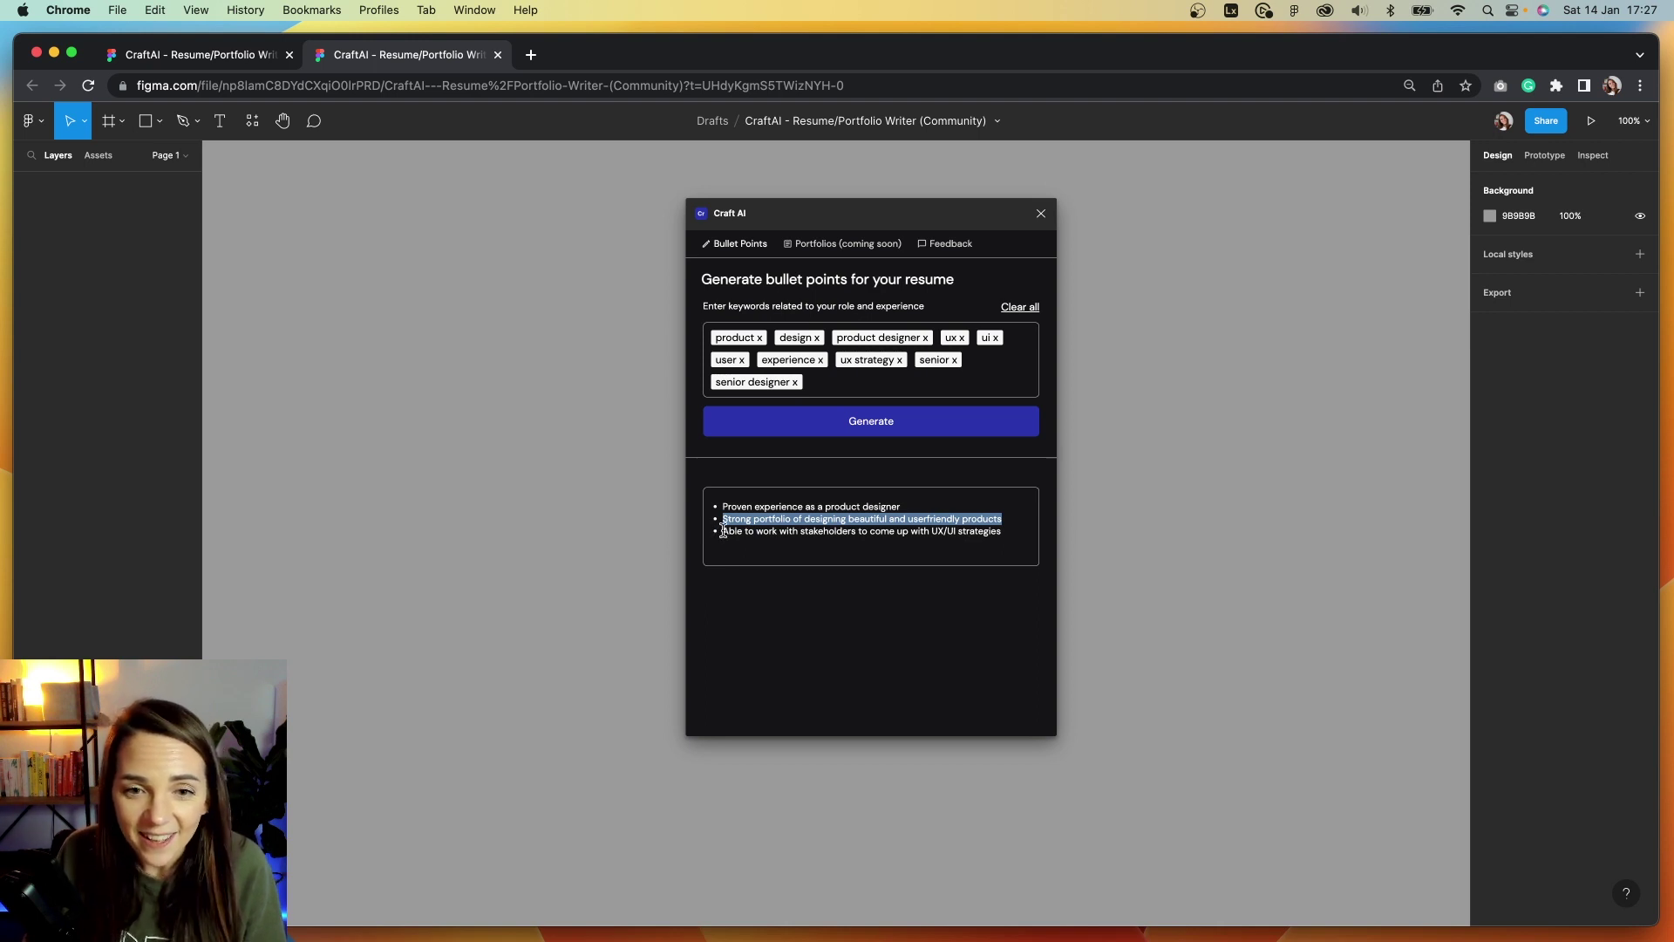
pyautogui.moveTo(723, 531); pyautogui.dragTo(983, 533)
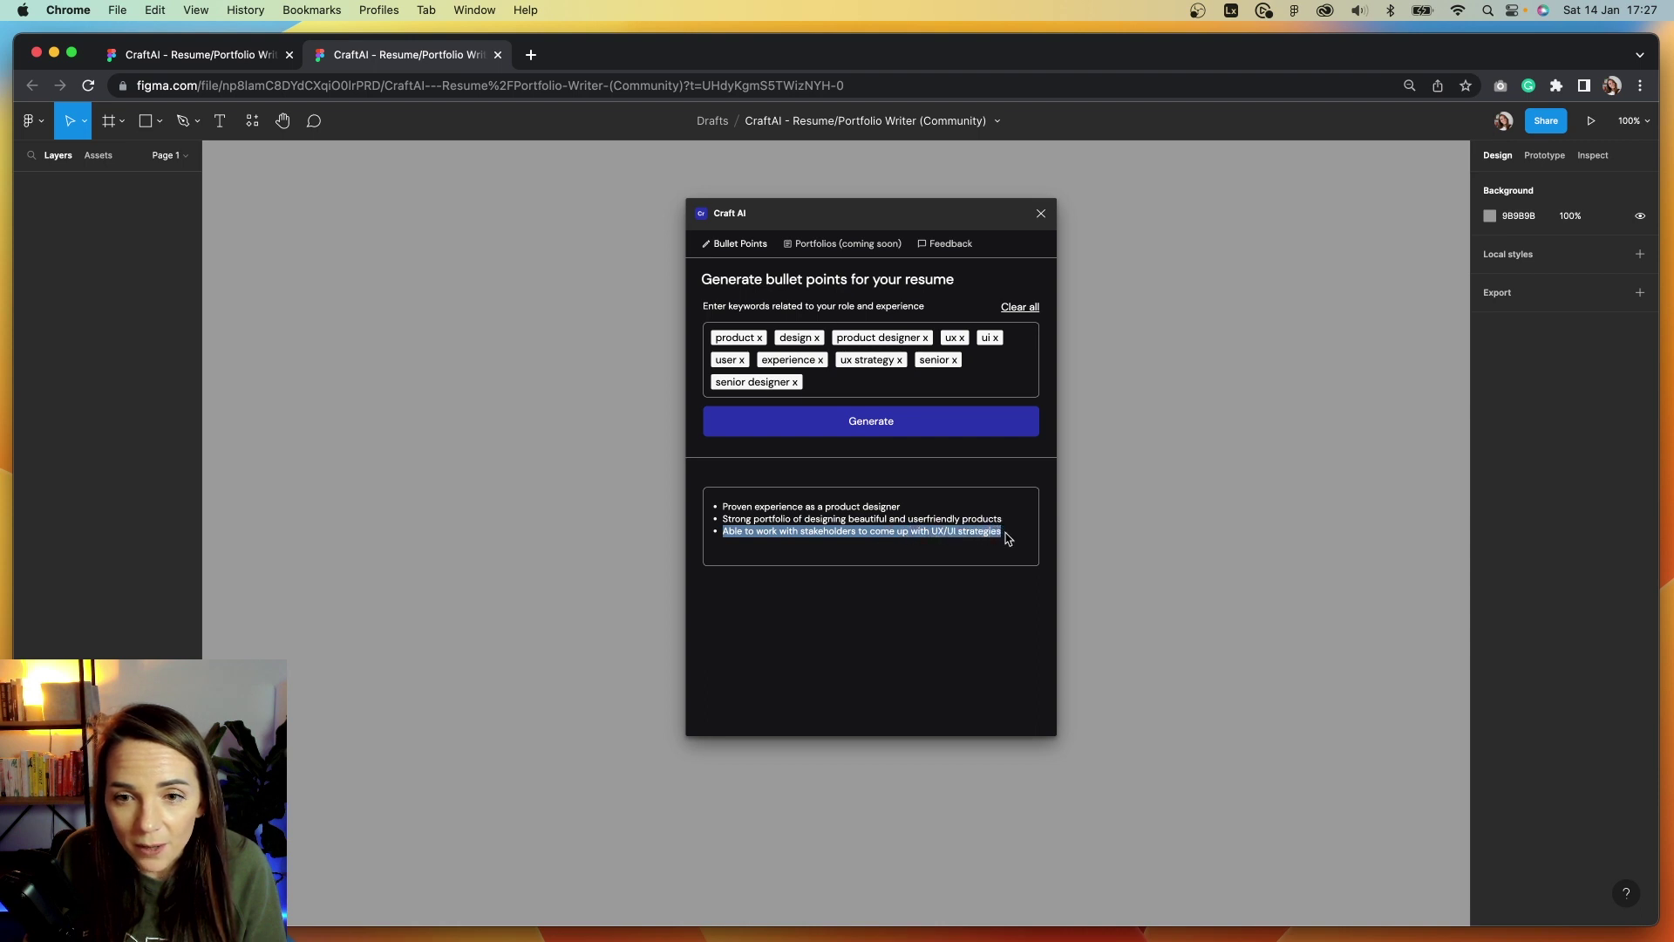
pyautogui.click(1010, 537)
pyautogui.moveTo(1009, 538); pyautogui.dragTo(729, 499)
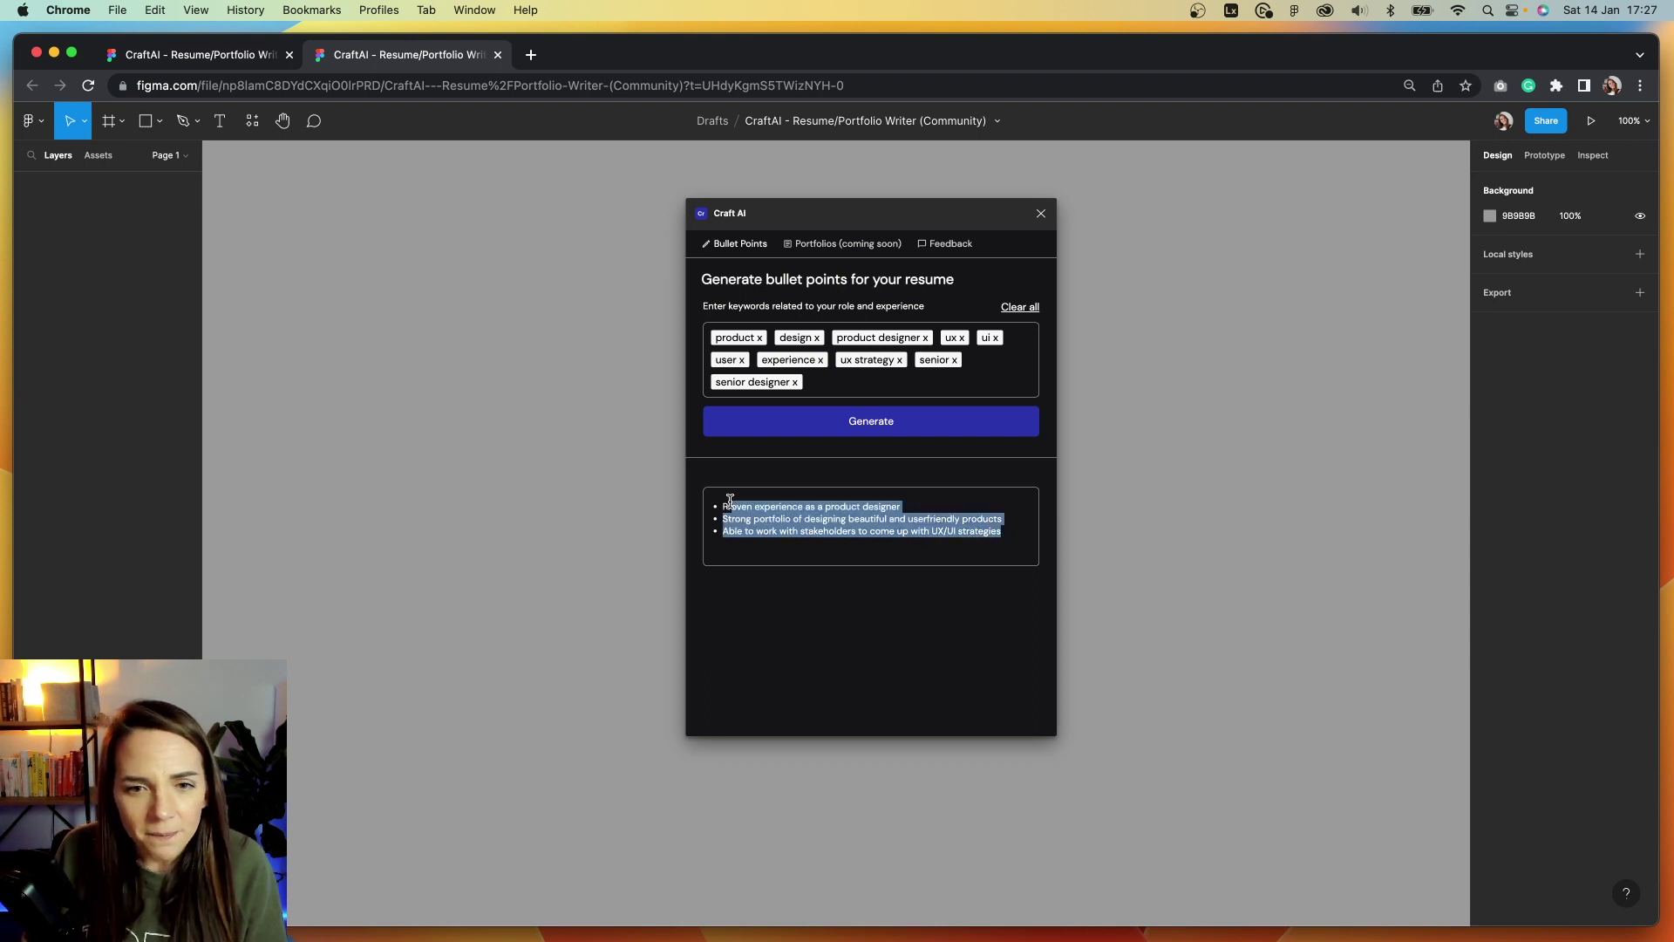
pyautogui.click(727, 494)
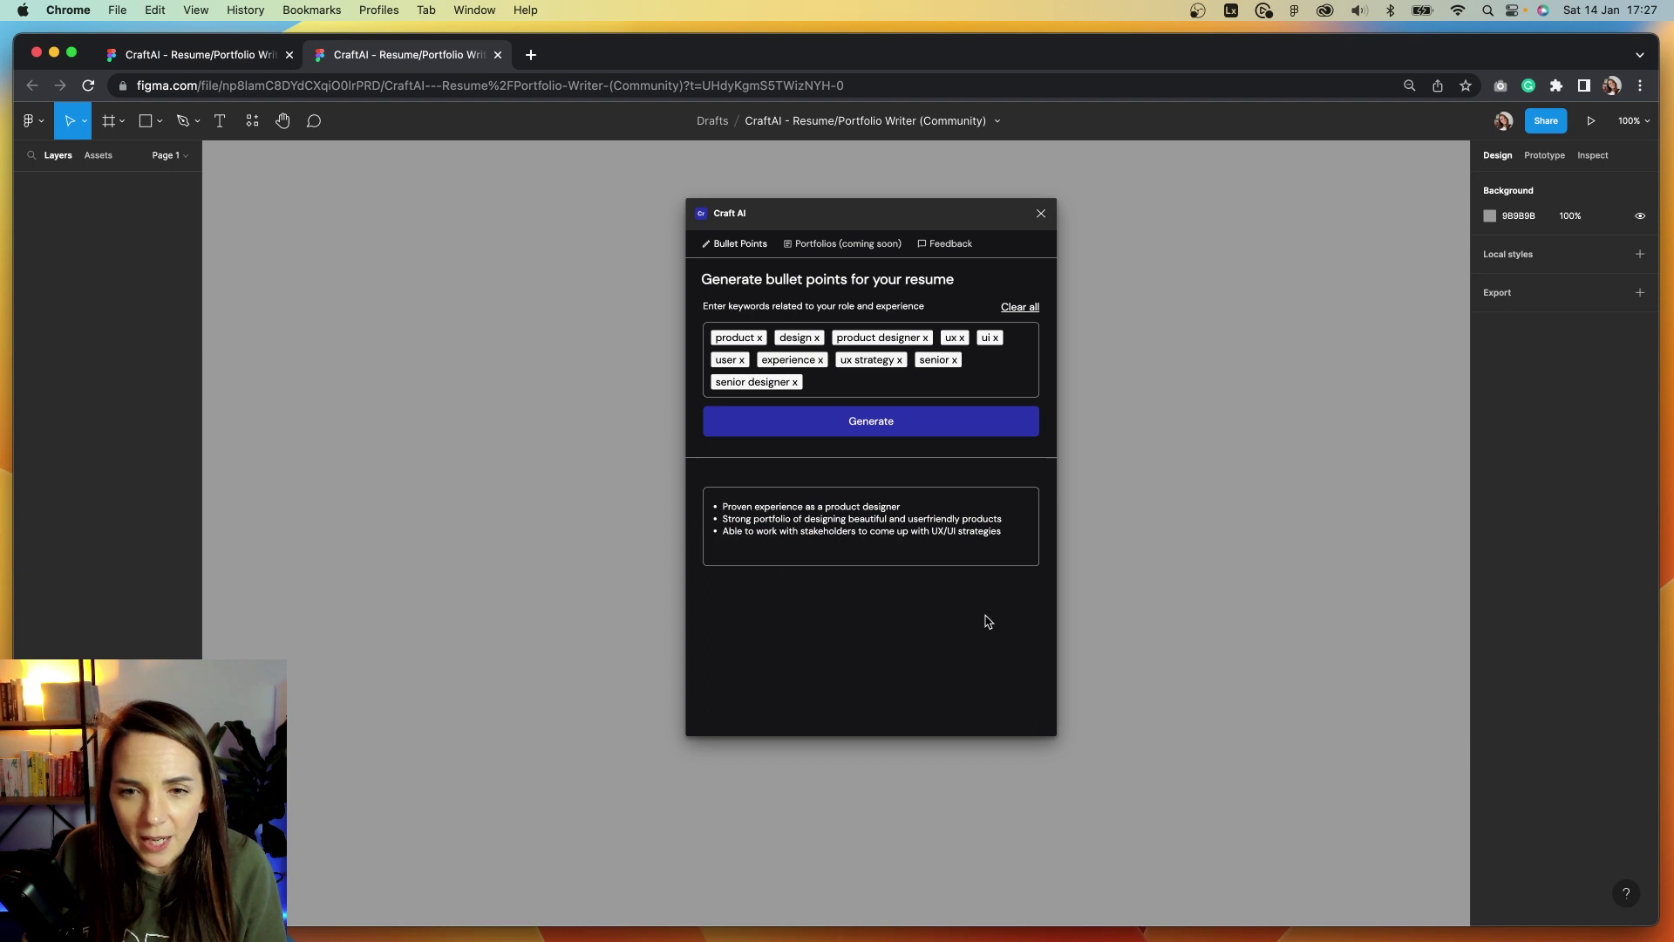
pyautogui.moveTo(988, 621); pyautogui.dragTo(719, 514)
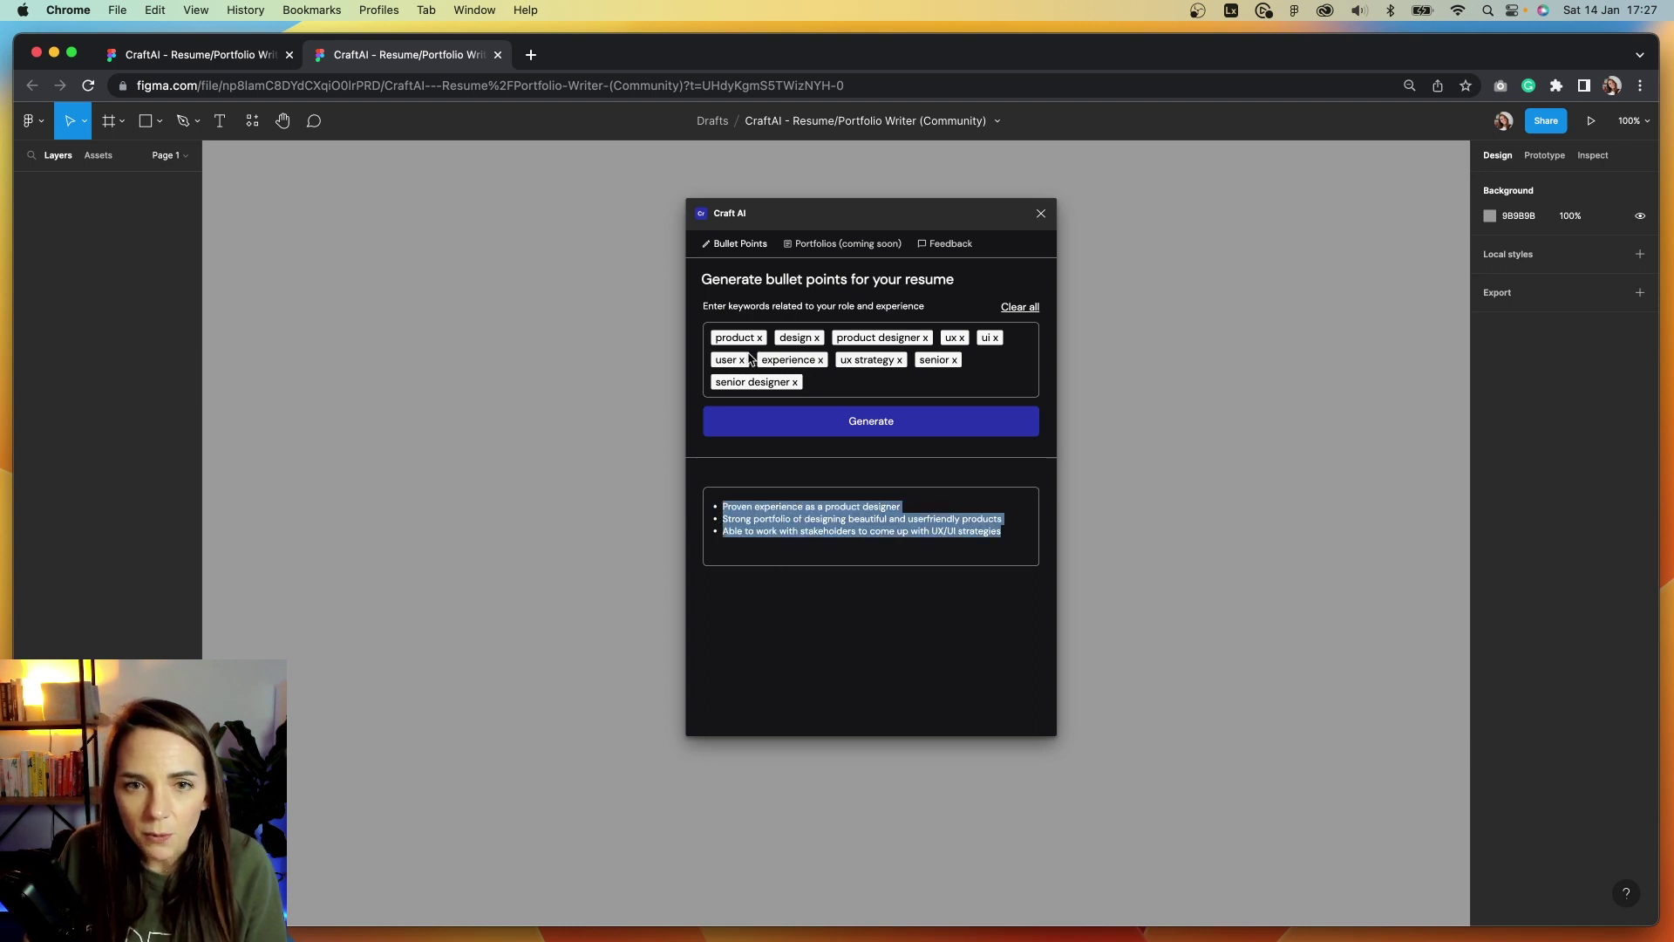
pyautogui.click(744, 361)
# Remove the experience, ux, ui, product and design keyword tags.
pyautogui.click(774, 361)
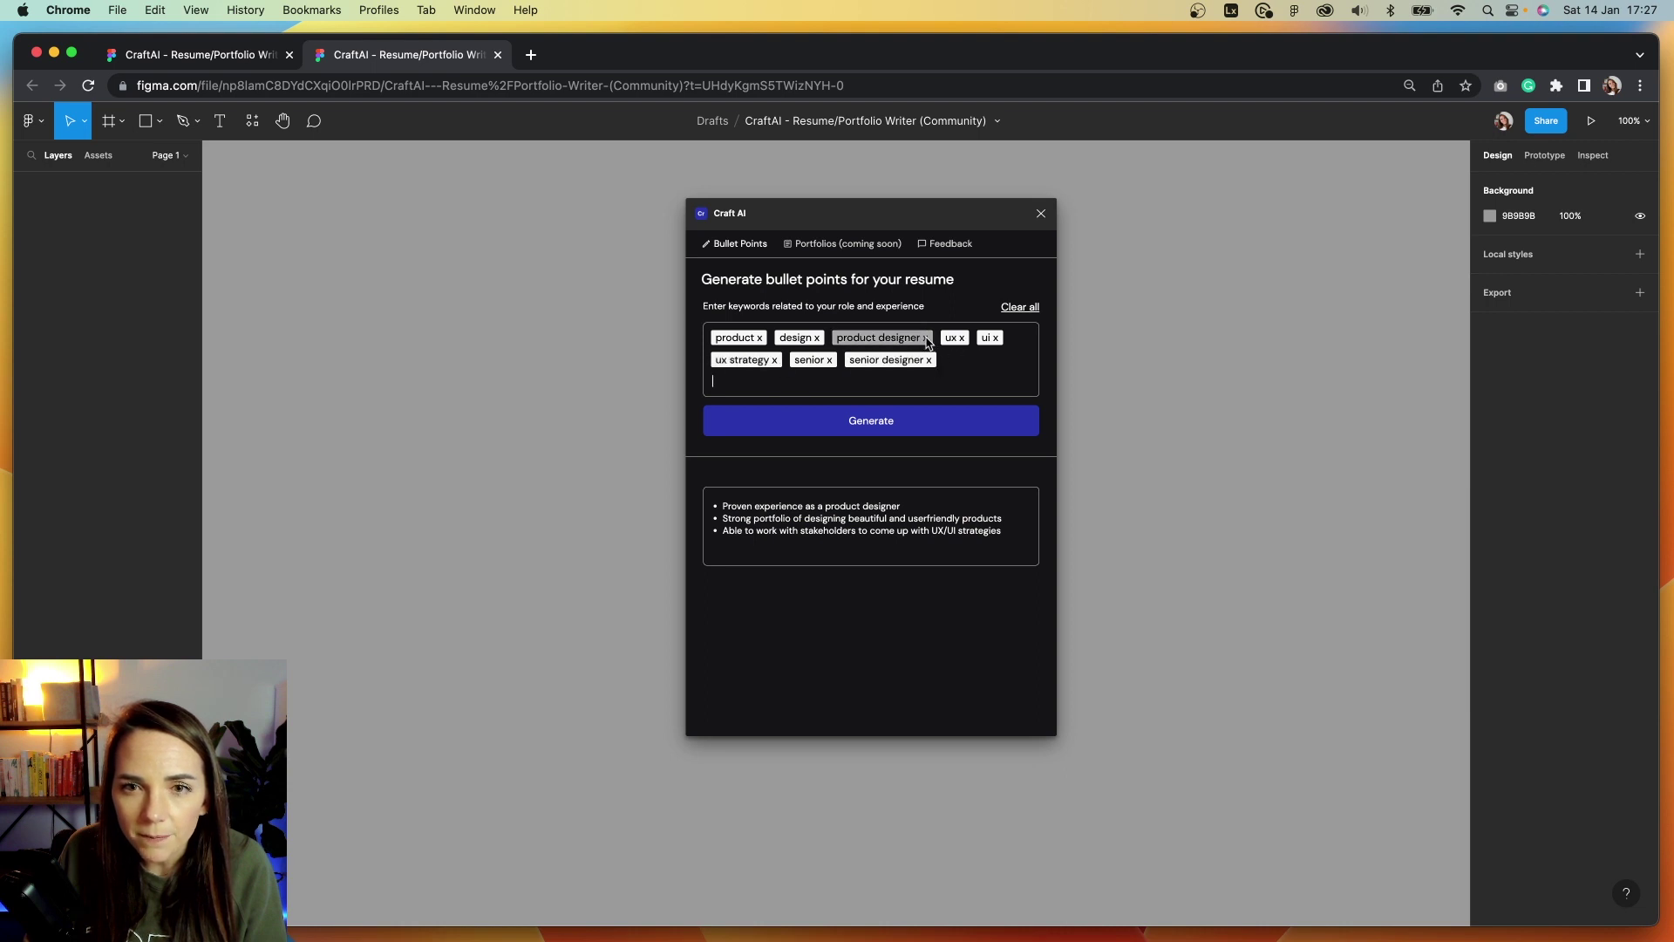
pyautogui.click(963, 339)
pyautogui.click(959, 339)
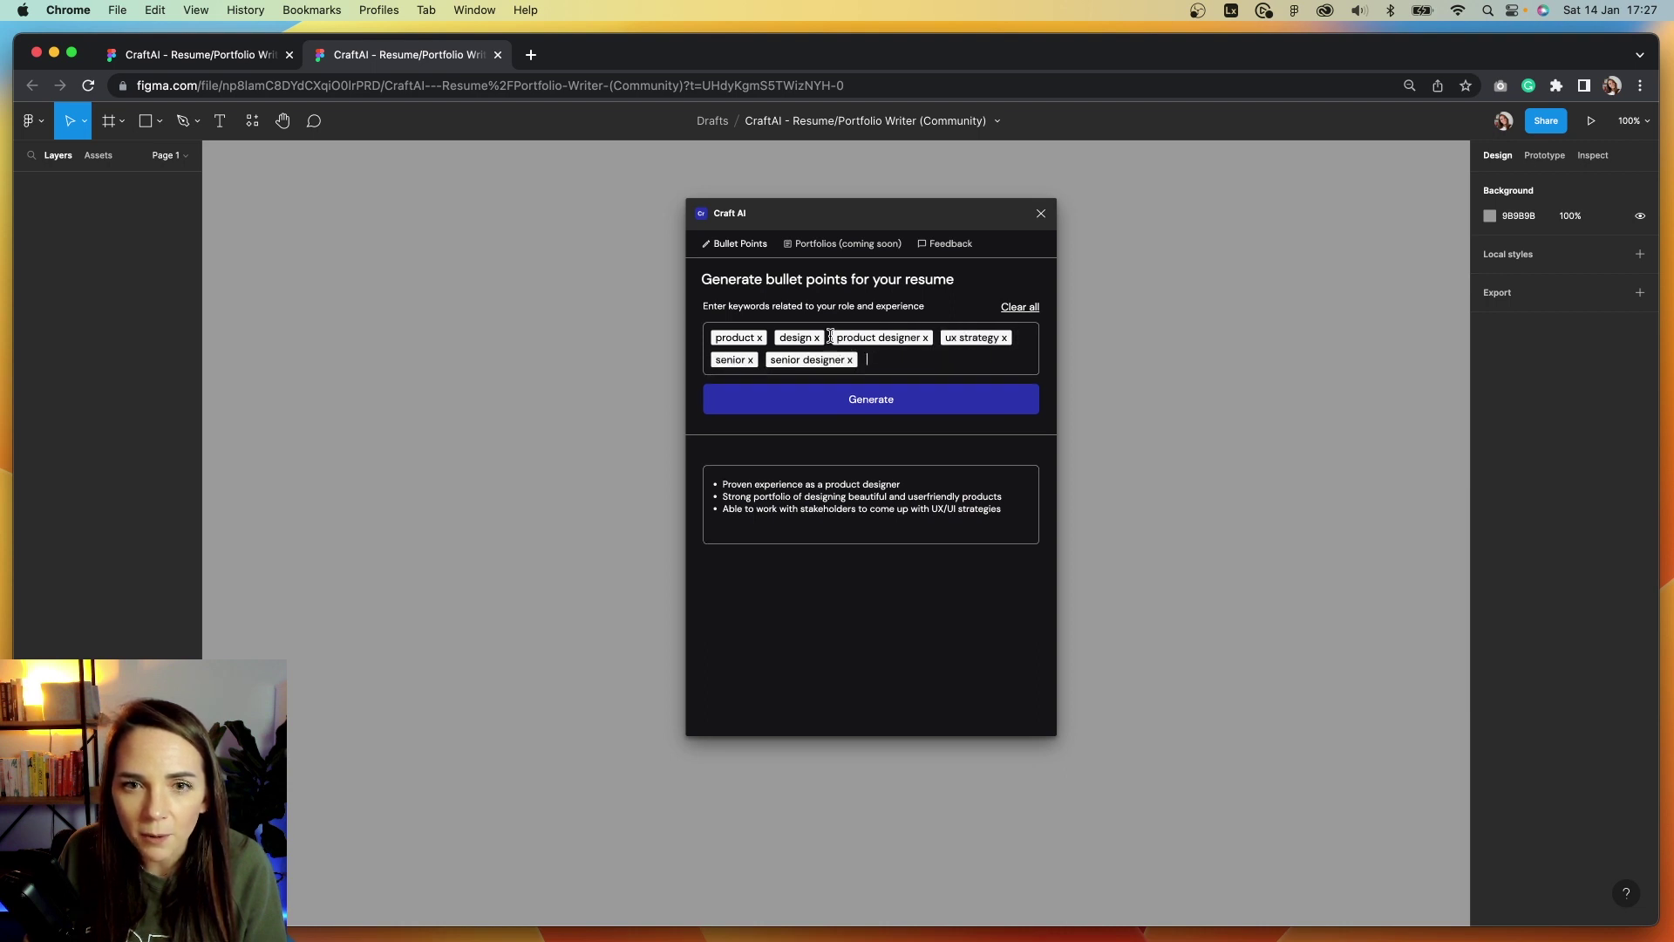
pyautogui.click(759, 339)
pyautogui.click(758, 339)
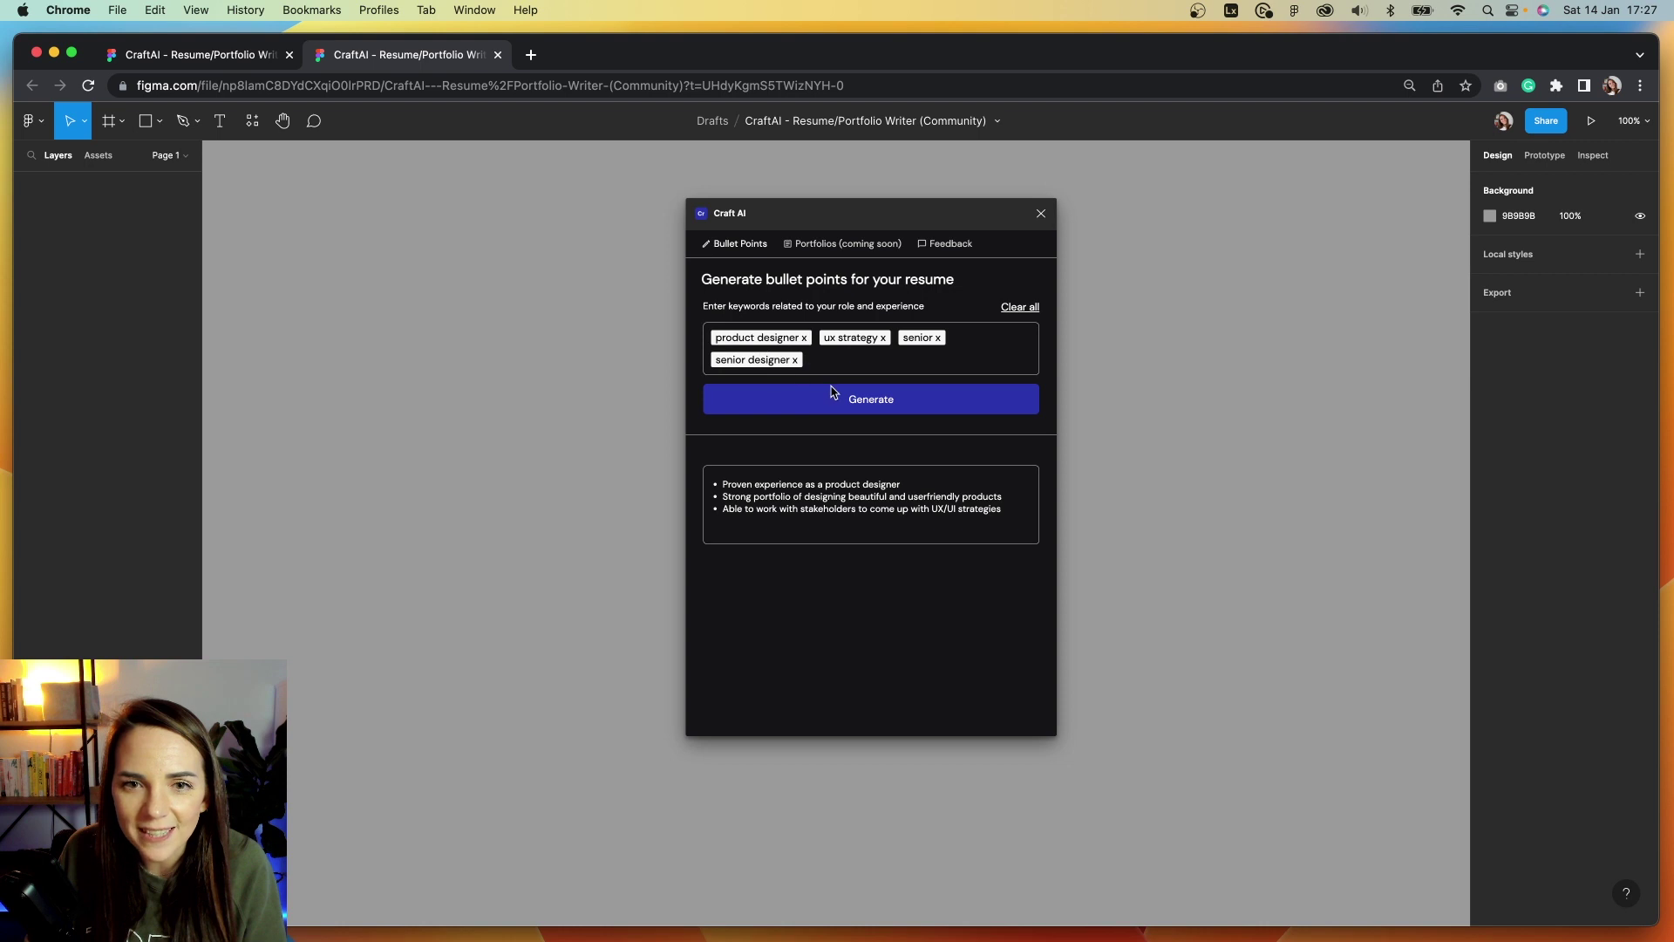
# Regenerate the bullets from the remaining keywords and review the new lines.
pyautogui.click(833, 394)
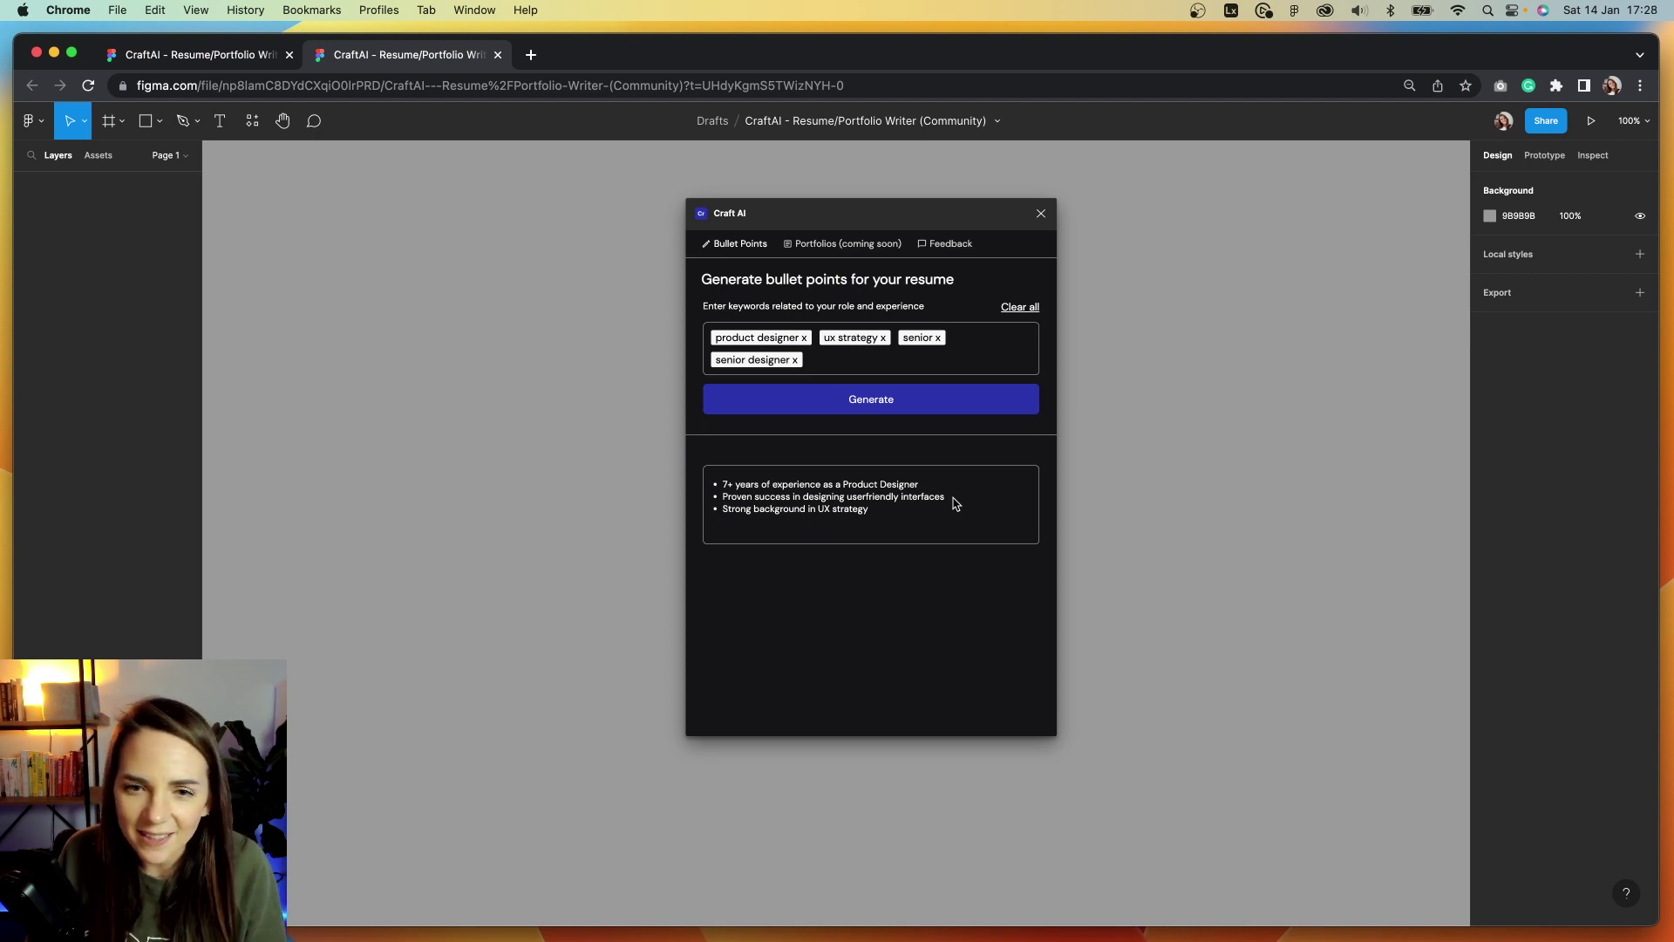
pyautogui.moveTo(950, 503); pyautogui.dragTo(707, 506)
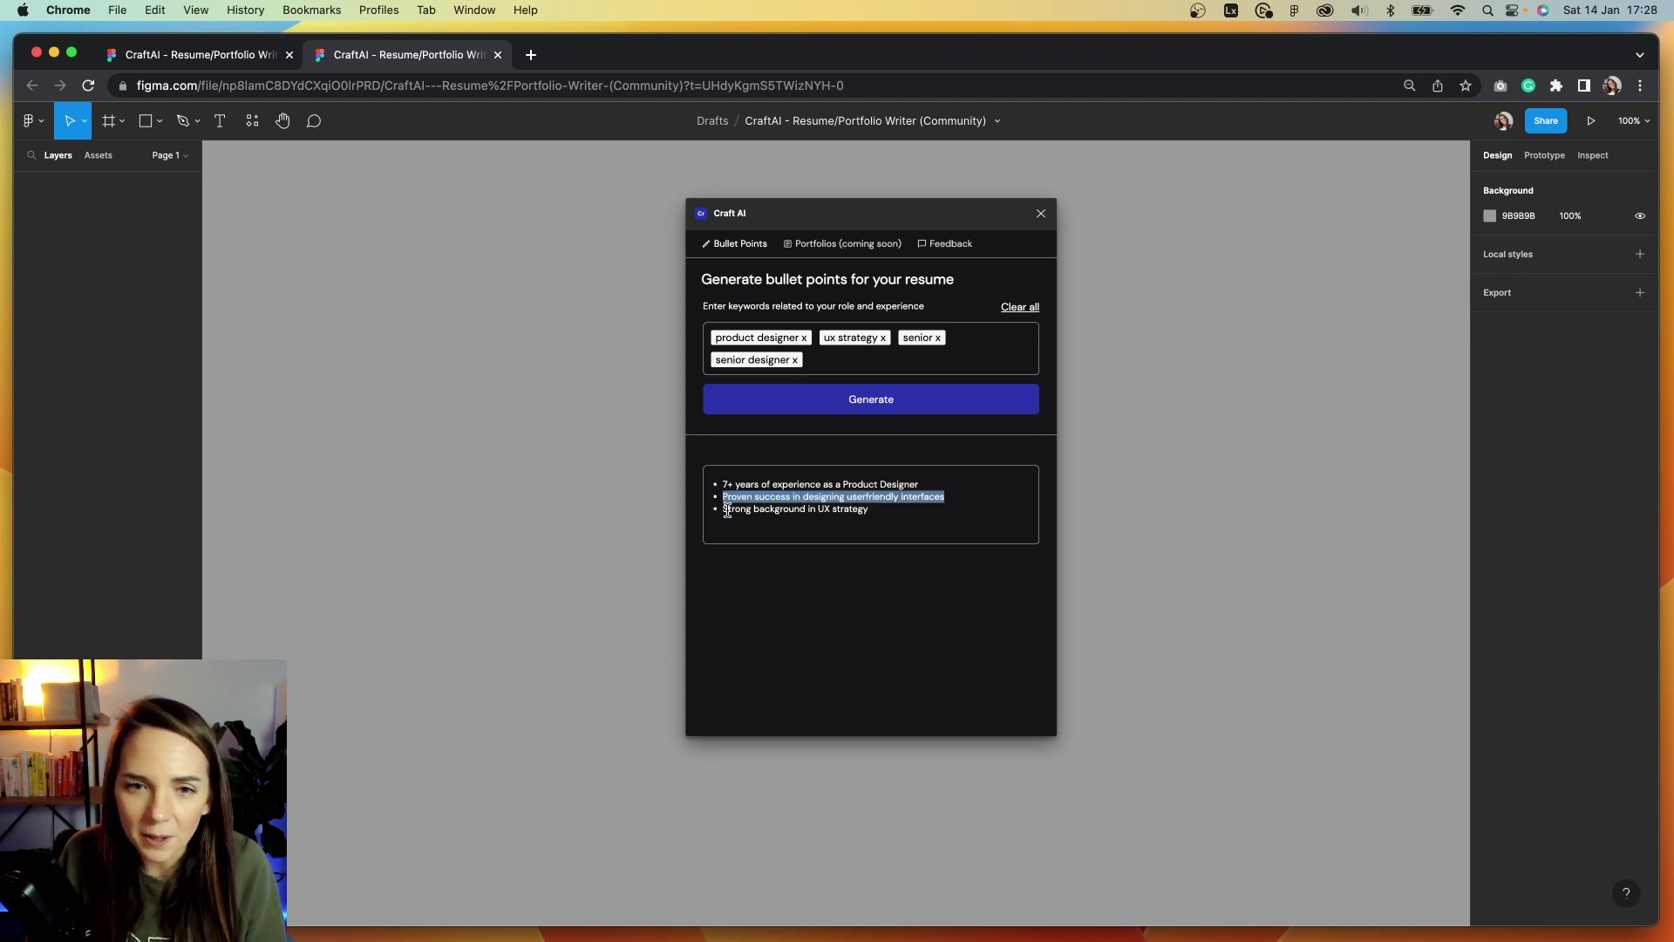
pyautogui.click(725, 502)
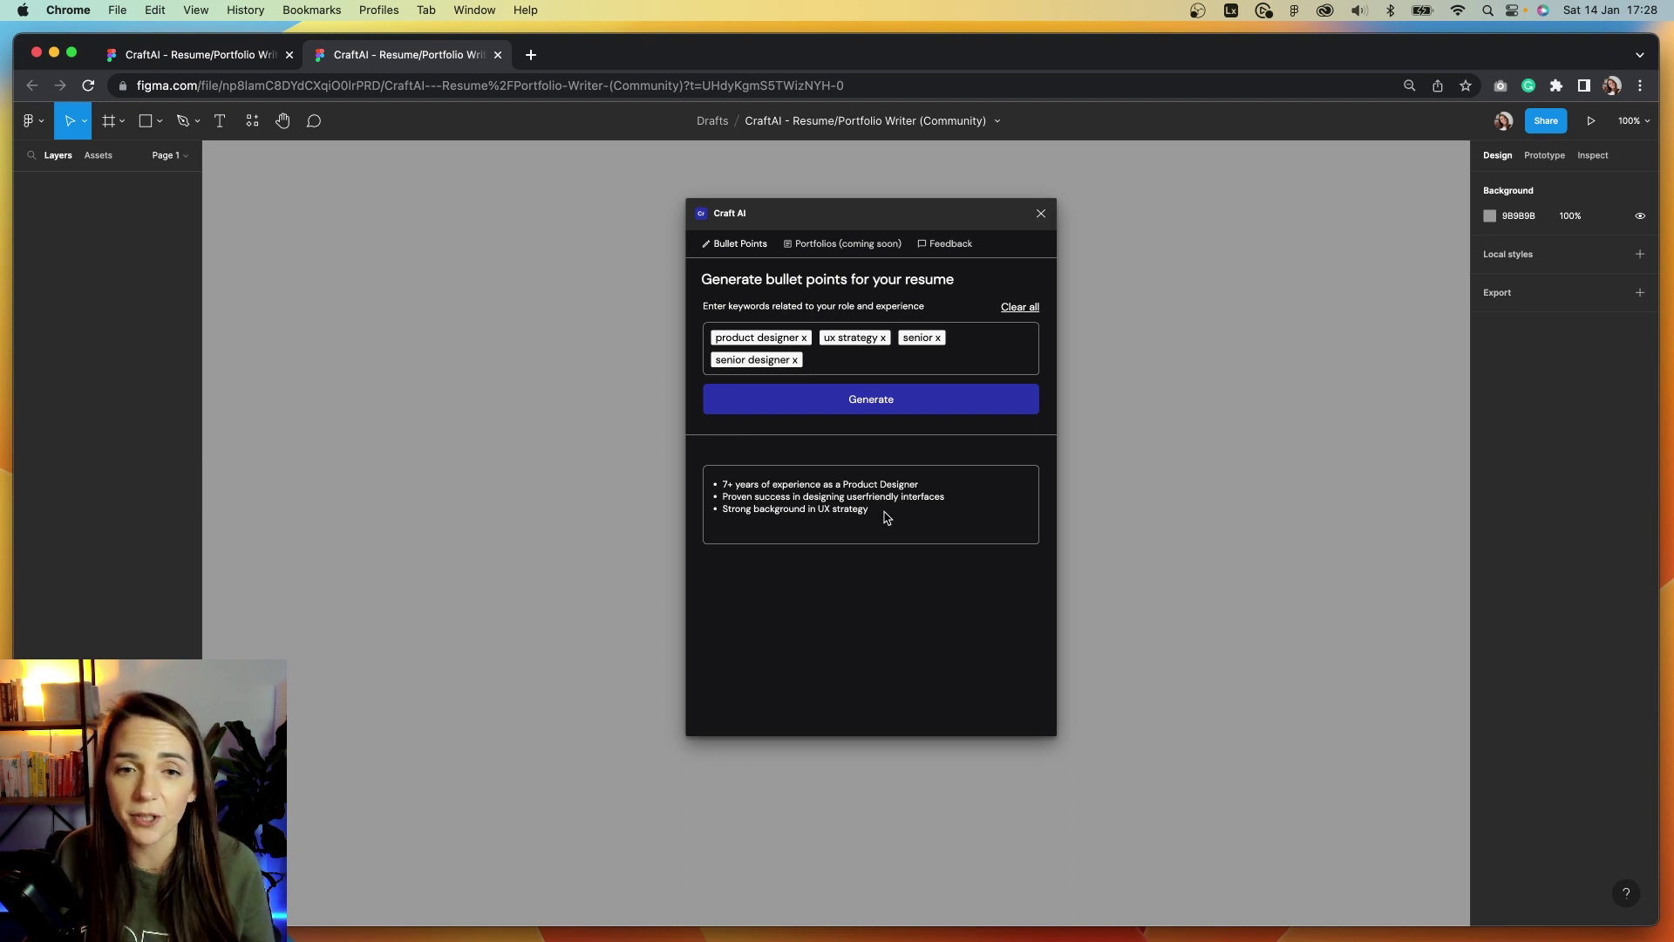
pyautogui.moveTo(886, 512); pyautogui.dragTo(717, 485)
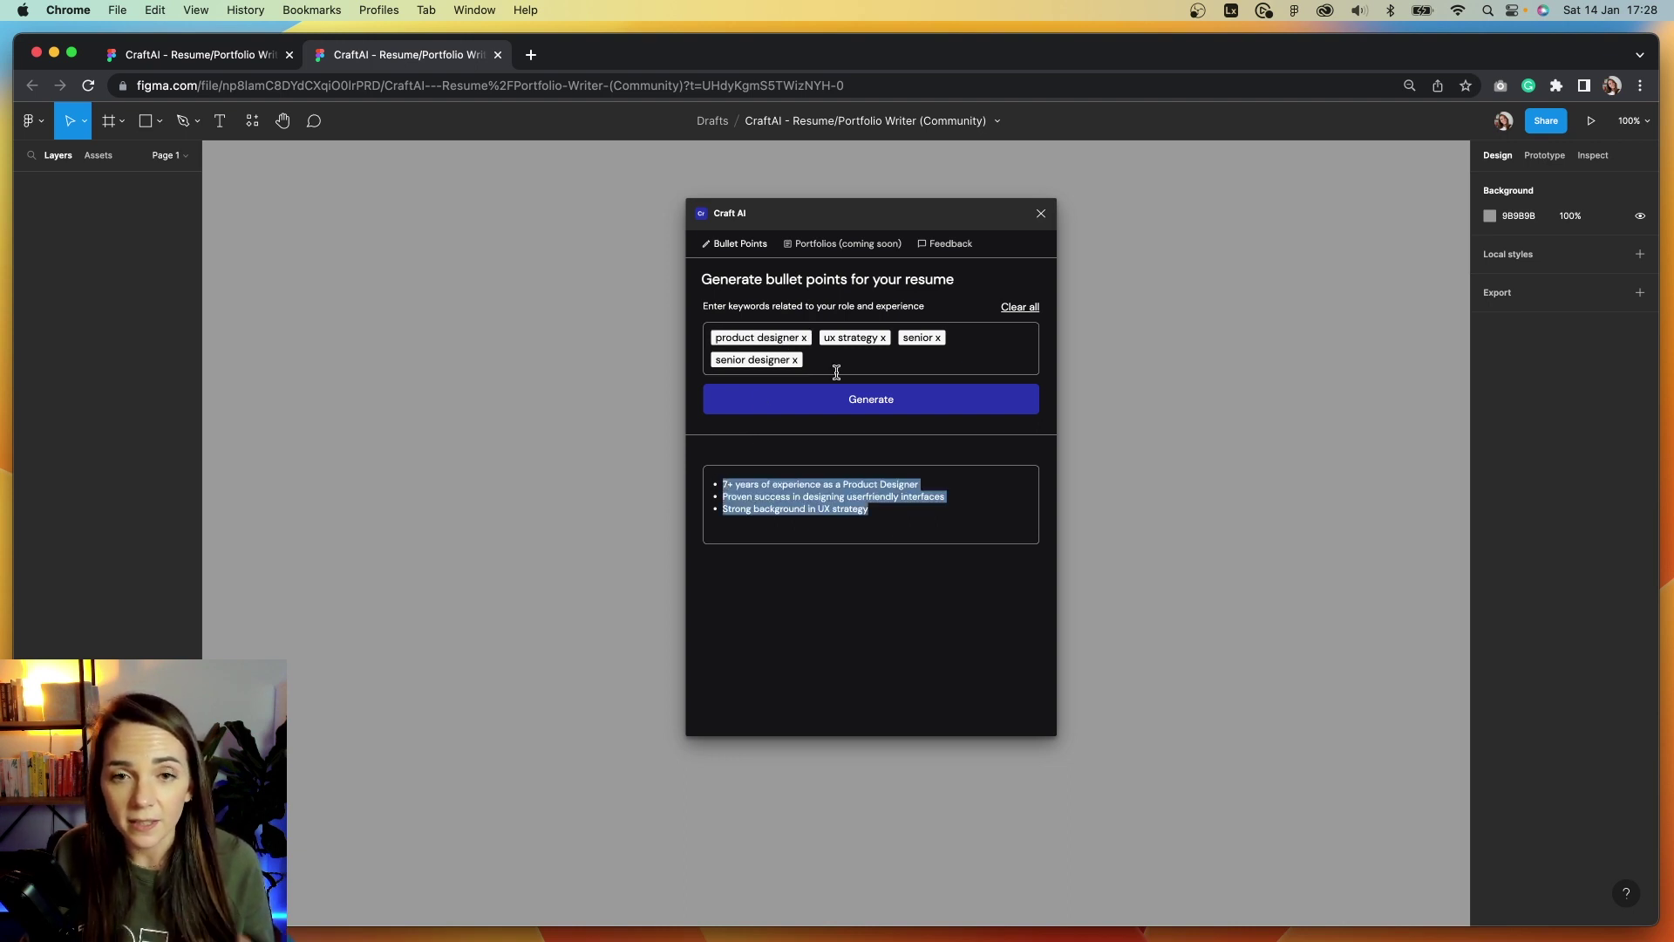
pyautogui.click(914, 514)
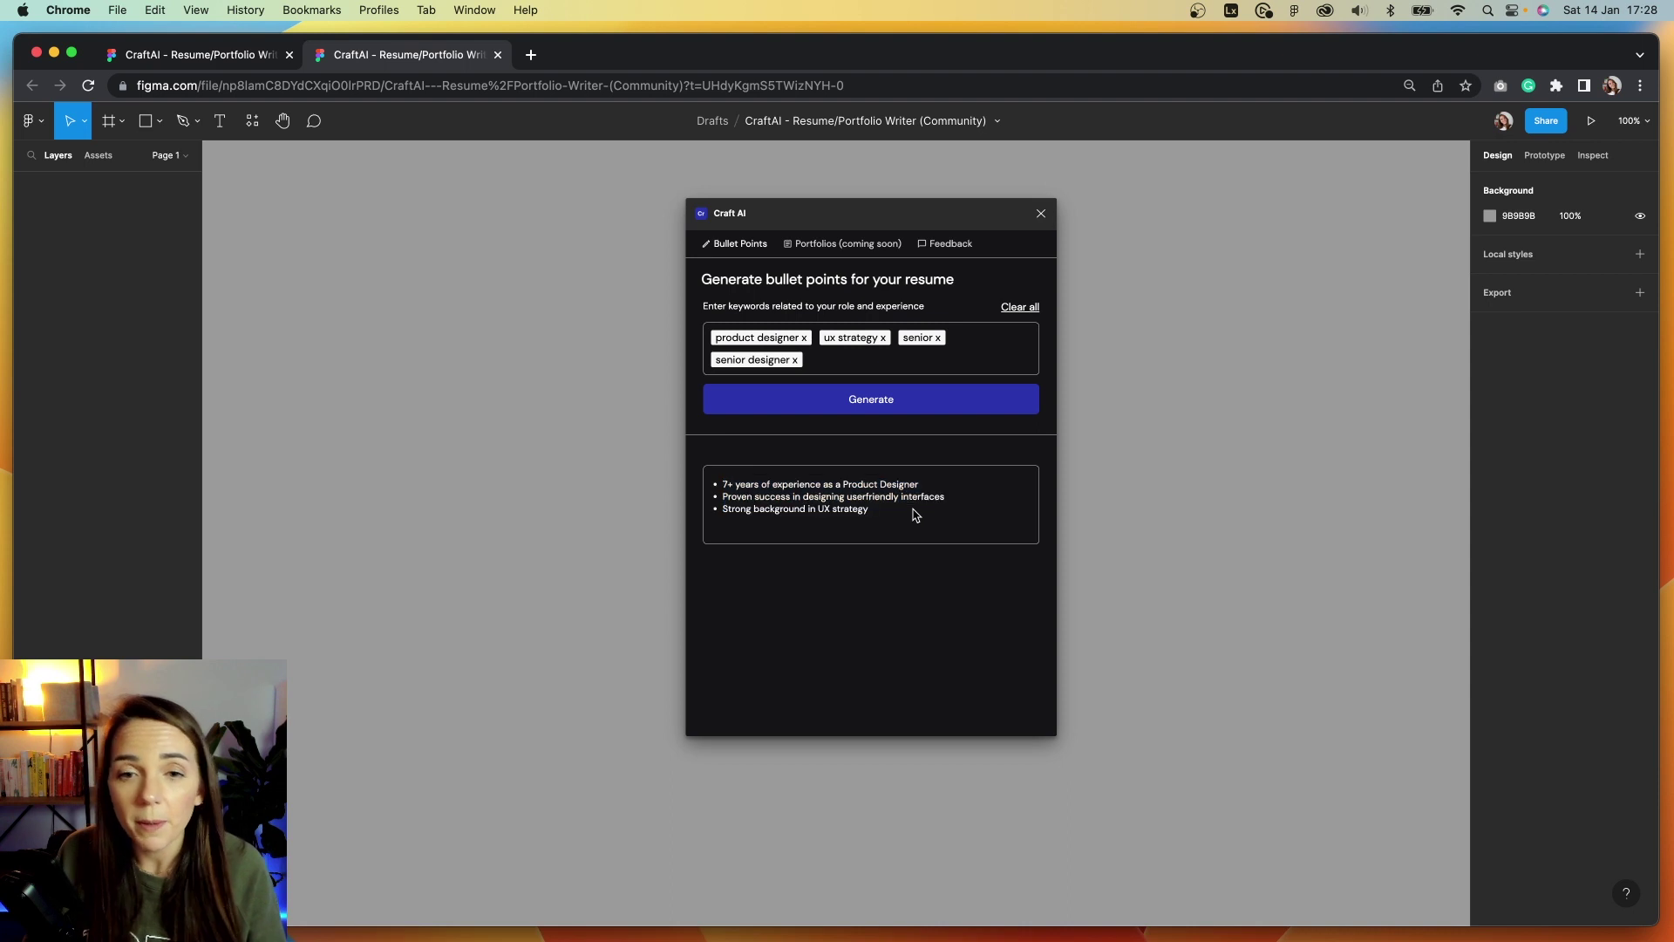
# Select all the generated CraftAI bullet text, then clear the selection.
pyautogui.press('super+a')
pyautogui.click(892, 518)
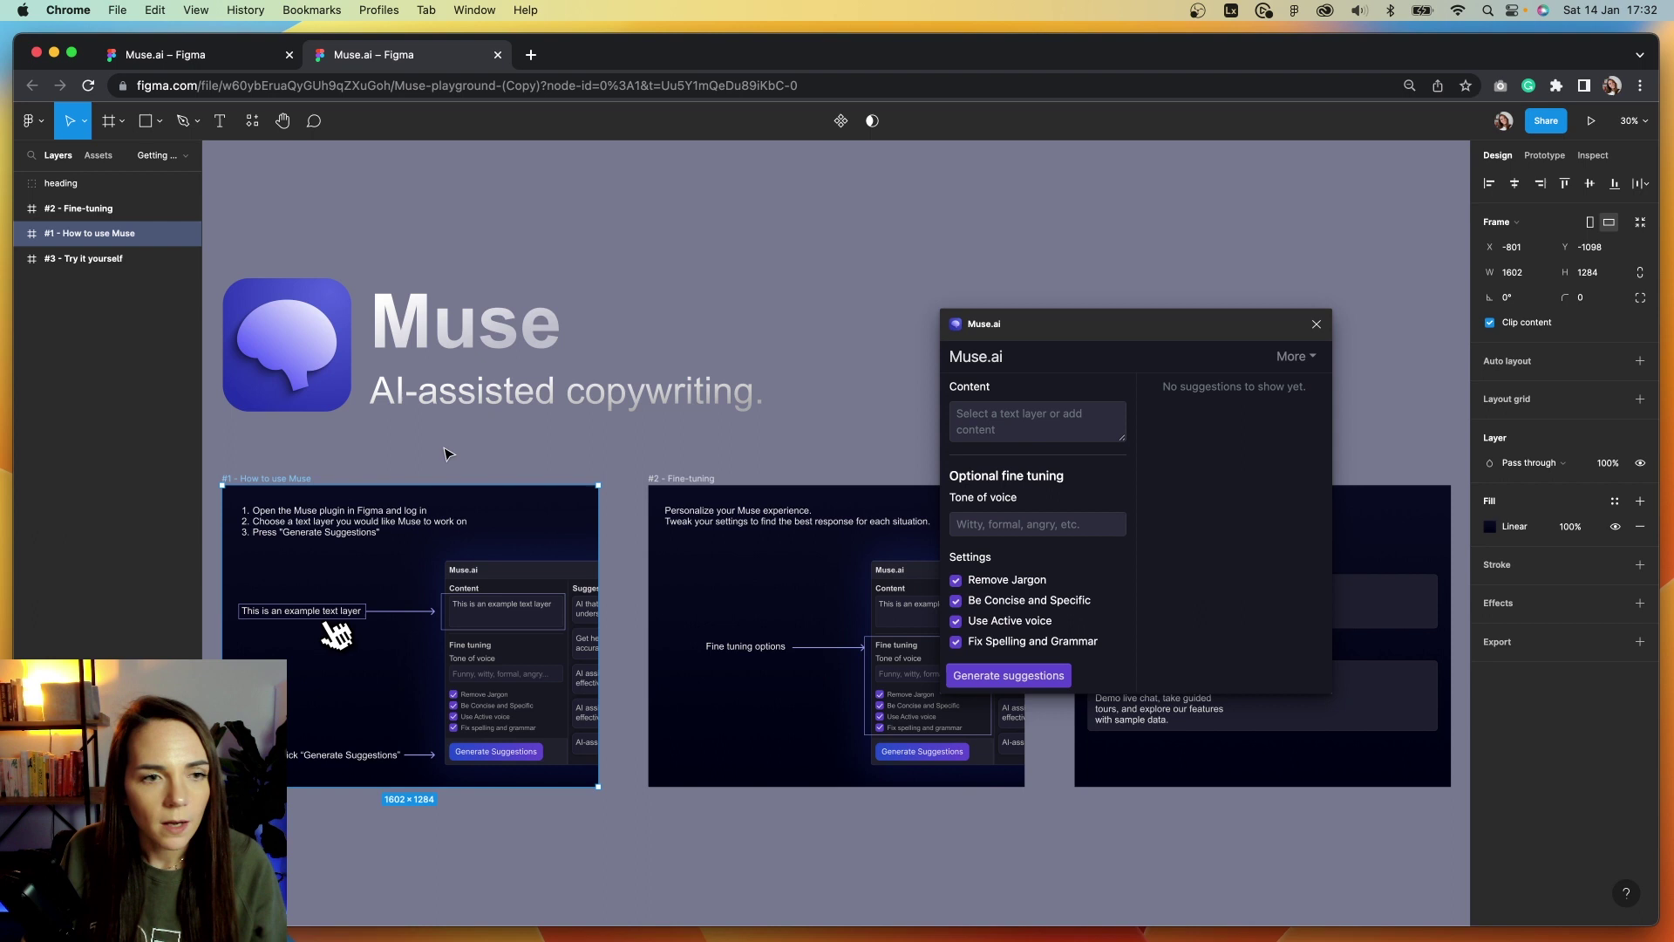
# Navigate to the '#3 - Try it yourself' frame and move the Muse.ai window aside.
pyautogui.click(448, 453)
pyautogui.hscroll(10, 543, 491)
pyautogui.scroll(5, 444, 466)
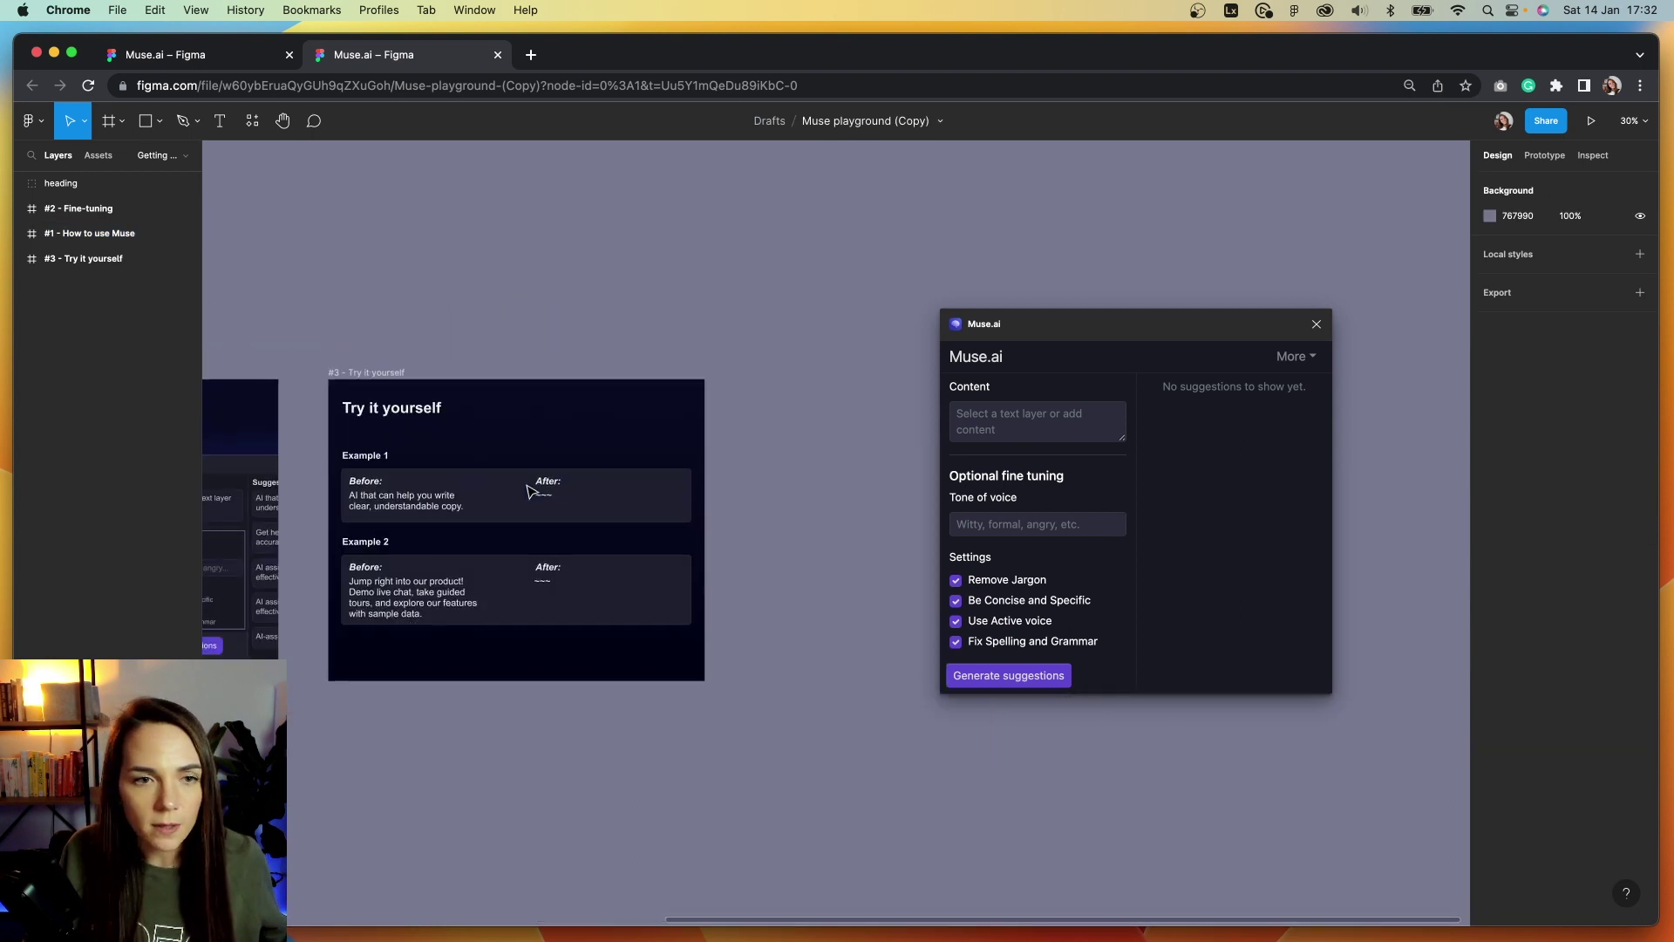
pyautogui.hscroll(2, 444, 466)
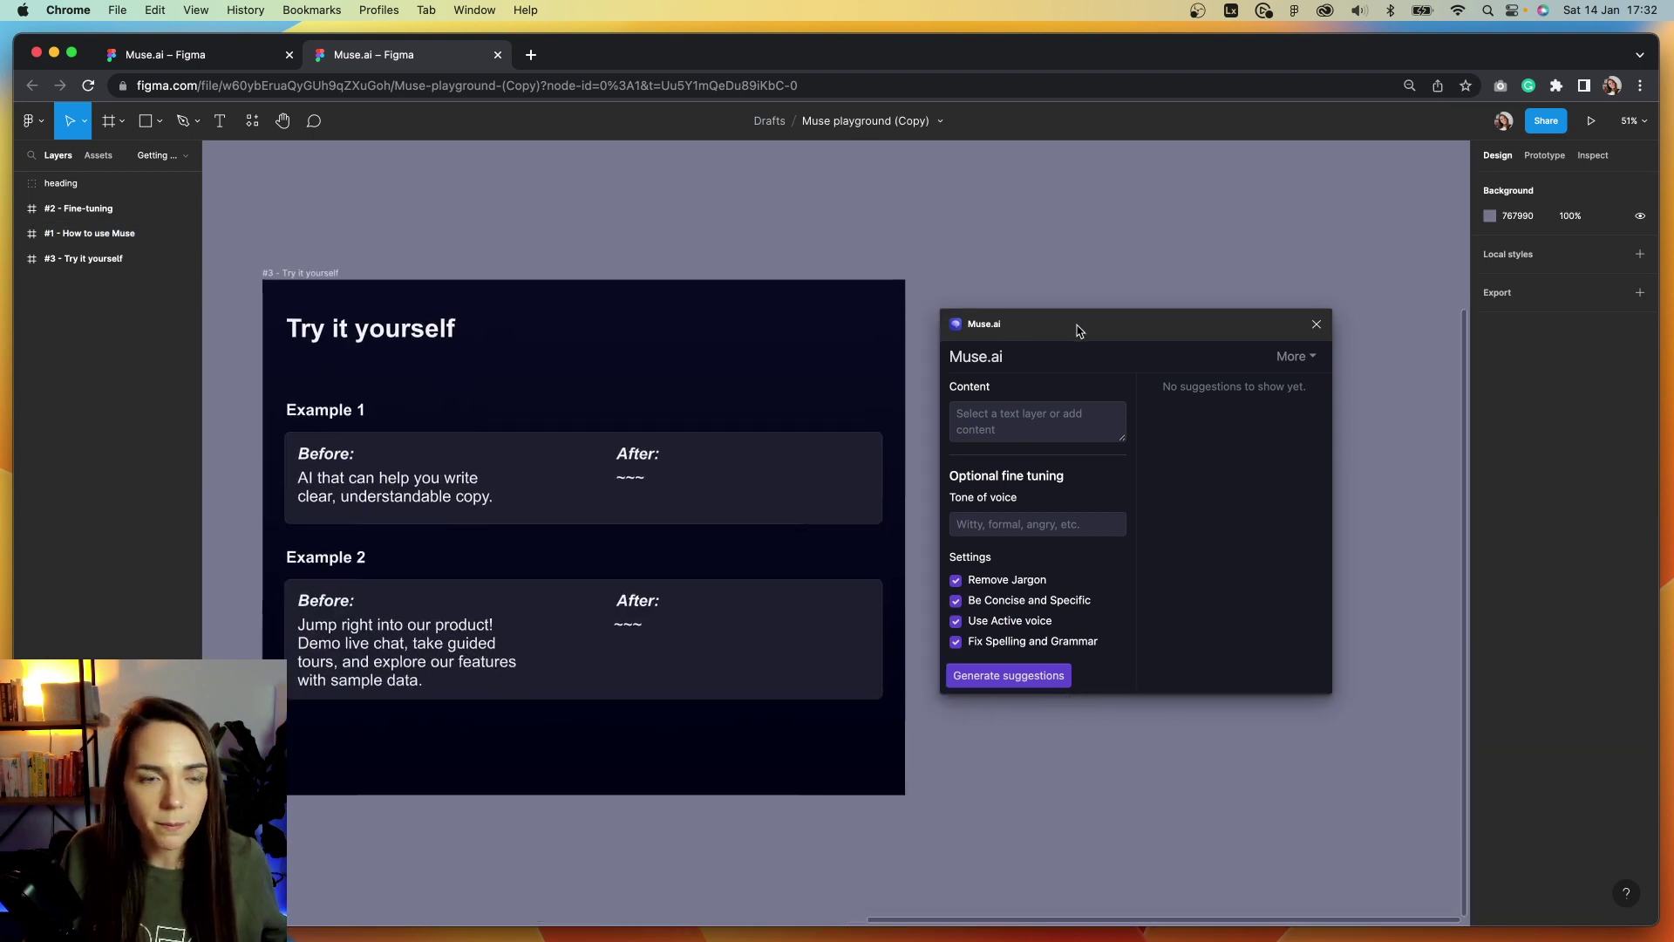
pyautogui.moveTo(1081, 330); pyautogui.dragTo(1142, 319)
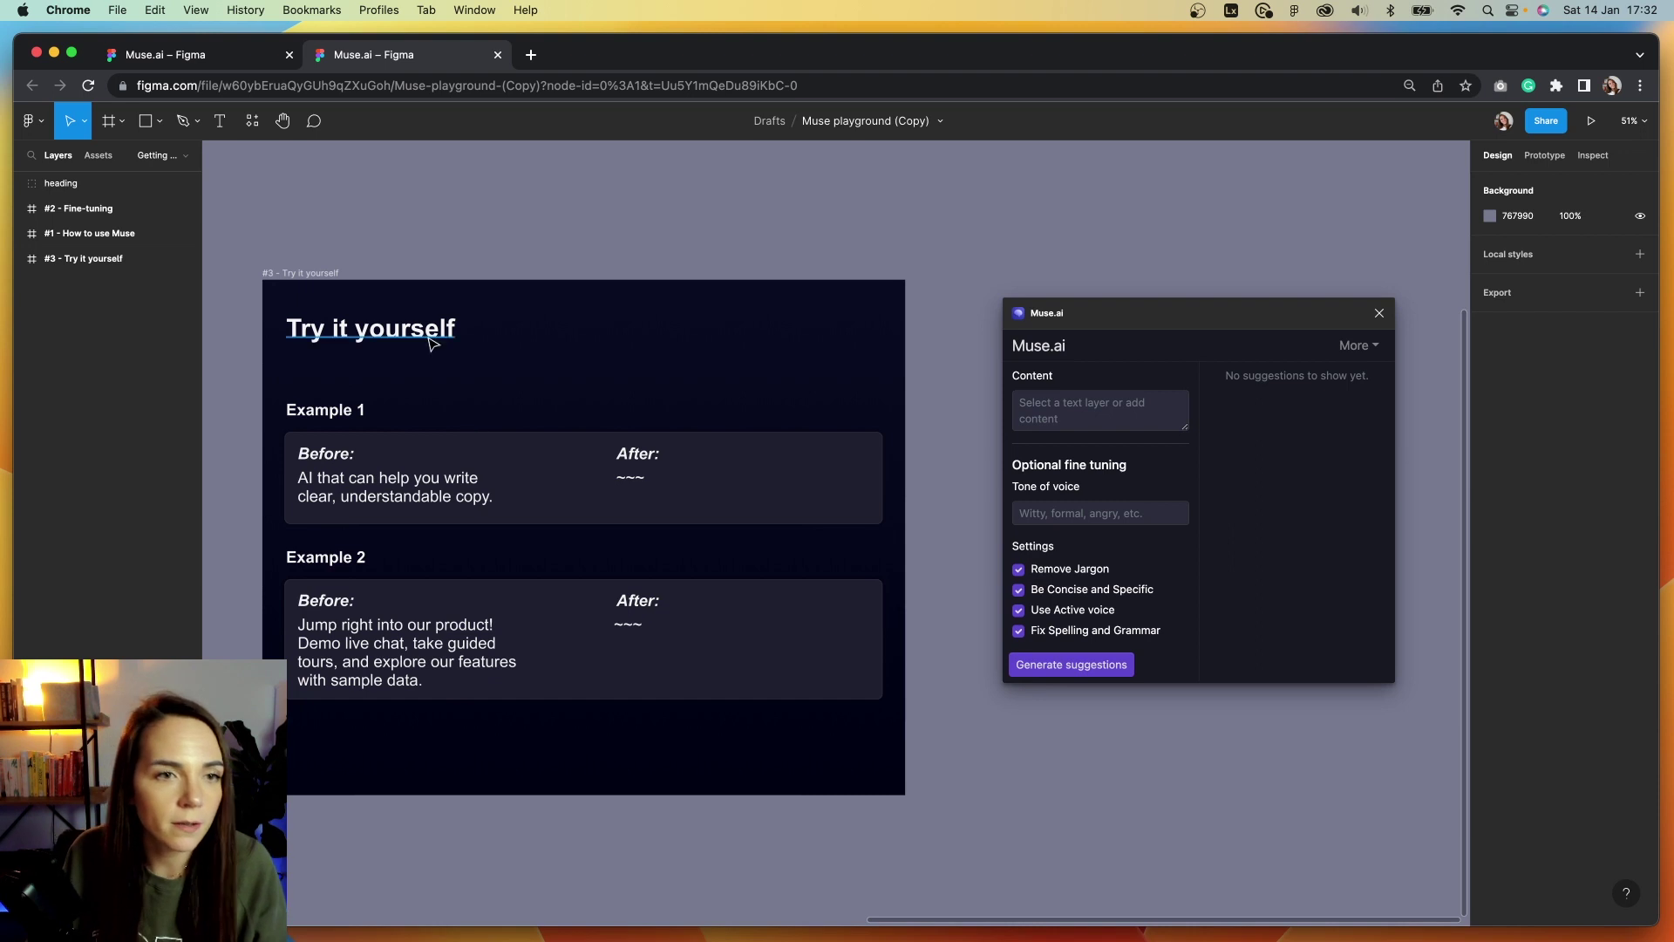
# Select Example 1's Before text layer so it loads as Muse.ai content.
pyautogui.click(381, 486)
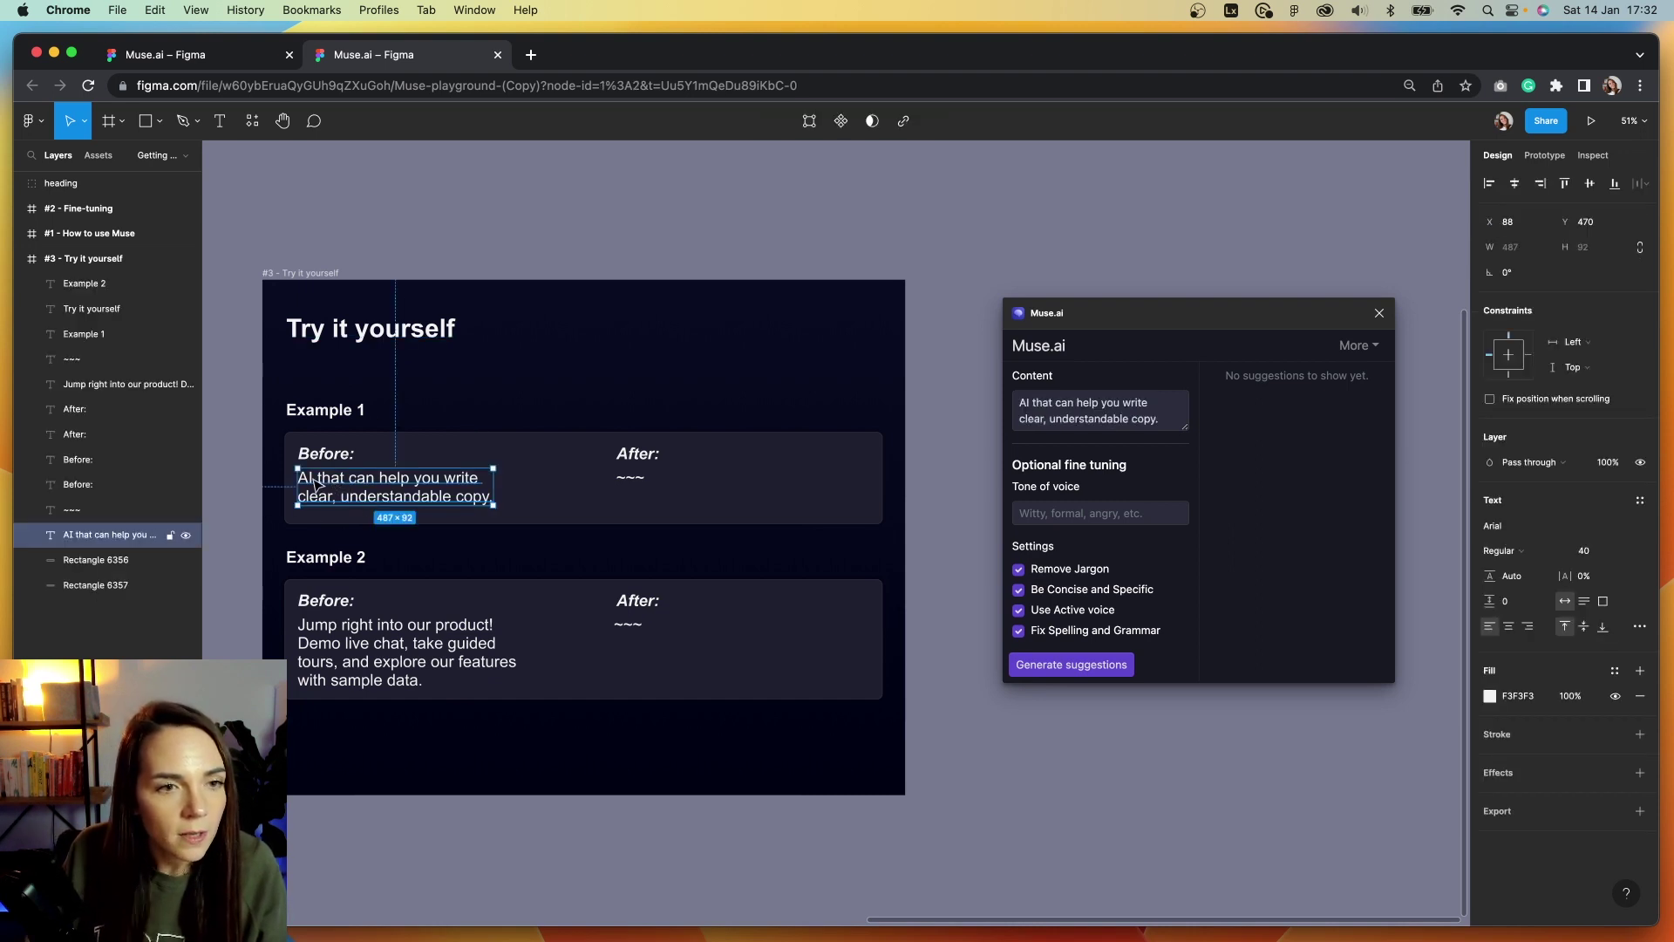
pyautogui.doubleClick(320, 486)
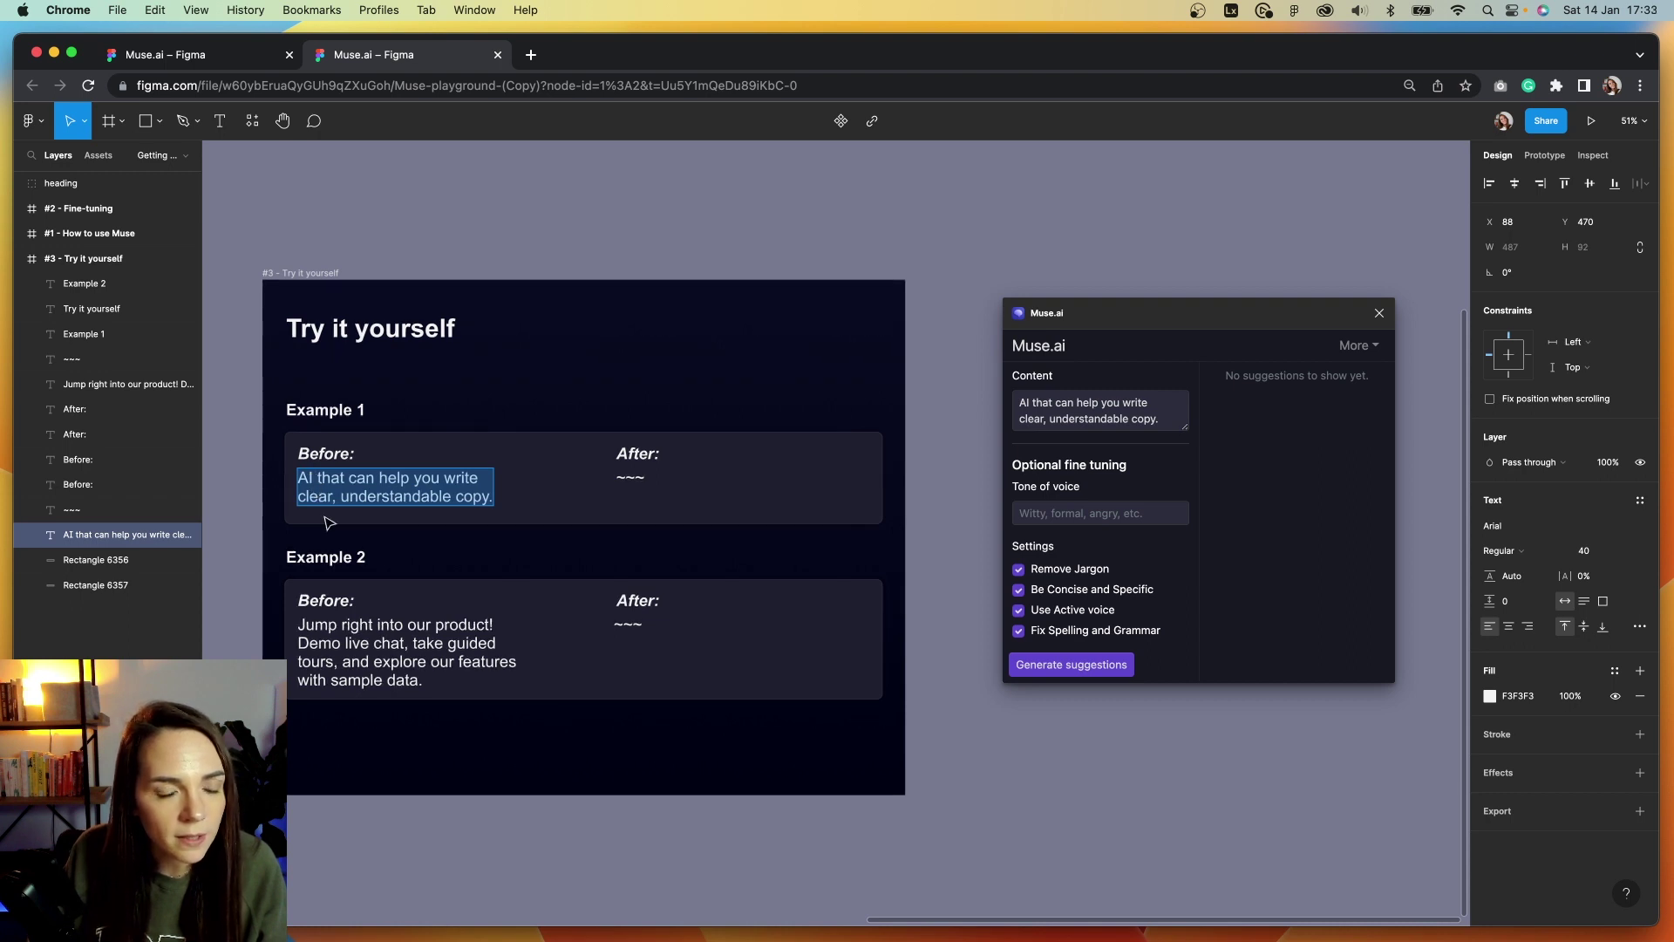
pyautogui.click(287, 506)
pyautogui.click(288, 506)
pyautogui.click(371, 490)
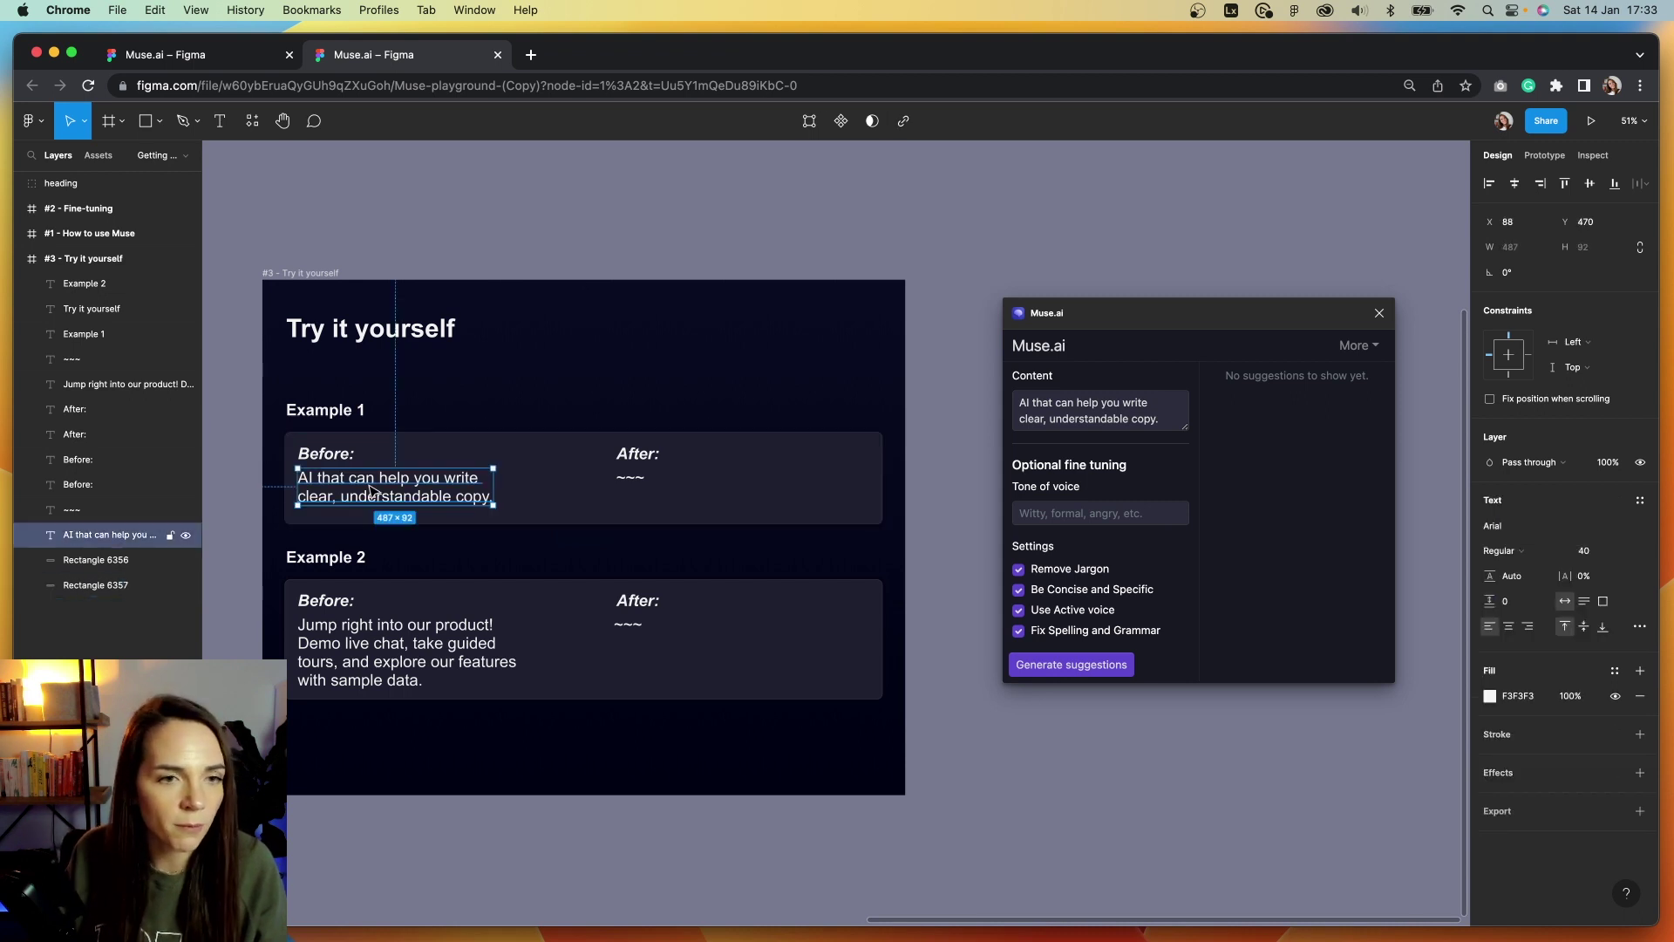
pyautogui.click(575, 477)
pyautogui.click(403, 484)
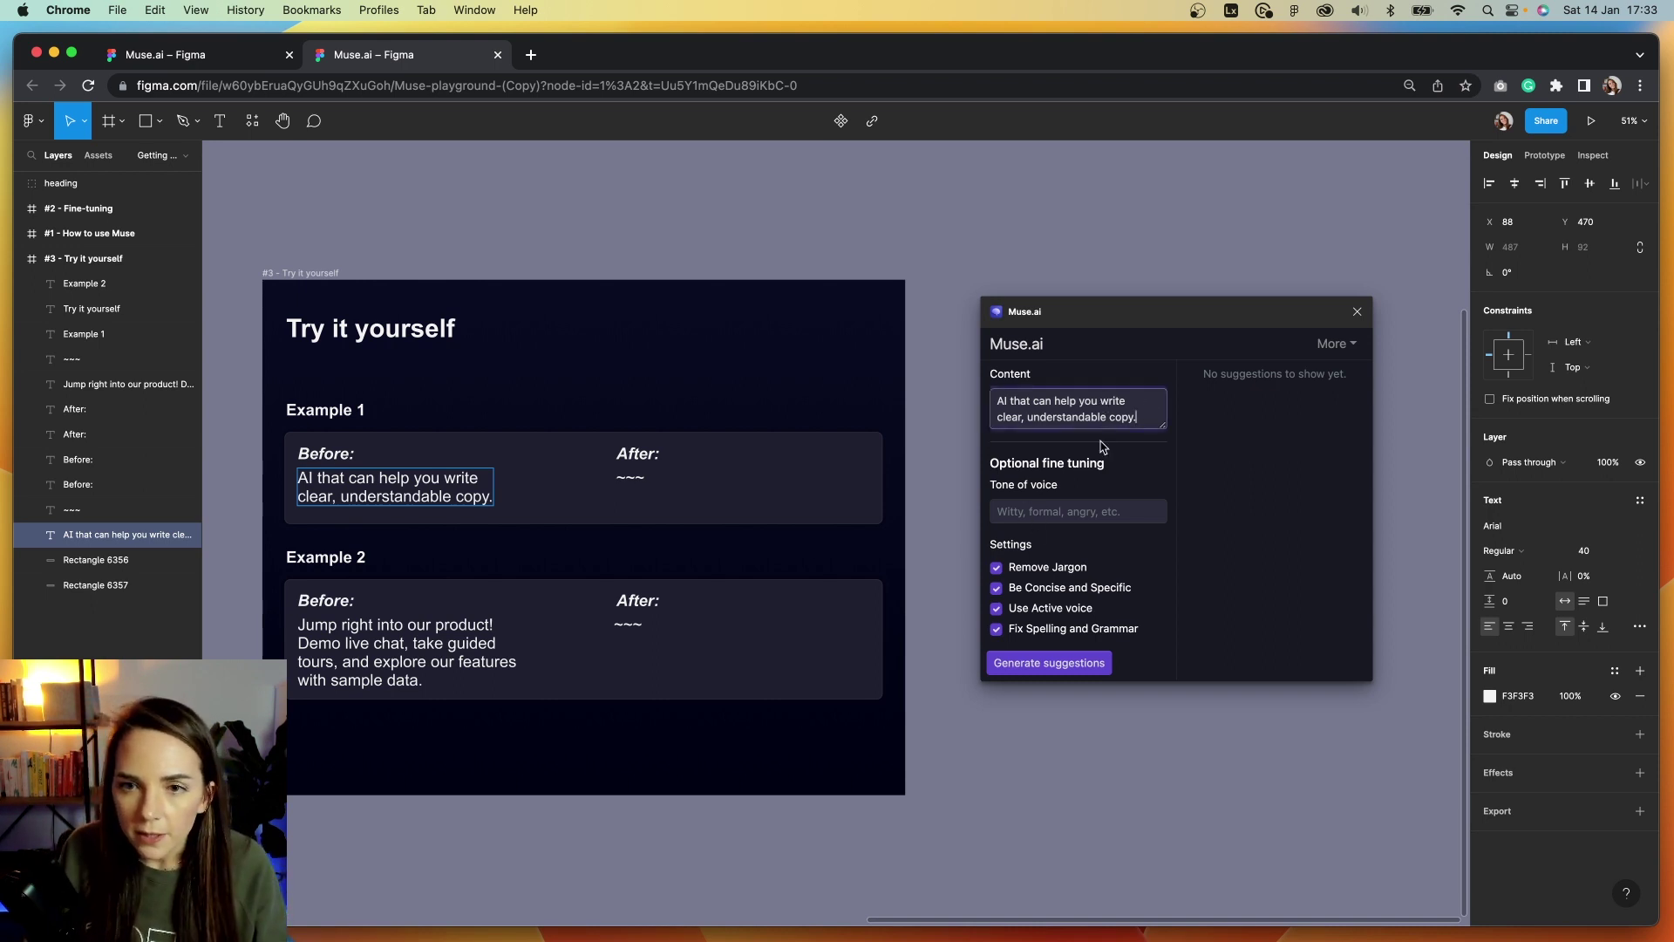
# Set the Muse.ai tone of voice to Witty and generate suggestions.
pyautogui.click(1019, 505)
pyautogui.write('Witty')
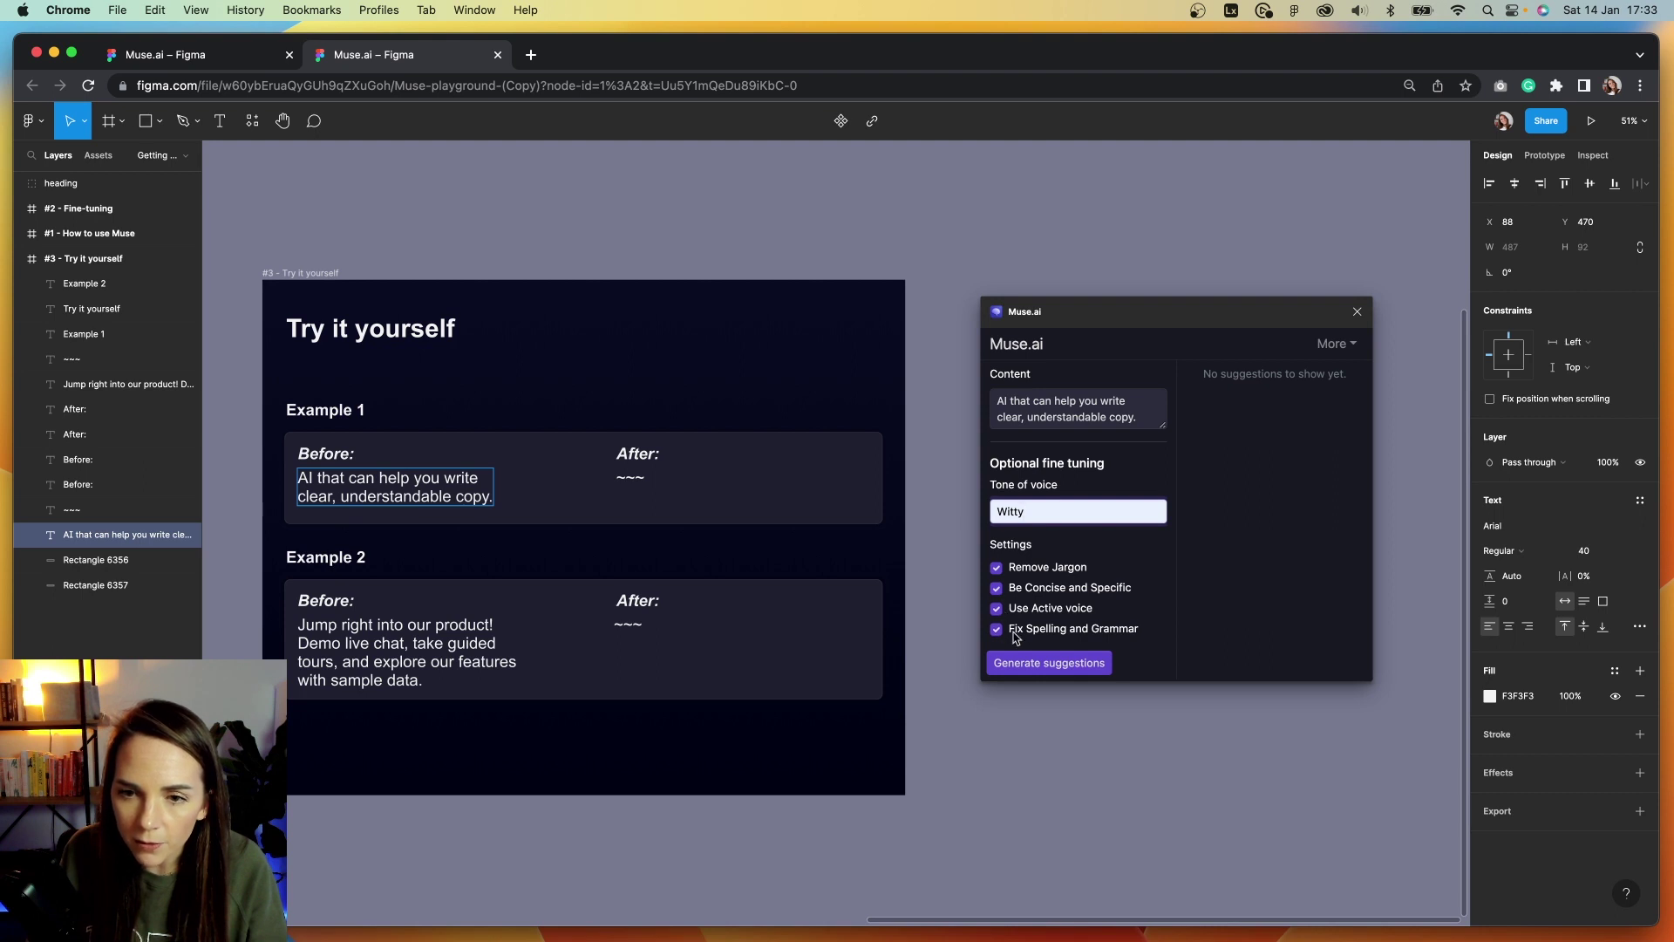
pyautogui.click(1057, 665)
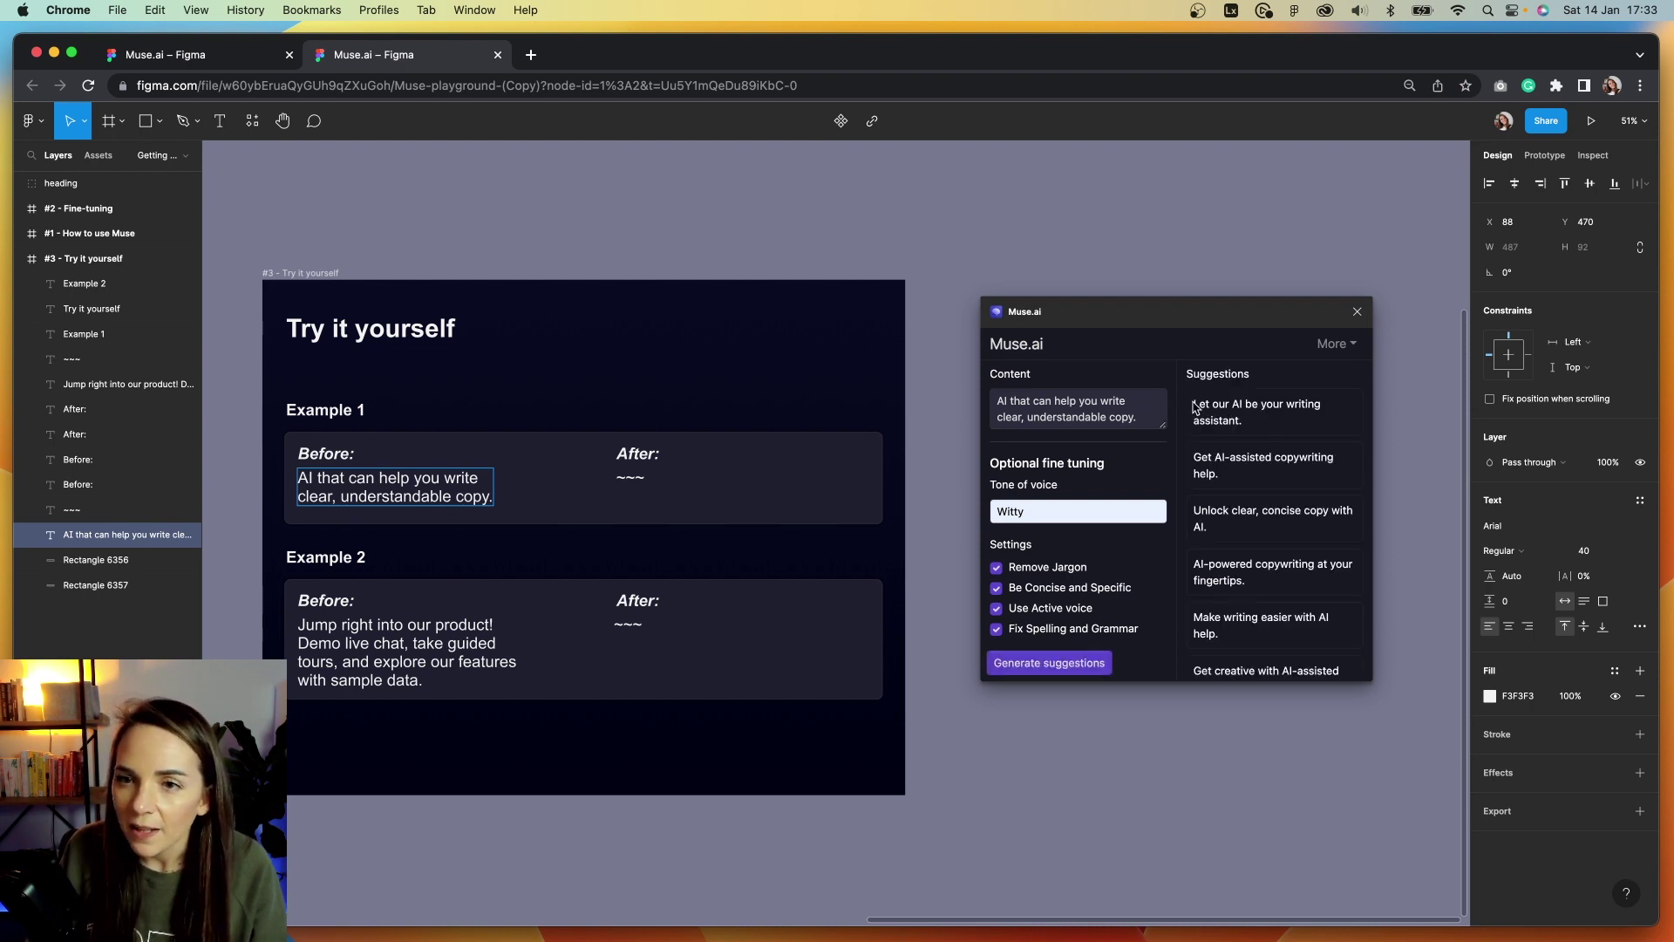
# Review the witty suggestions, including 'Unlock clear, concise copy with AI.'.
pyautogui.moveTo(1198, 398); pyautogui.dragTo(1262, 424)
pyautogui.click(1262, 425)
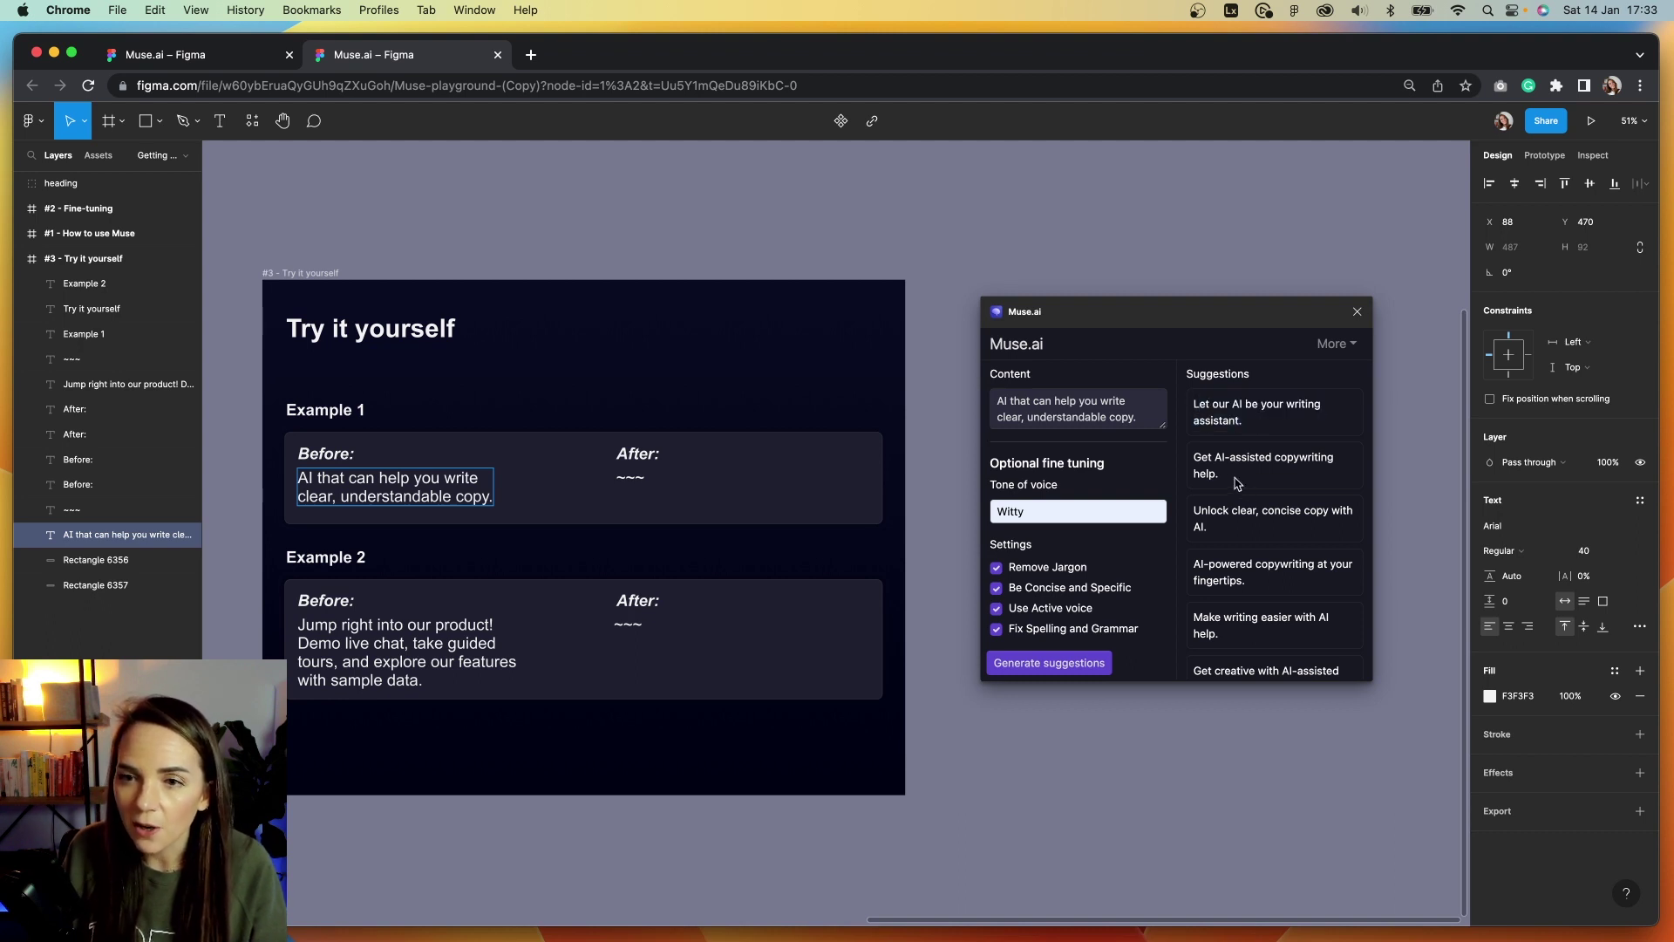
pyautogui.moveTo(1219, 474); pyautogui.dragTo(1191, 455)
pyautogui.moveTo(1210, 526); pyautogui.dragTo(1195, 510)
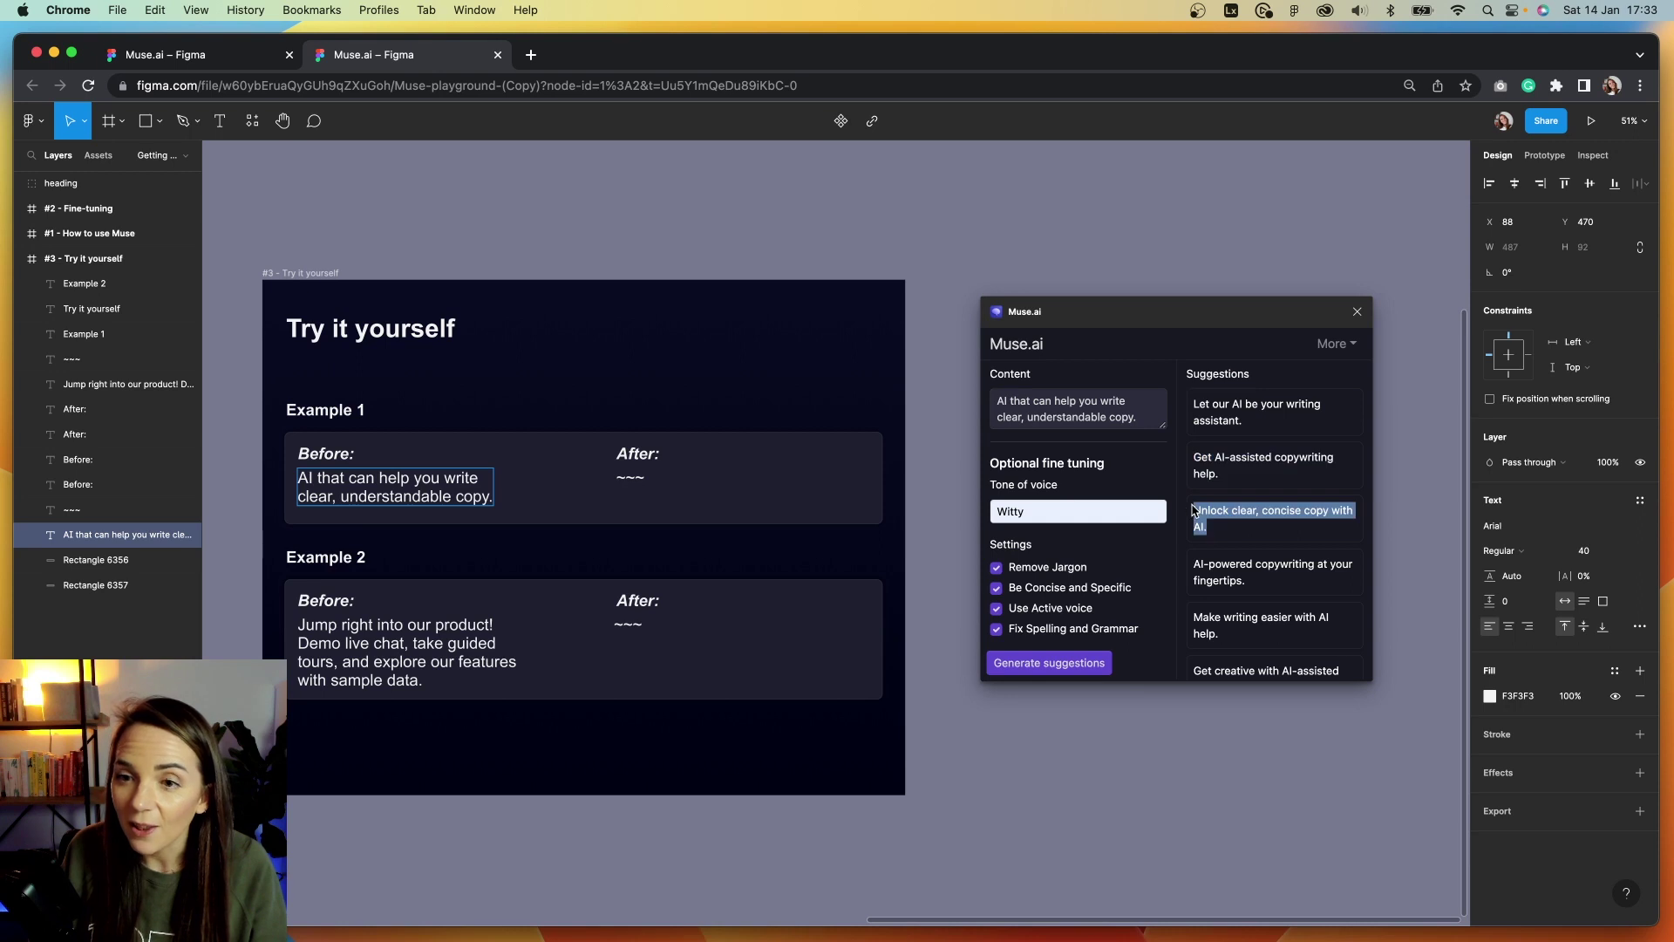
pyautogui.click(1250, 532)
pyautogui.scroll(-2, 1247, 537)
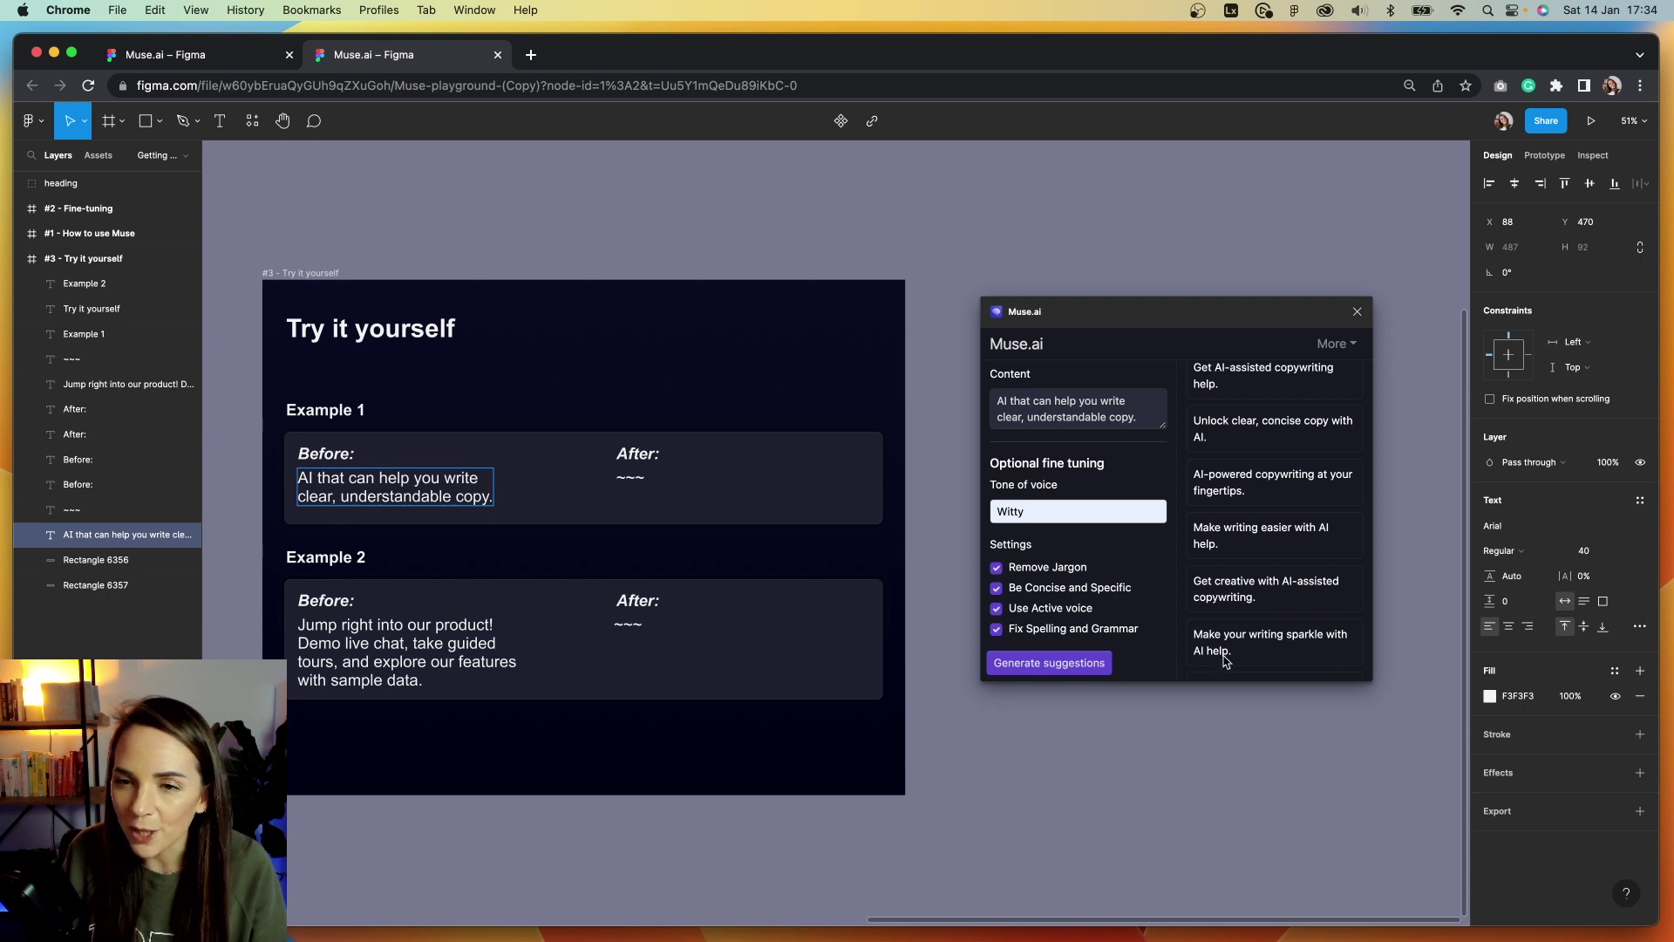
pyautogui.moveTo(1245, 667); pyautogui.dragTo(1203, 394)
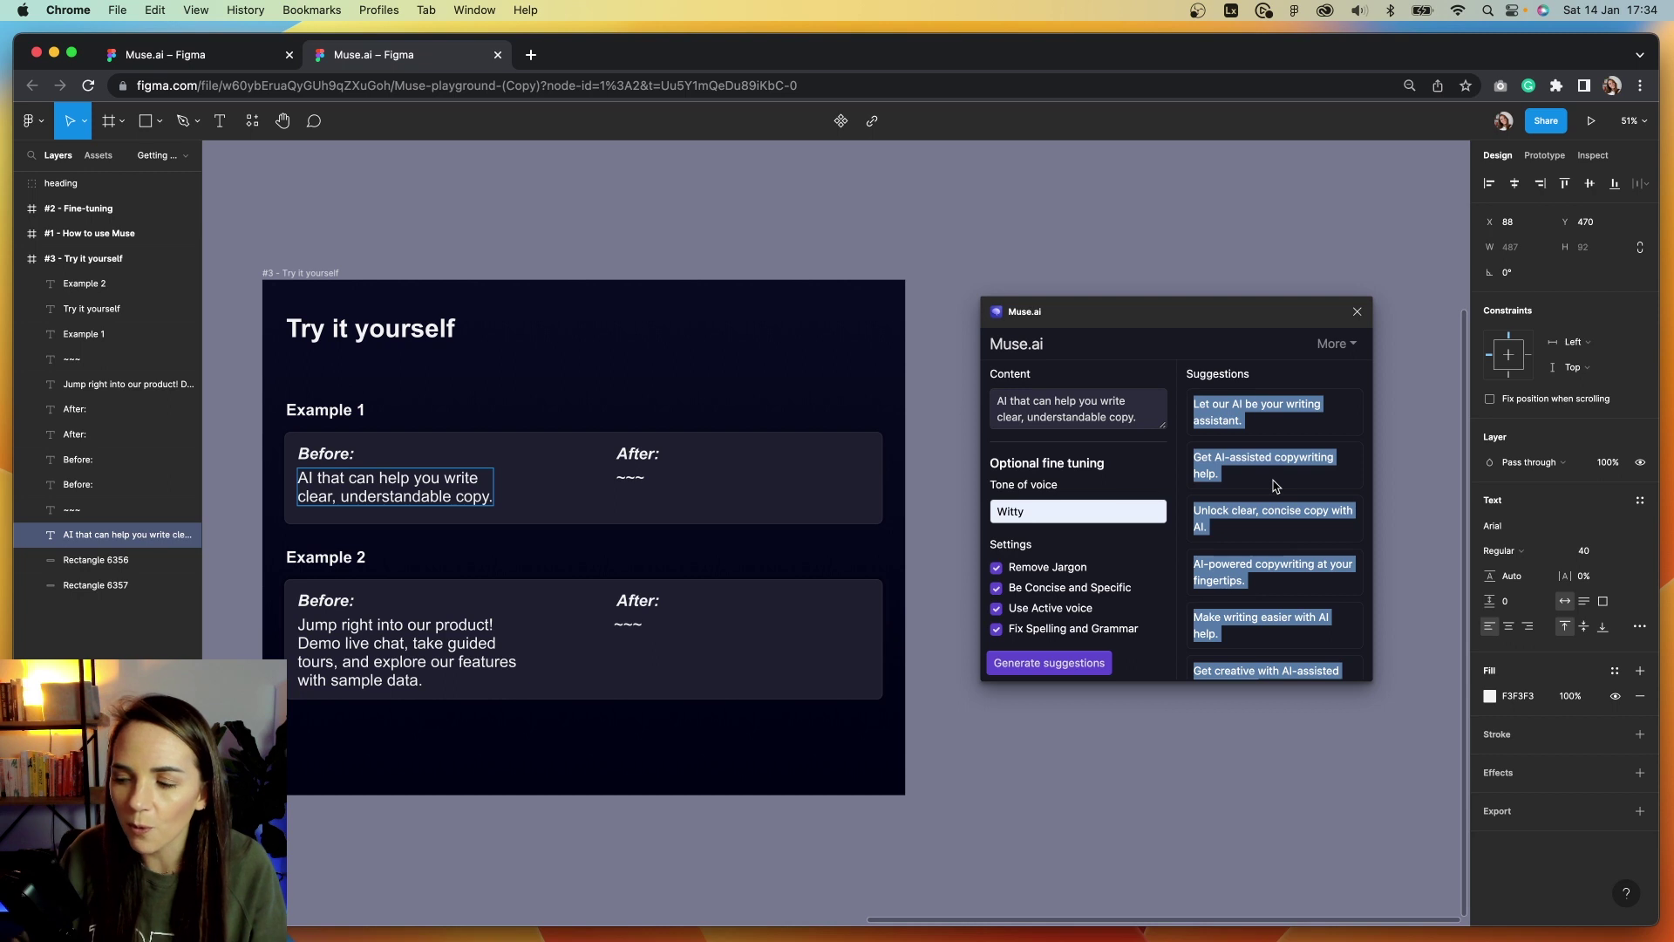
pyautogui.click(1258, 544)
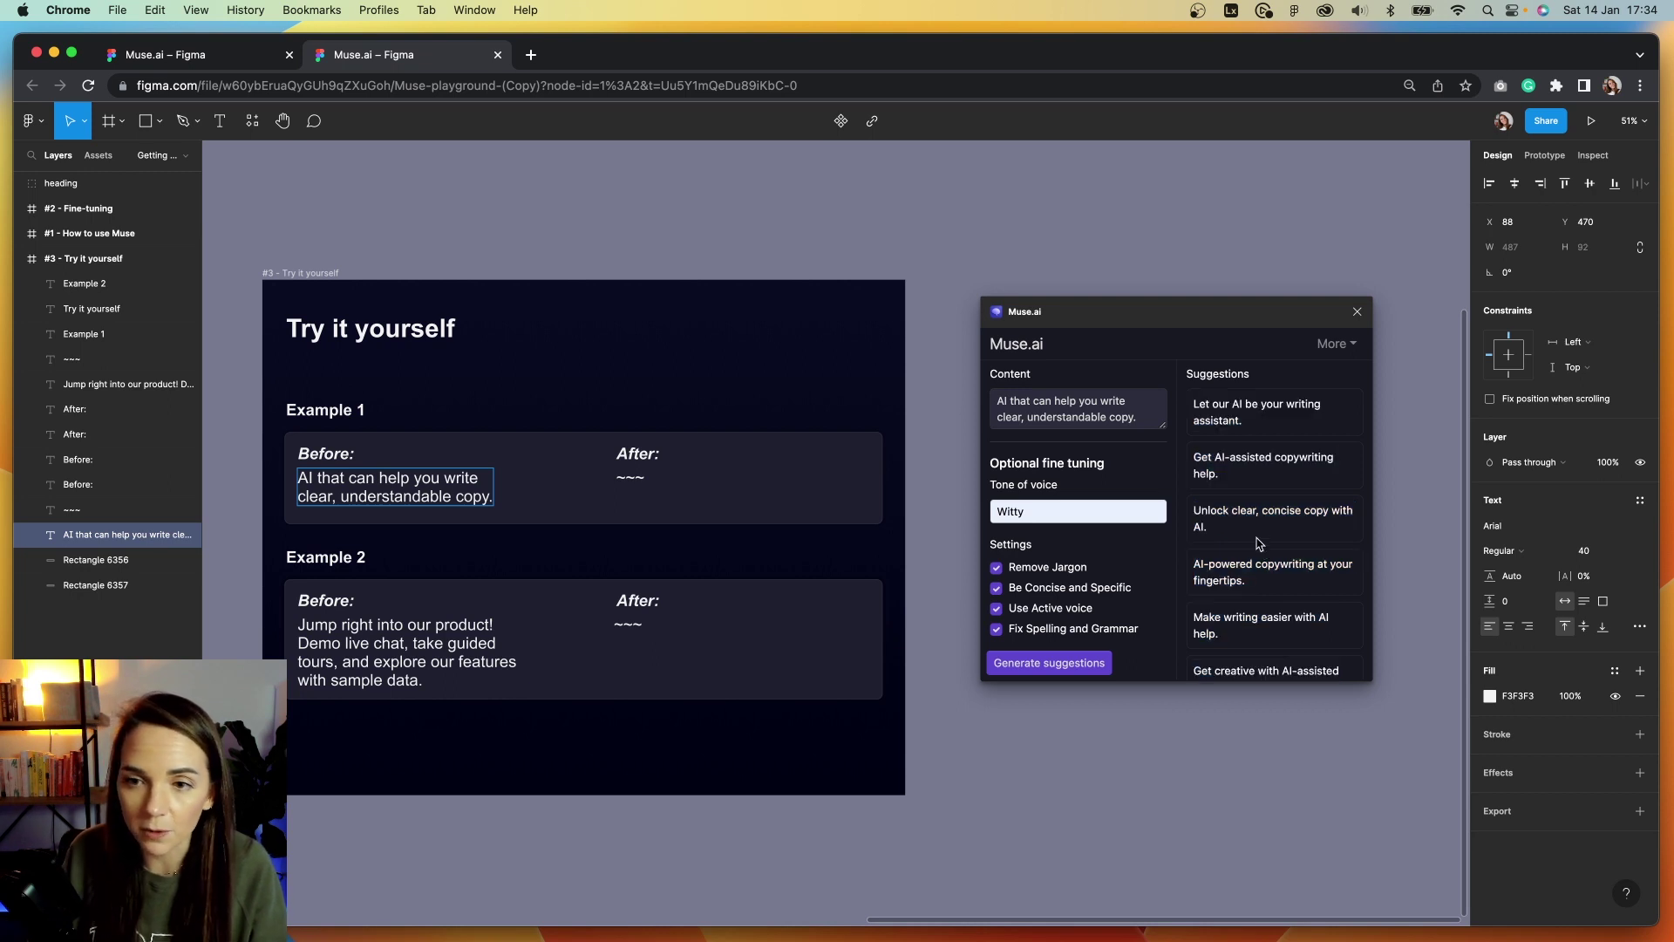
pyautogui.scroll(-2, 1256, 545)
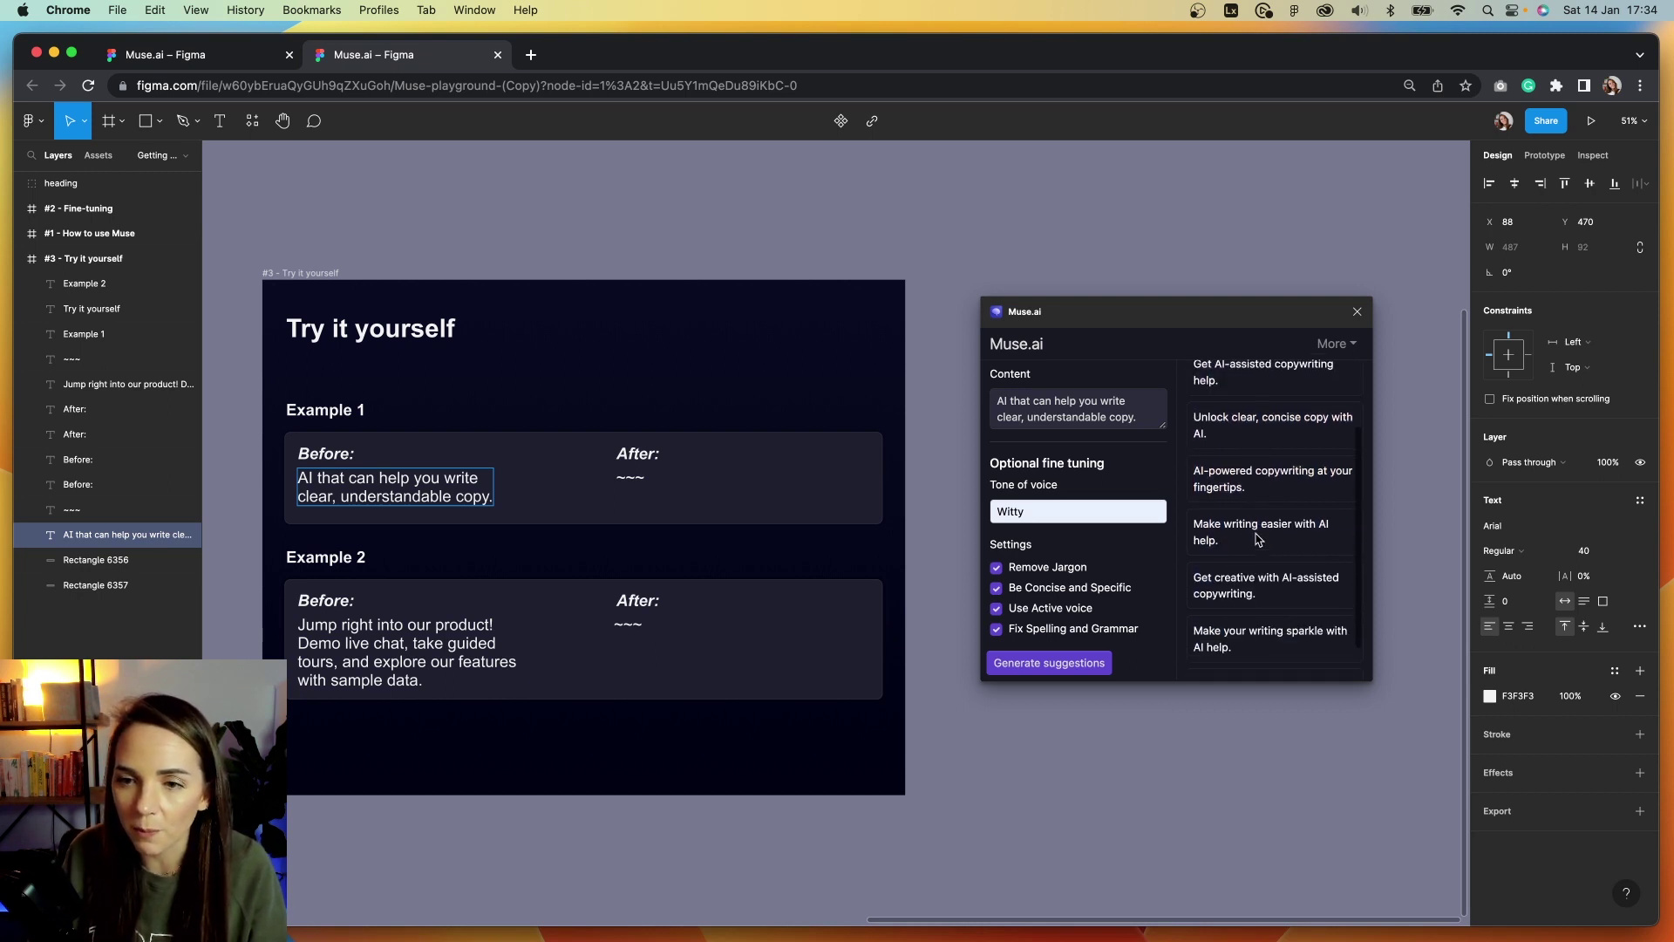
pyautogui.scroll(2, 1243, 541)
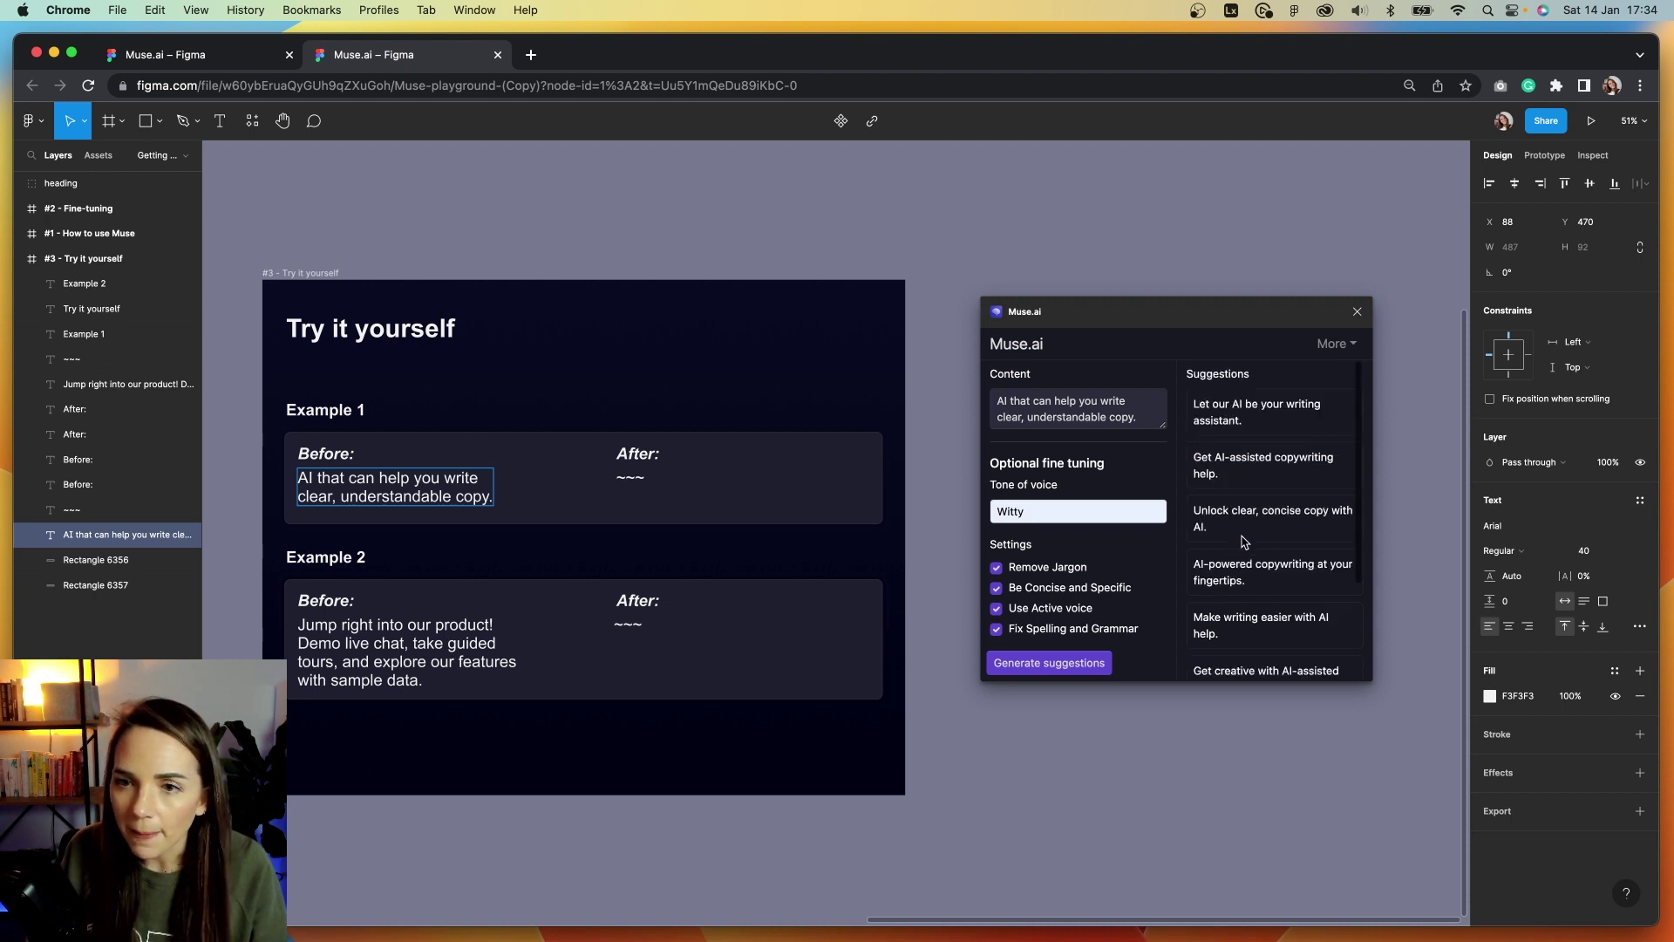
# Replace Example 1's ~~~ After text with 'Unlock clear, concise copy with AI.'.
pyautogui.tripleClick(1237, 541)
pyautogui.press('cmd+c')
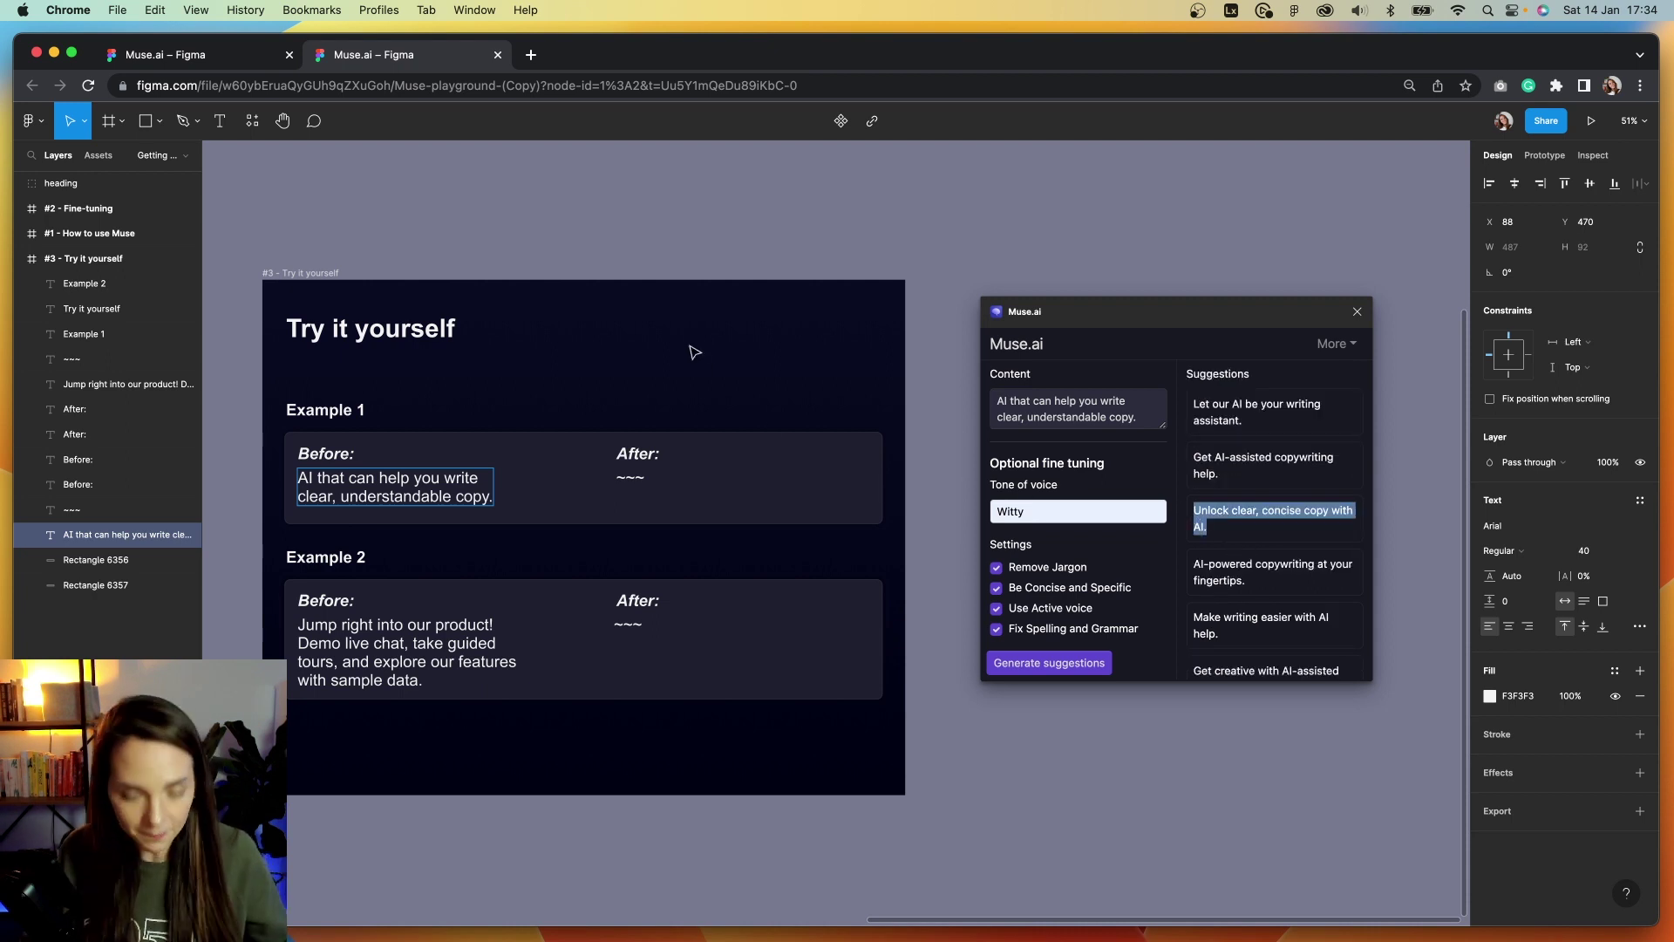
pyautogui.click(624, 480)
pyautogui.doubleClick(626, 479)
pyautogui.press('cmd+v')
pyautogui.press('Escape')
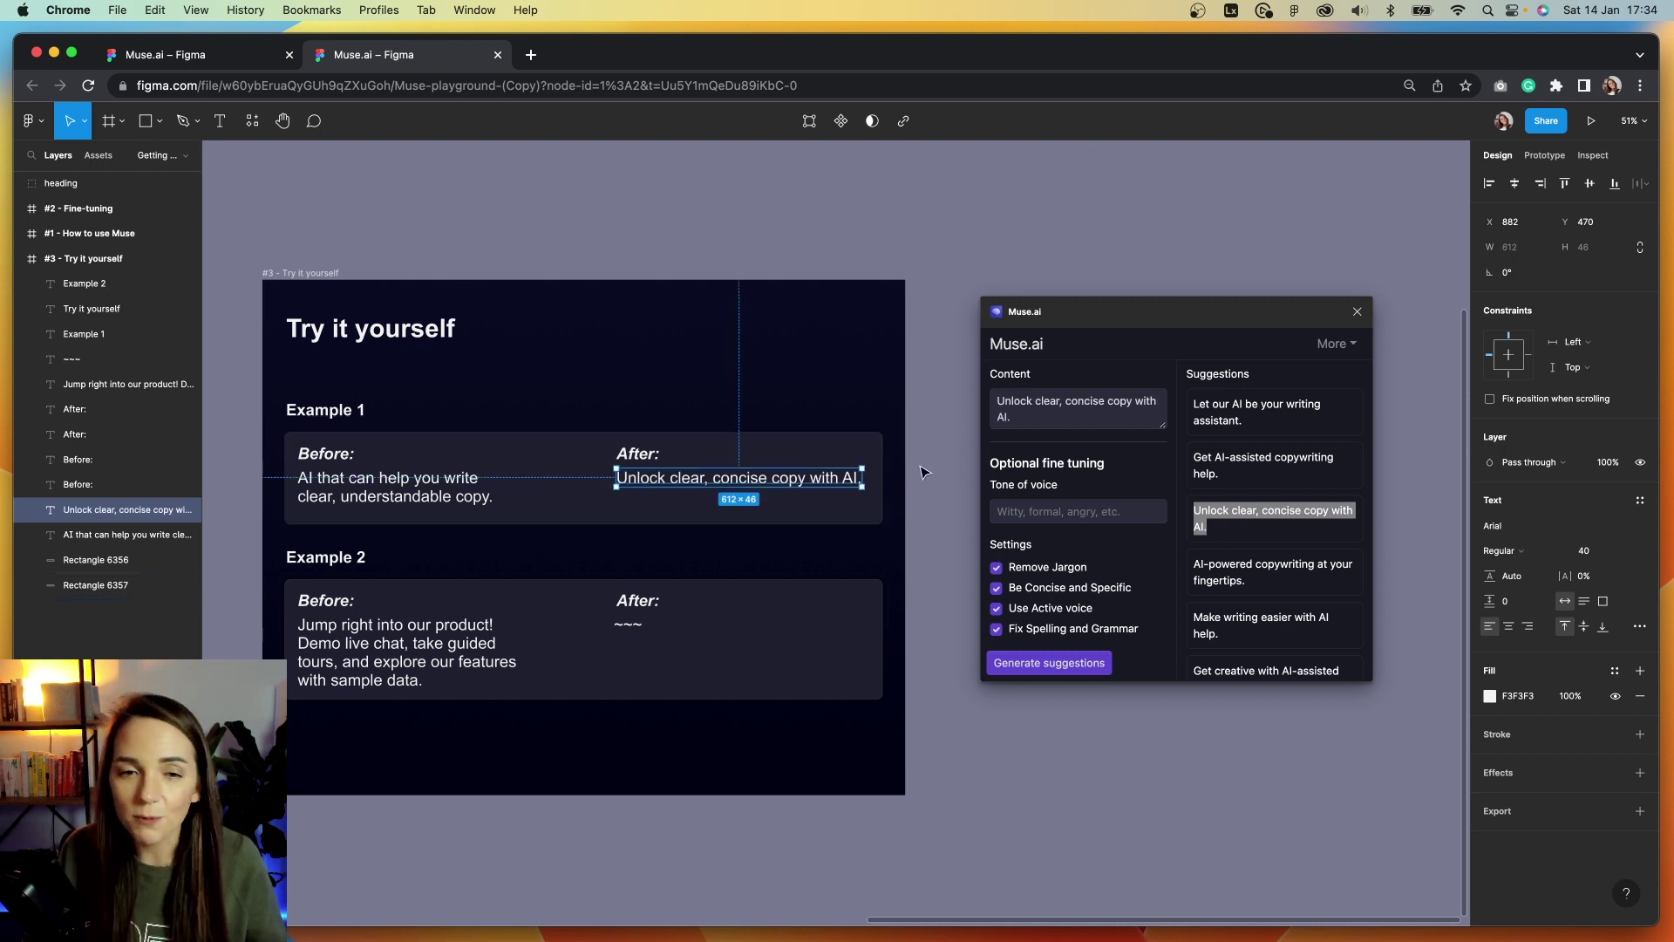
# Copy Example 2's Before text into the Muse.ai Content field.
pyautogui.click(415, 655)
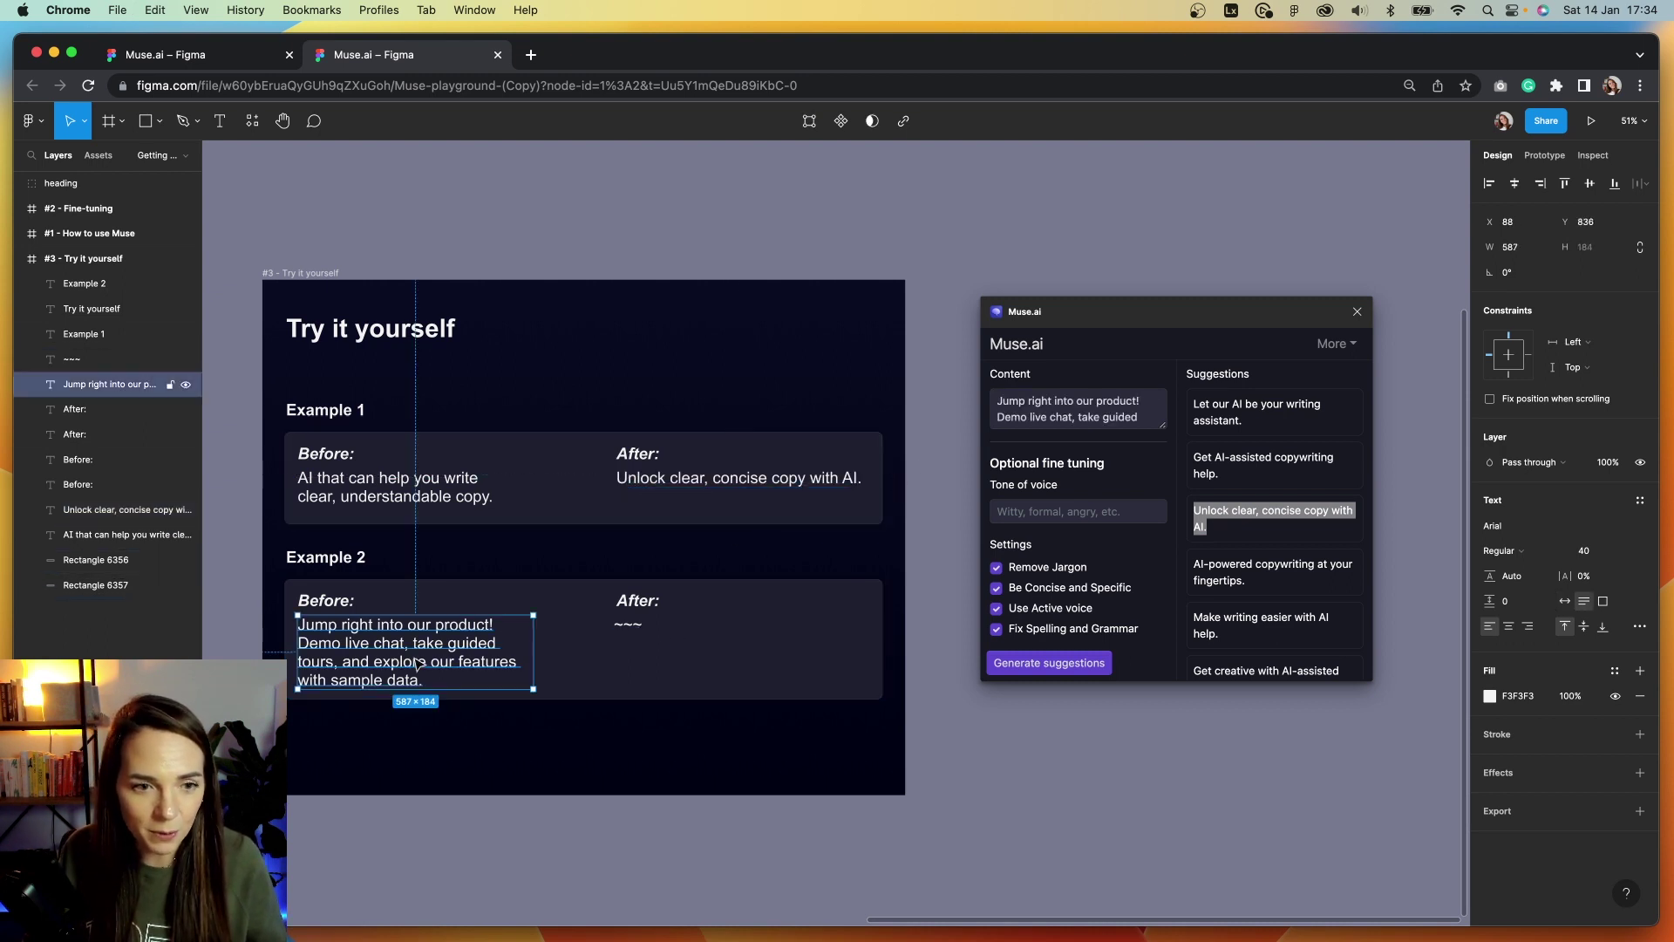
pyautogui.doubleClick(415, 656)
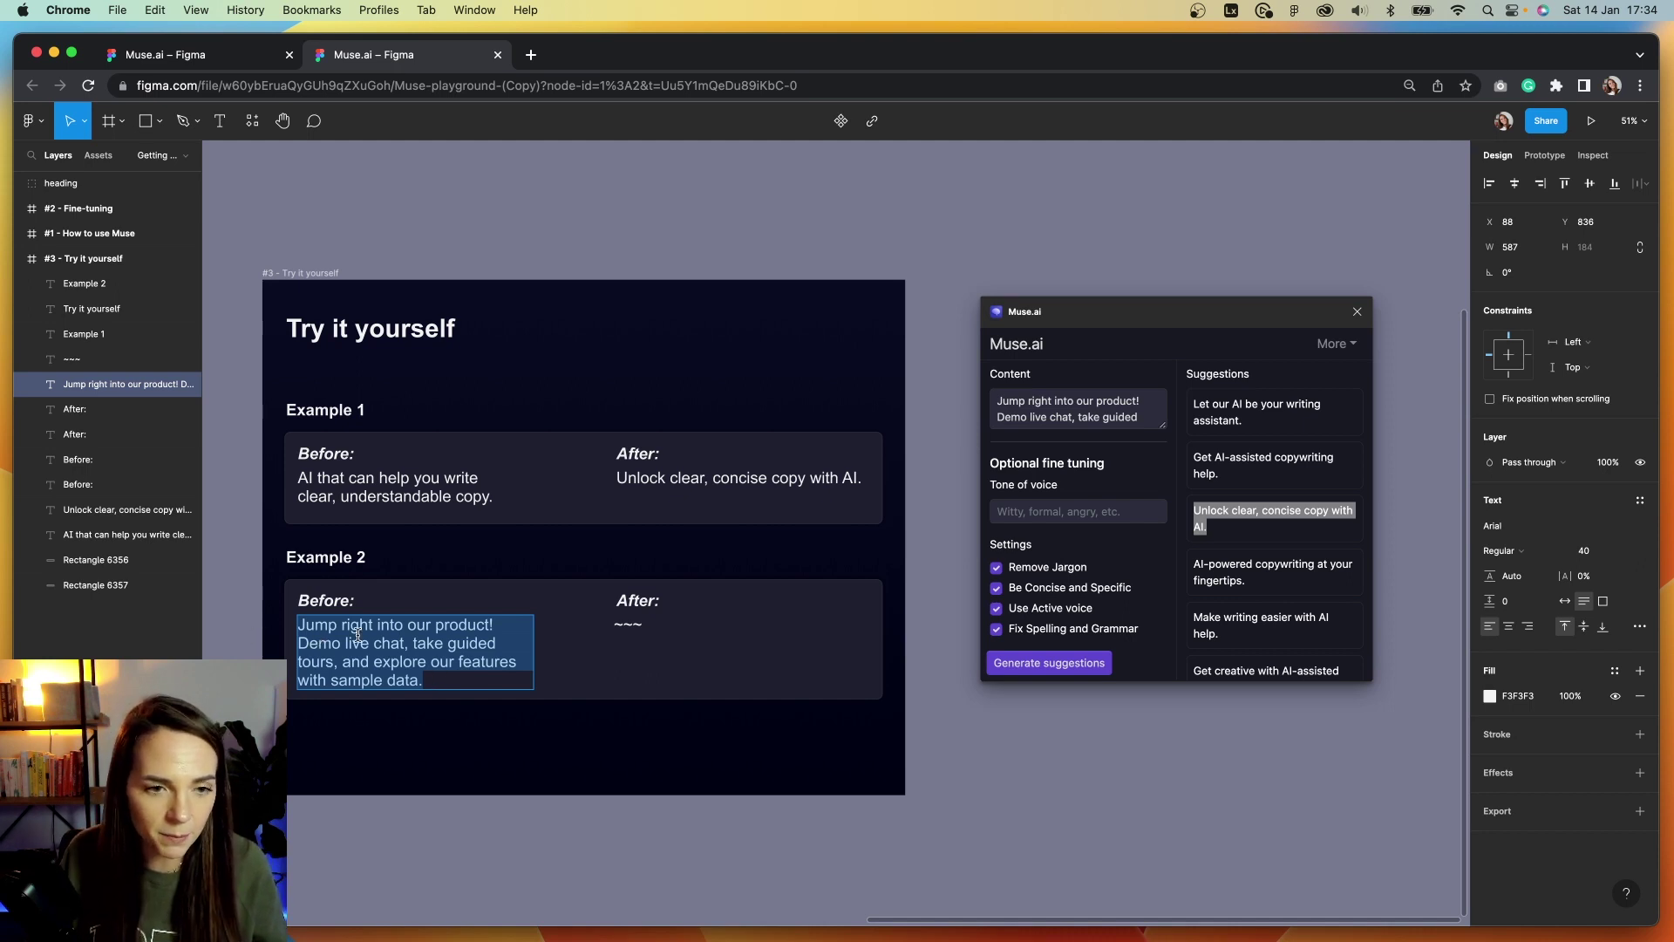
pyautogui.click(466, 683)
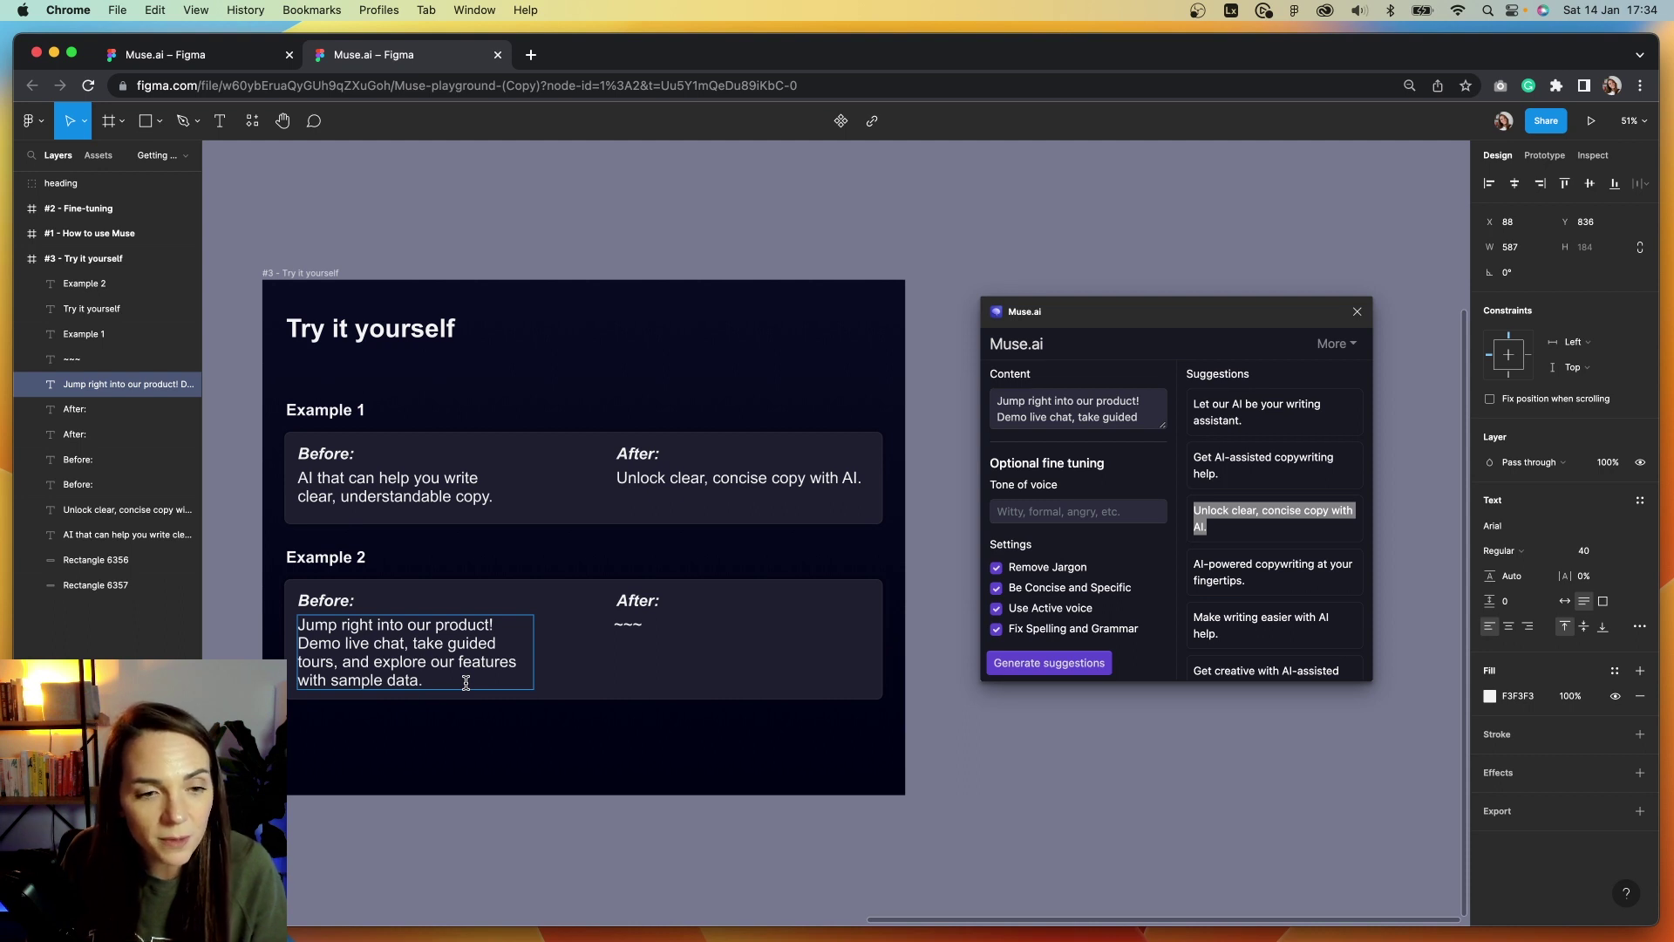
pyautogui.press('super+a')
pyautogui.press('super+c')
pyautogui.click(1133, 419)
pyautogui.press('super+a')
pyautogui.press('super+v')
pyautogui.moveTo(1162, 426); pyautogui.dragTo(1170, 481)
# Set tone to Formal, turn off Remove Jargon, and generate suggestions.
pyautogui.click(1072, 565)
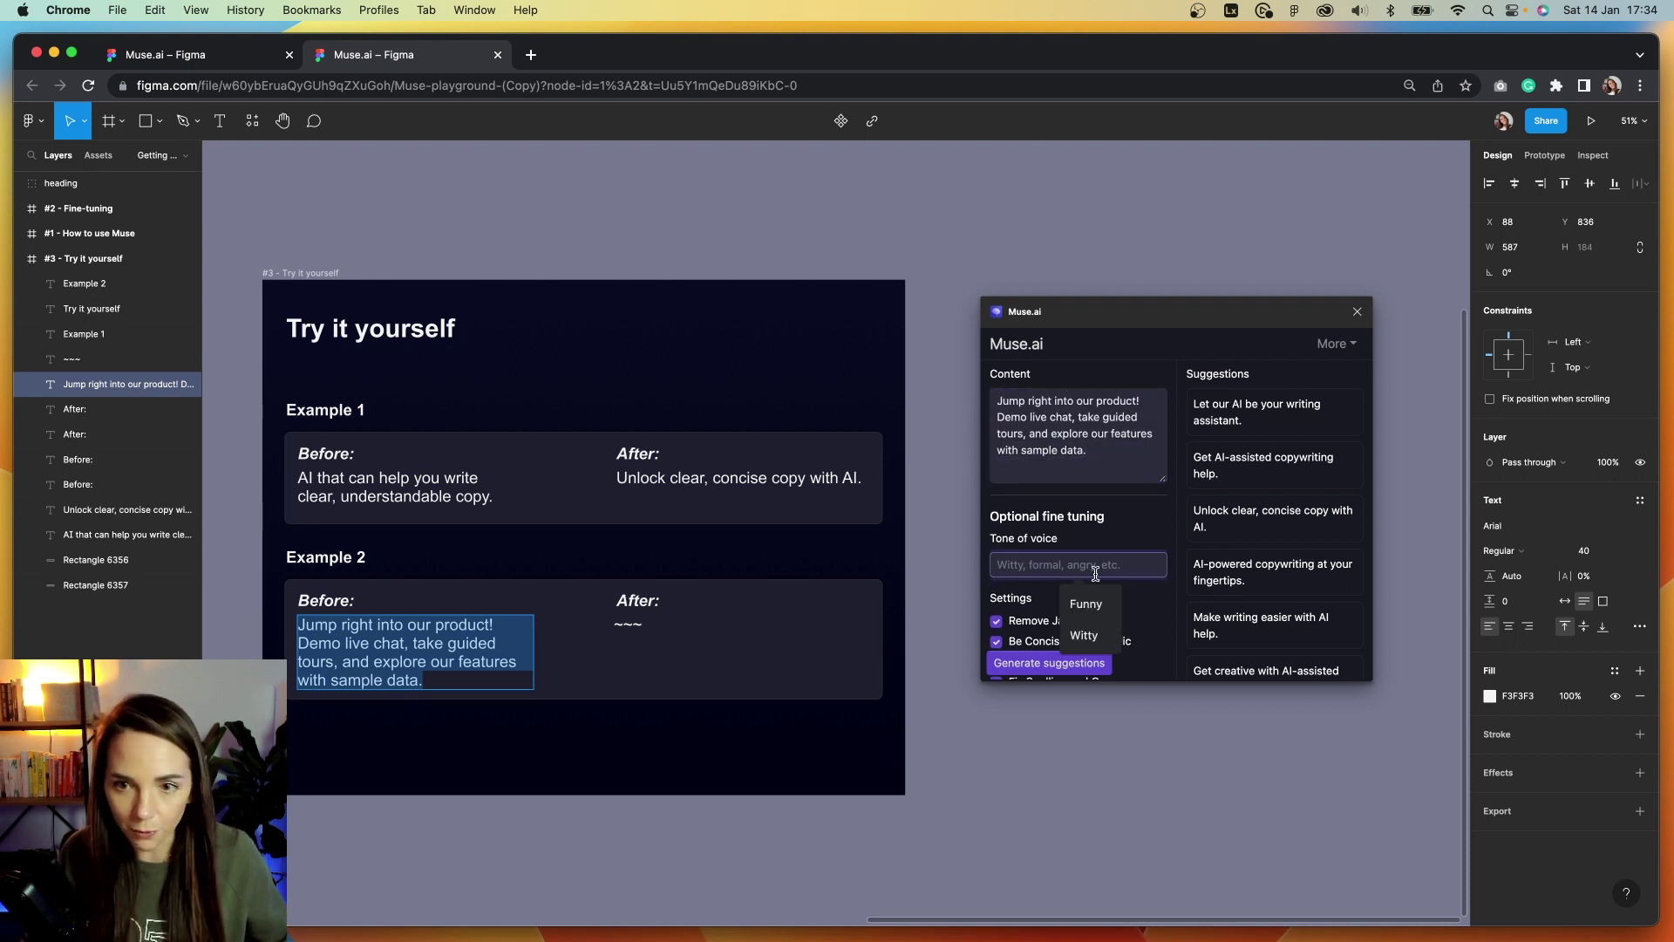
pyautogui.write('Formal')
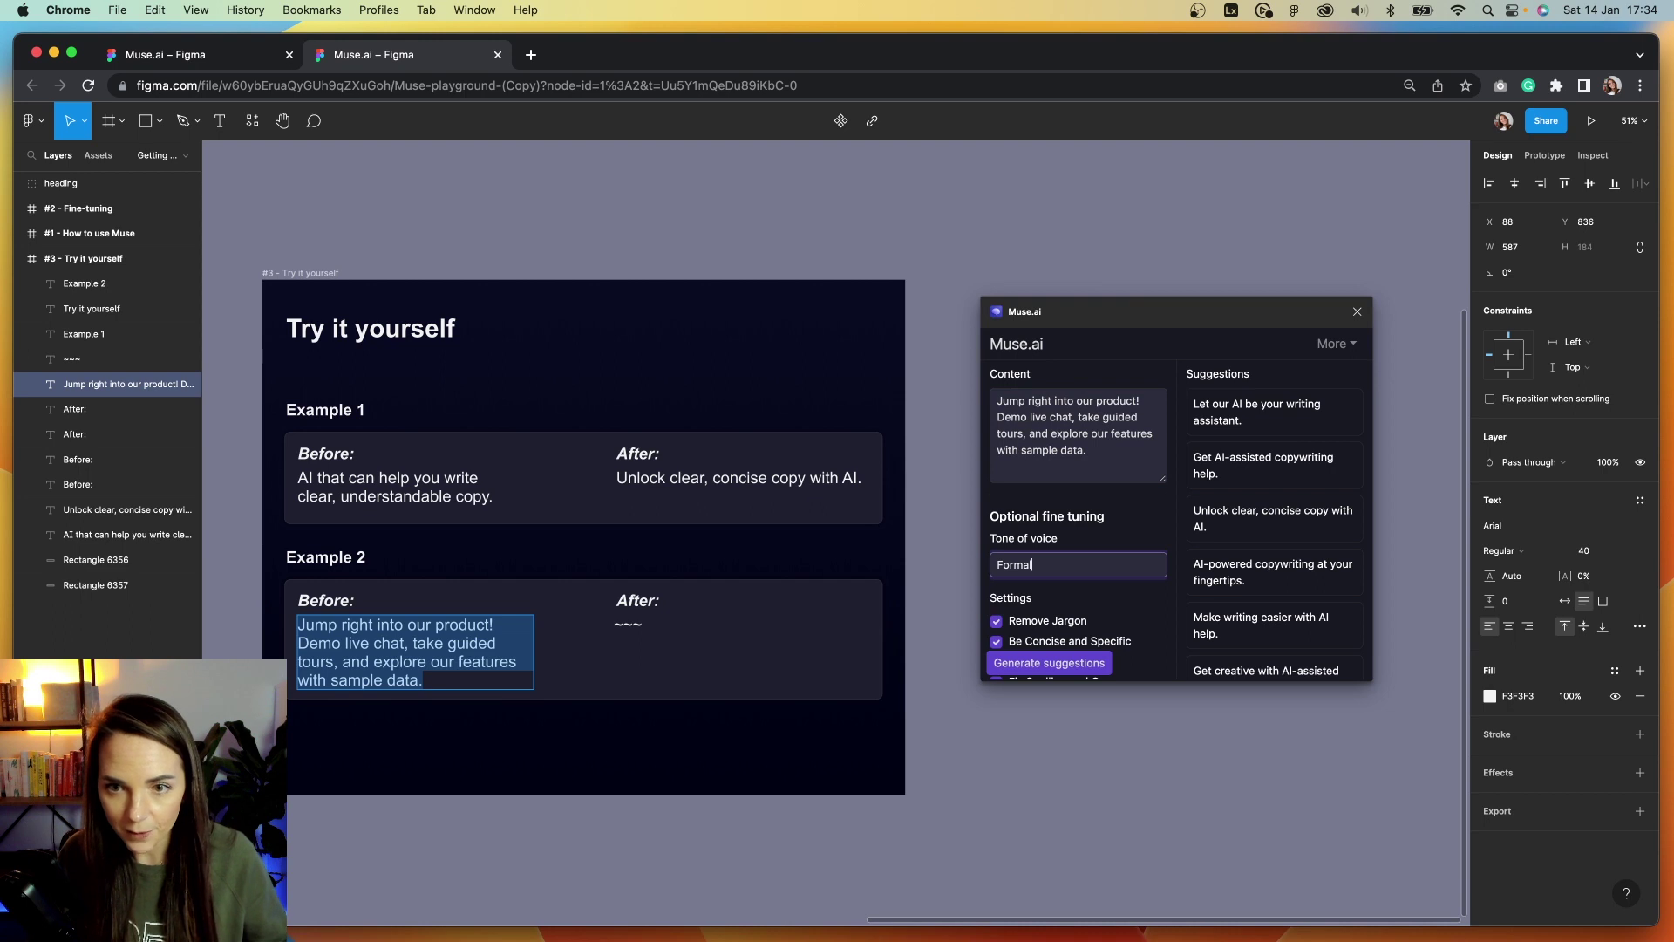
pyautogui.scroll(-1, 1084, 588)
pyautogui.click(1036, 605)
pyautogui.scroll(-2, 1145, 547)
pyautogui.click(1048, 662)
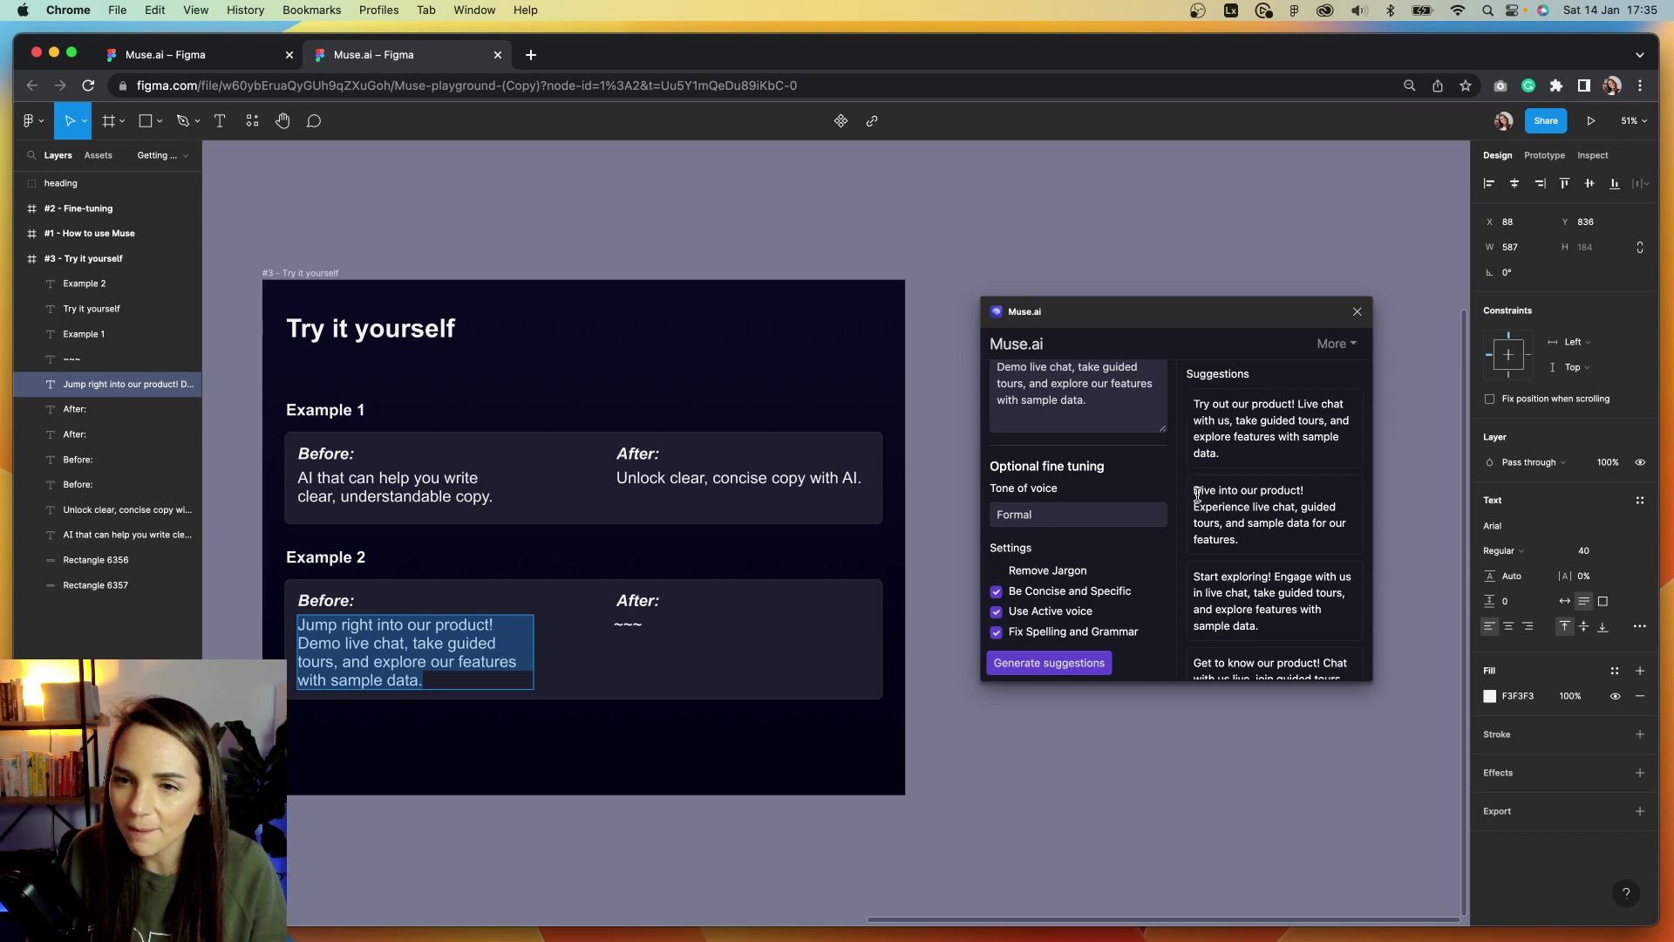
# Paste the 'Get to know our product!' suggestion over Example 2's ~~~ After text.
pyautogui.moveTo(1193, 489); pyautogui.dragTo(1264, 542)
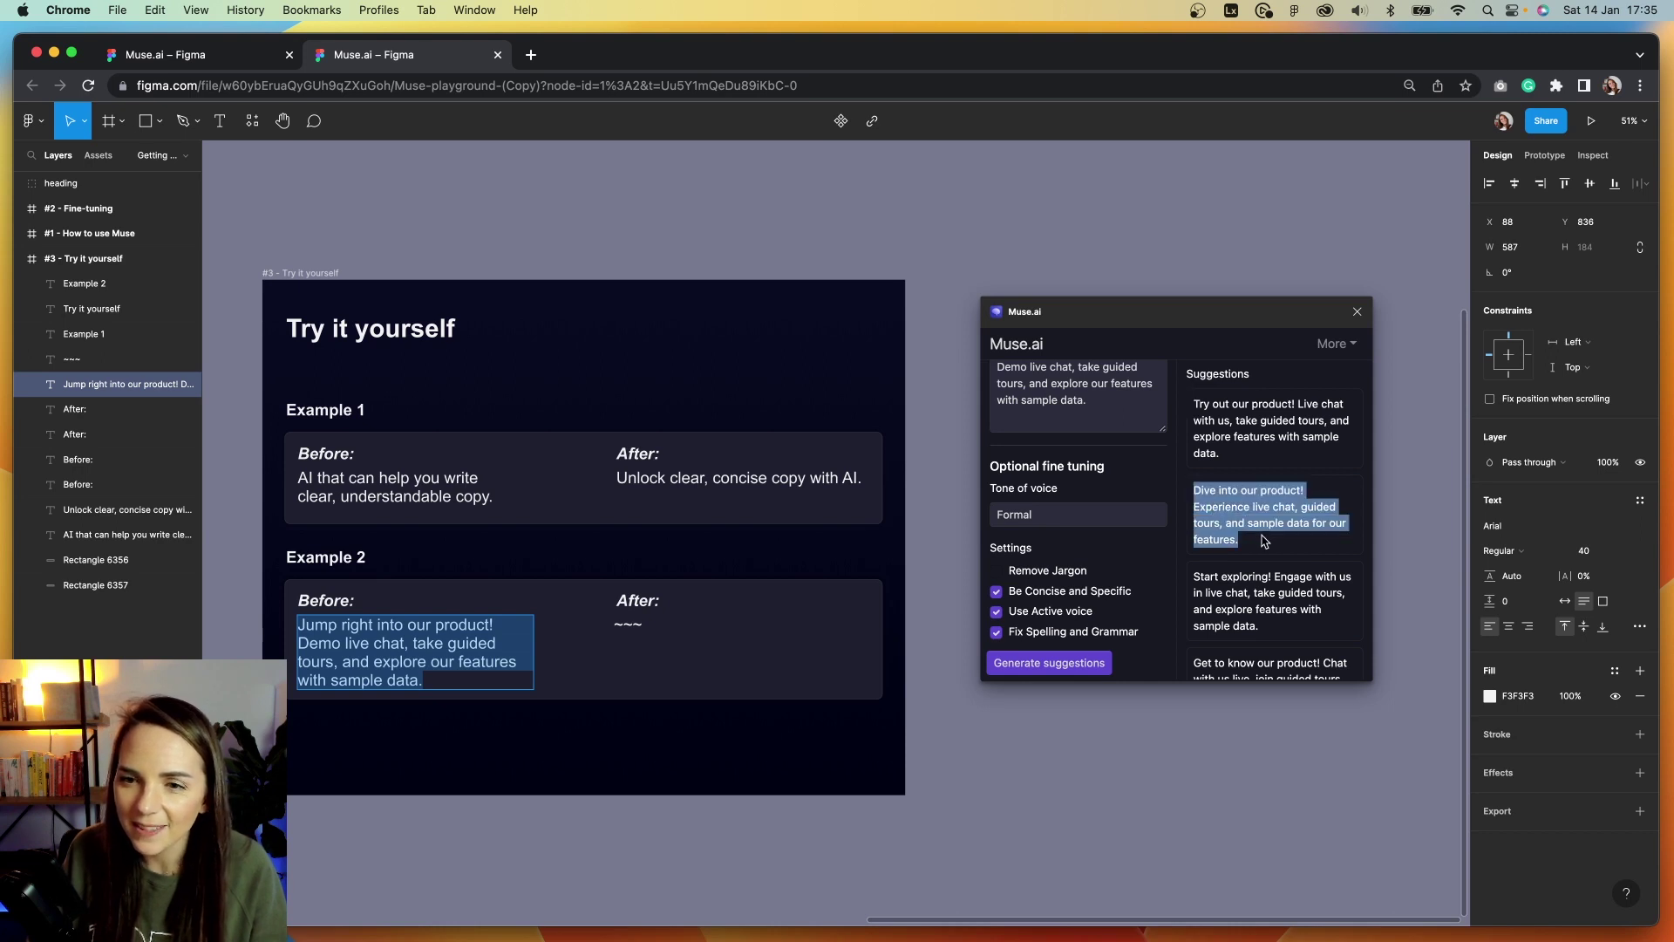
pyautogui.click(1262, 540)
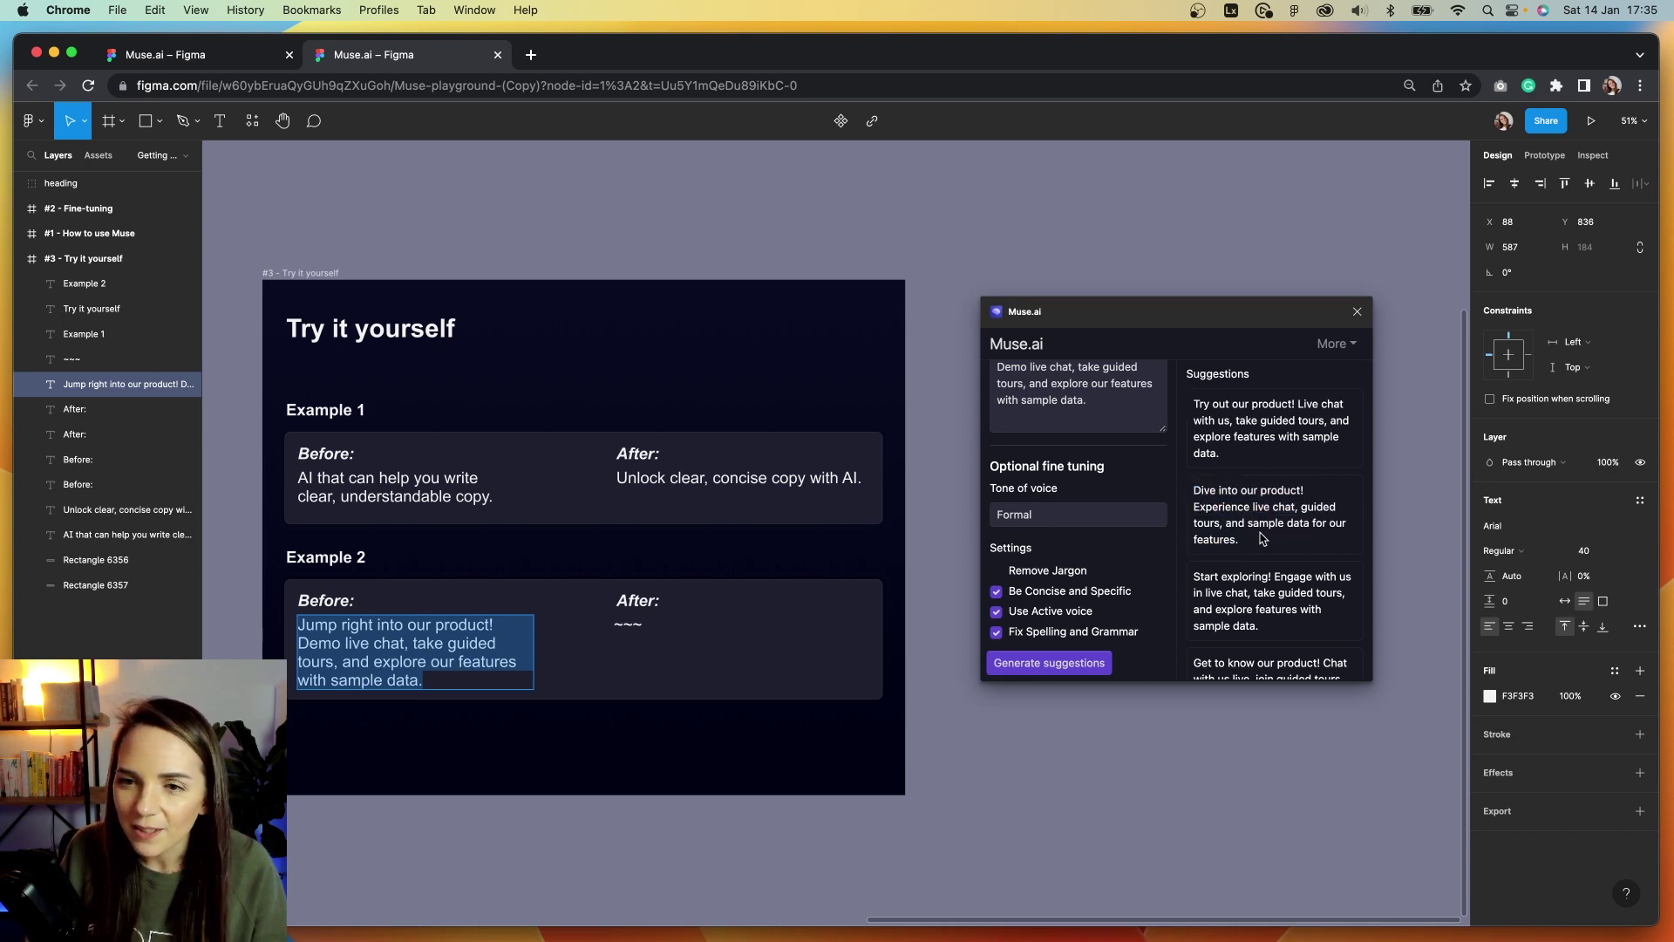
pyautogui.scroll(-3, 1304, 471)
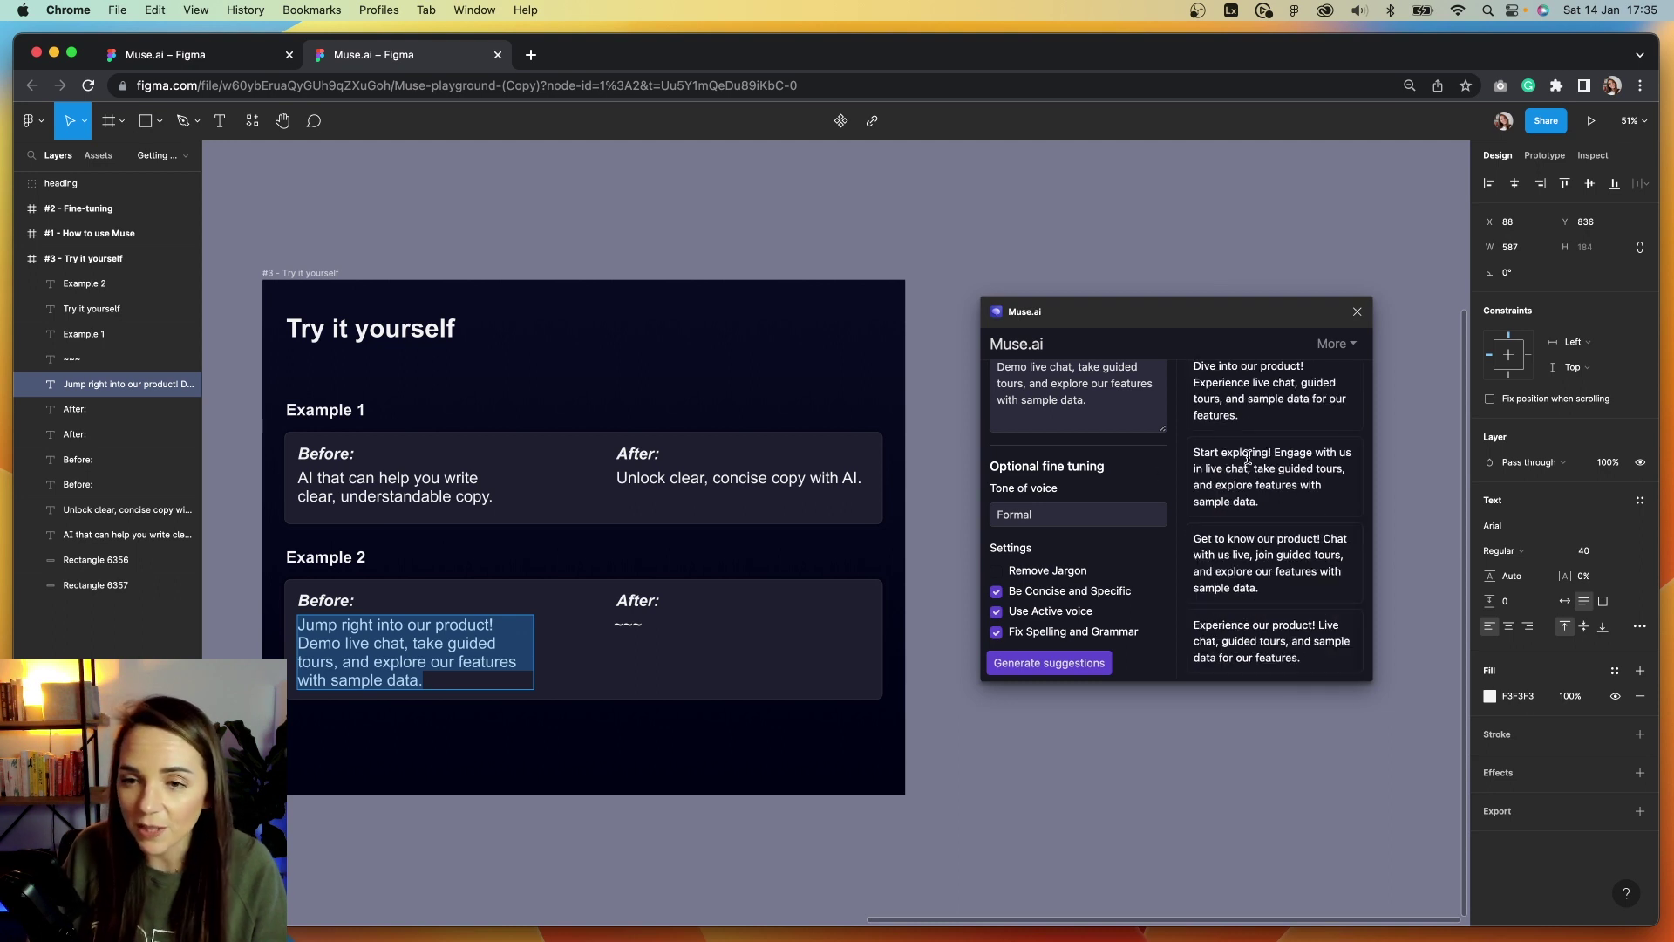
pyautogui.tripleClick(1276, 591)
pyautogui.press('super+c')
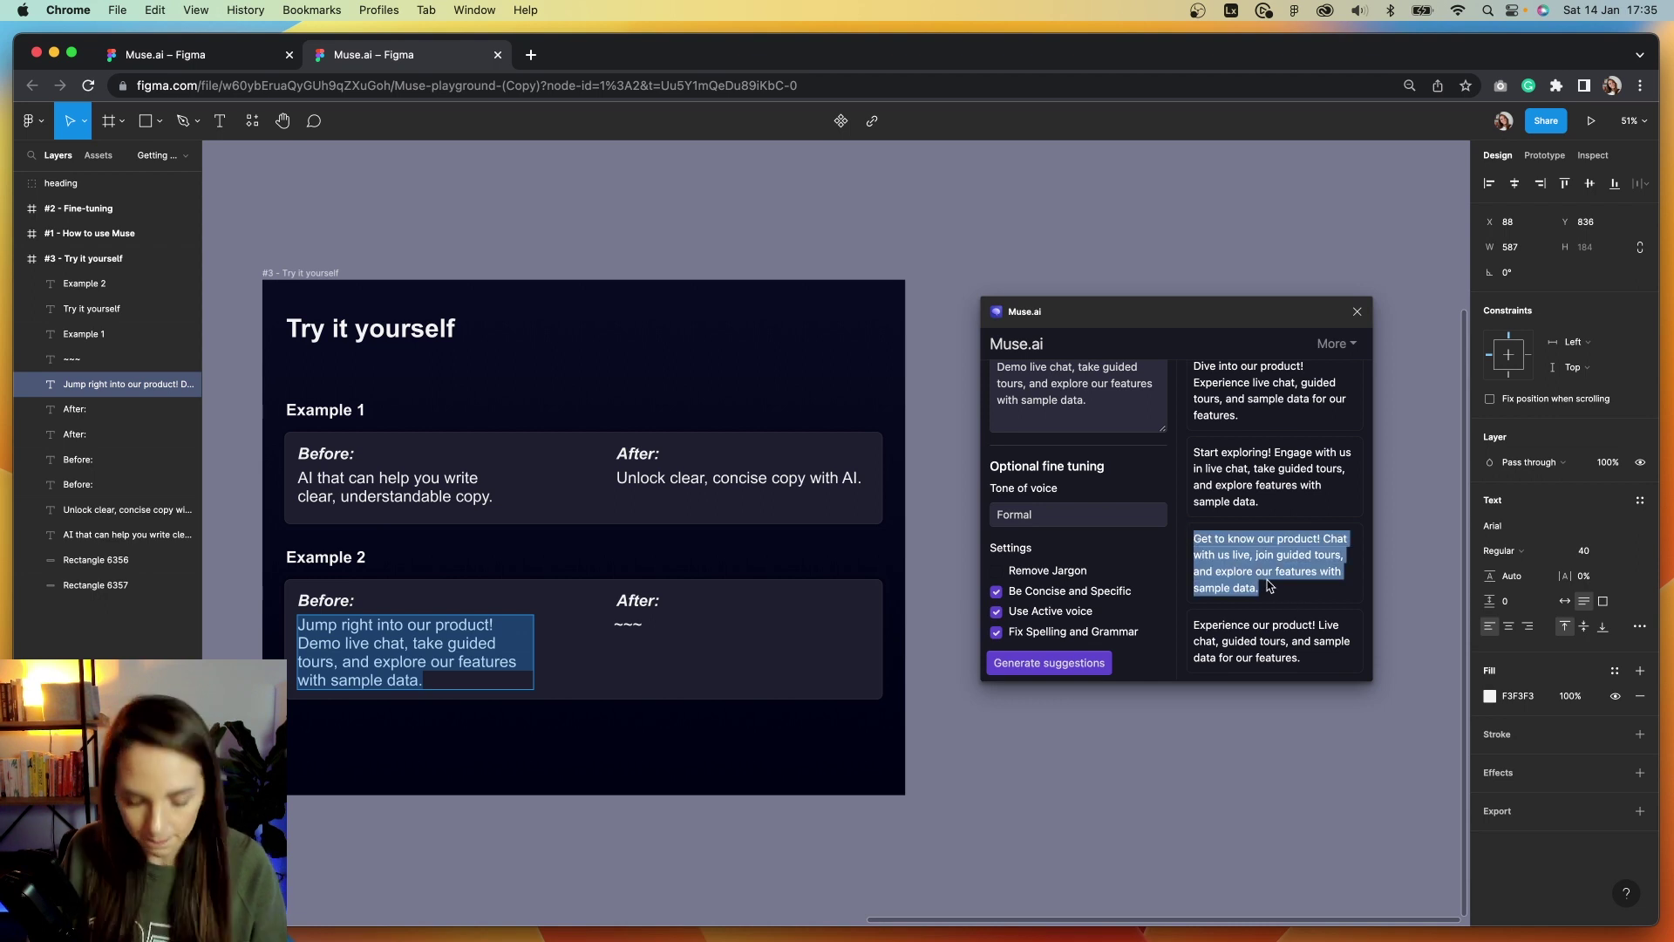
pyautogui.click(628, 624)
pyautogui.doubleClick(628, 621)
pyautogui.press('cmd+a')
pyautogui.press('super+v')
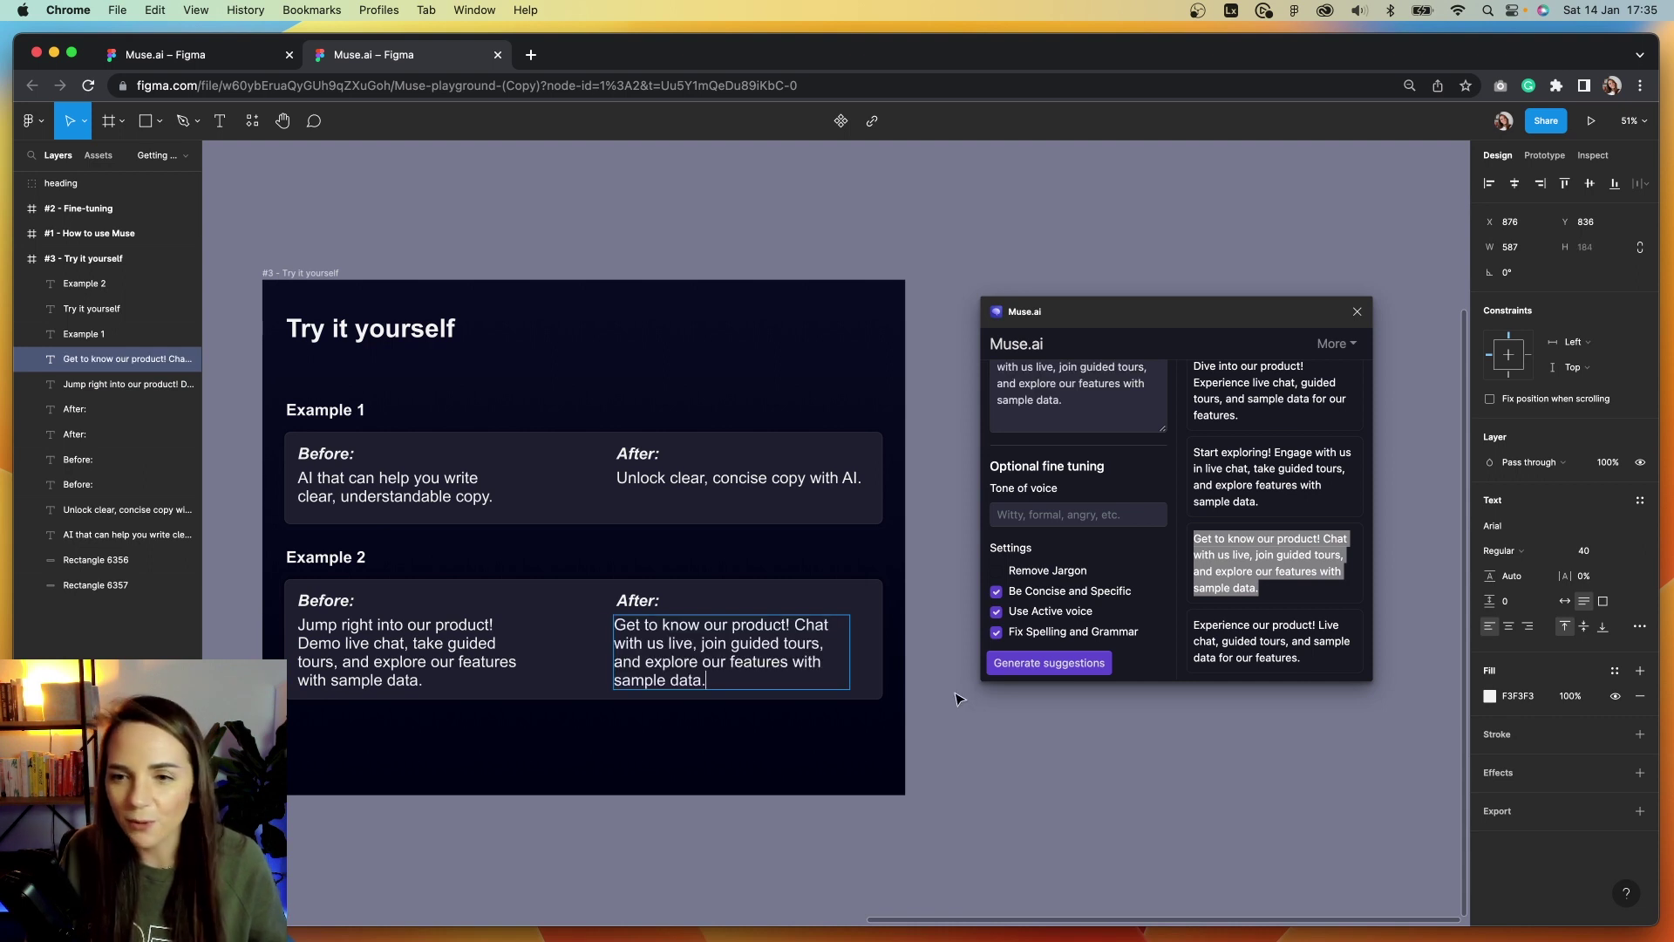
pyautogui.press('Escape')
# Move the Muse.ai panel up and to the right, and clear the canvas selection.
pyautogui.hscroll(-3, 957, 695)
pyautogui.moveTo(1242, 296); pyautogui.dragTo(1335, 247)
pyautogui.hscroll(-4, 723, 638)
pyautogui.scroll(-2, 722, 639)
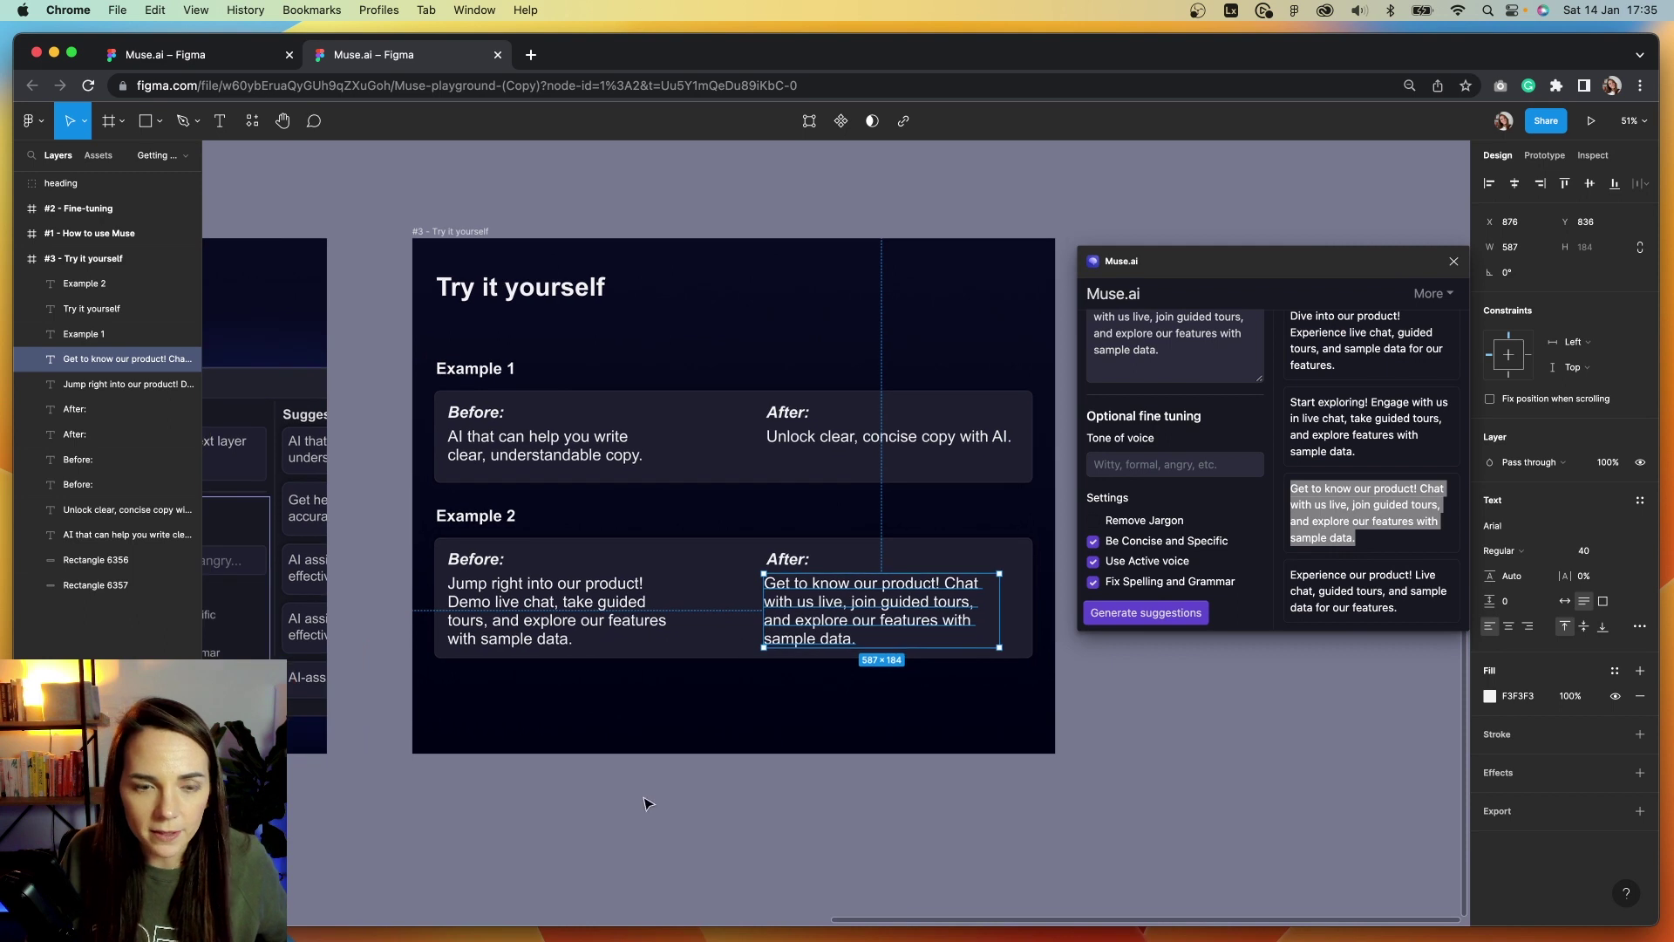
pyautogui.click(645, 802)
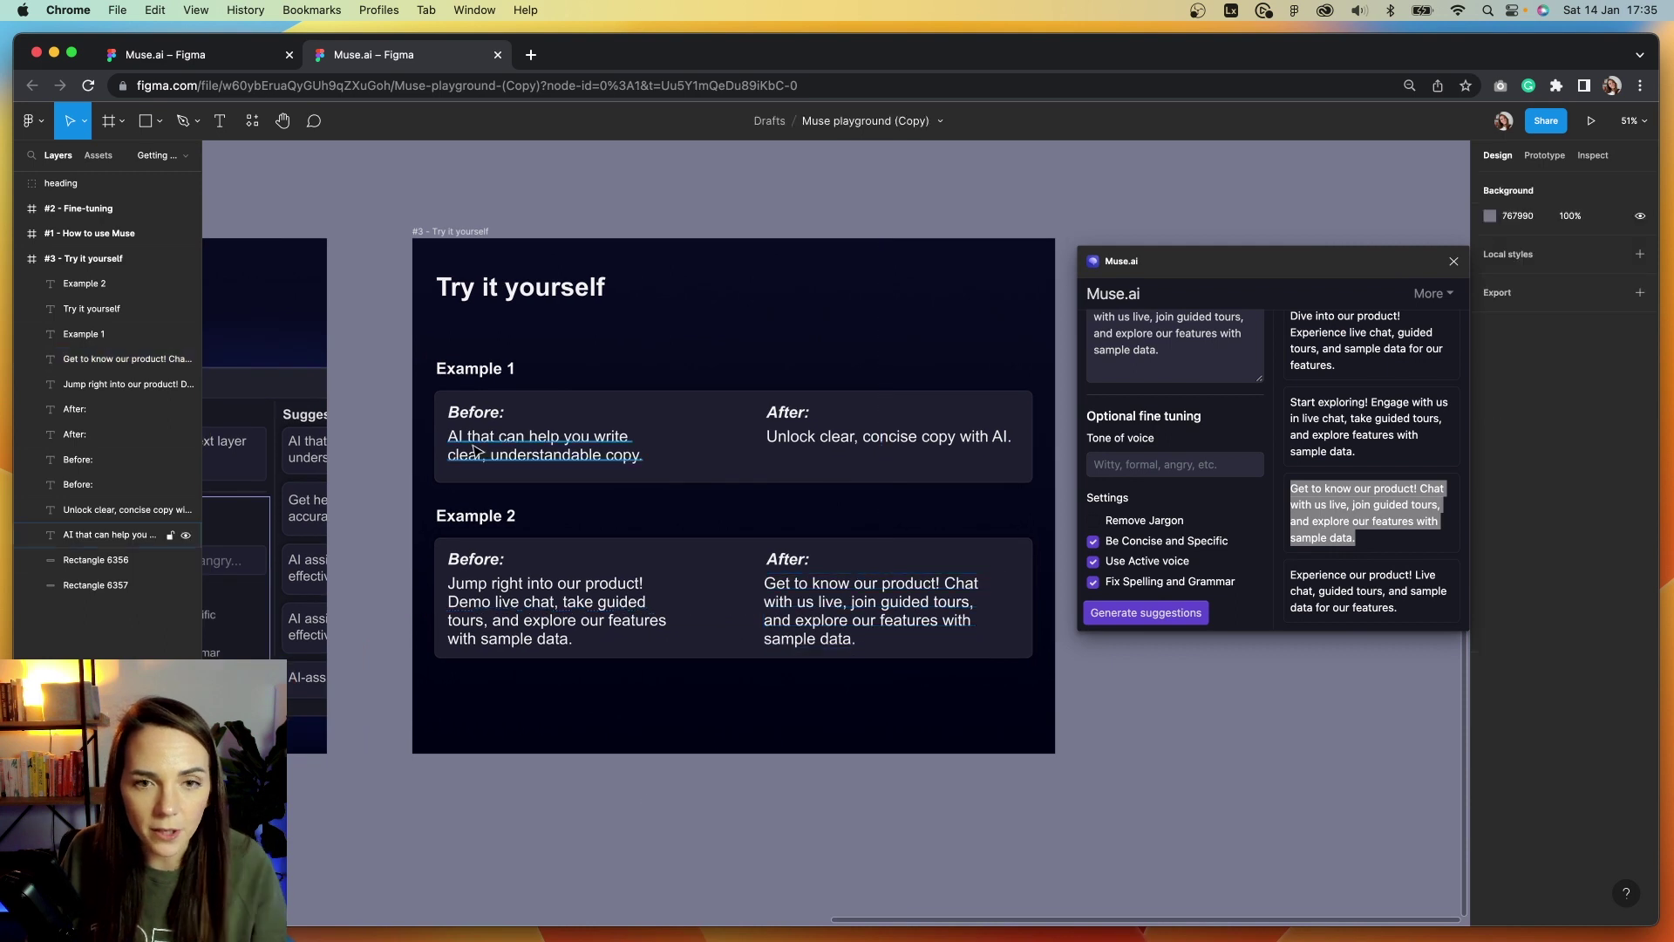
pyautogui.click(811, 462)
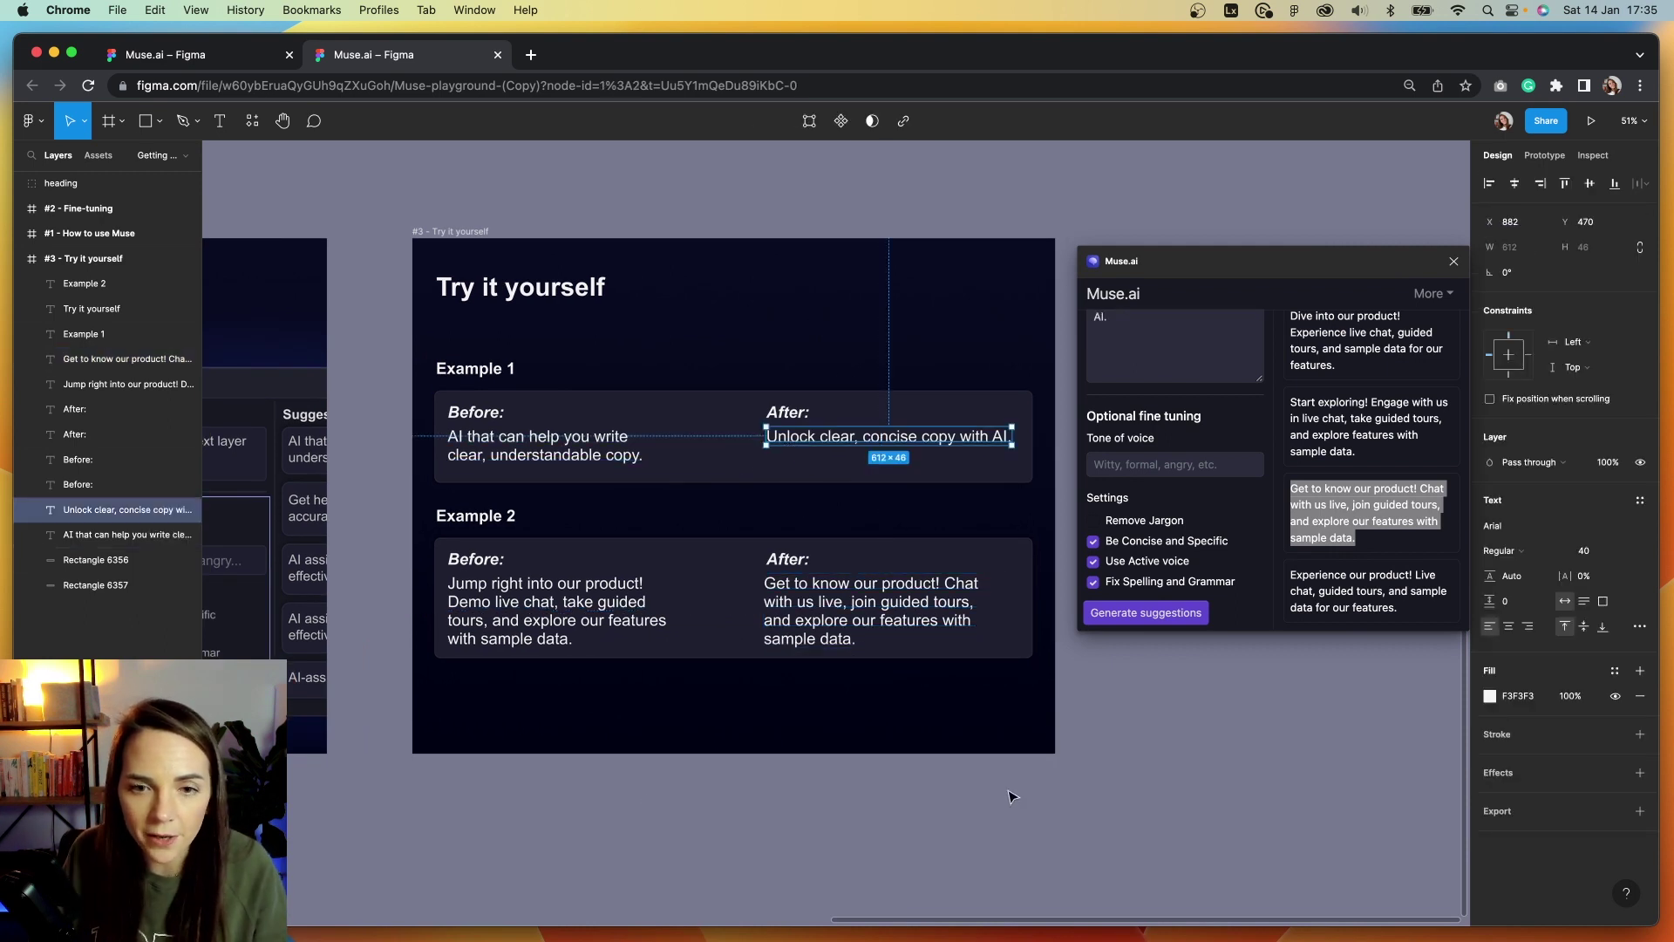
pyautogui.click(863, 628)
pyautogui.click(942, 510)
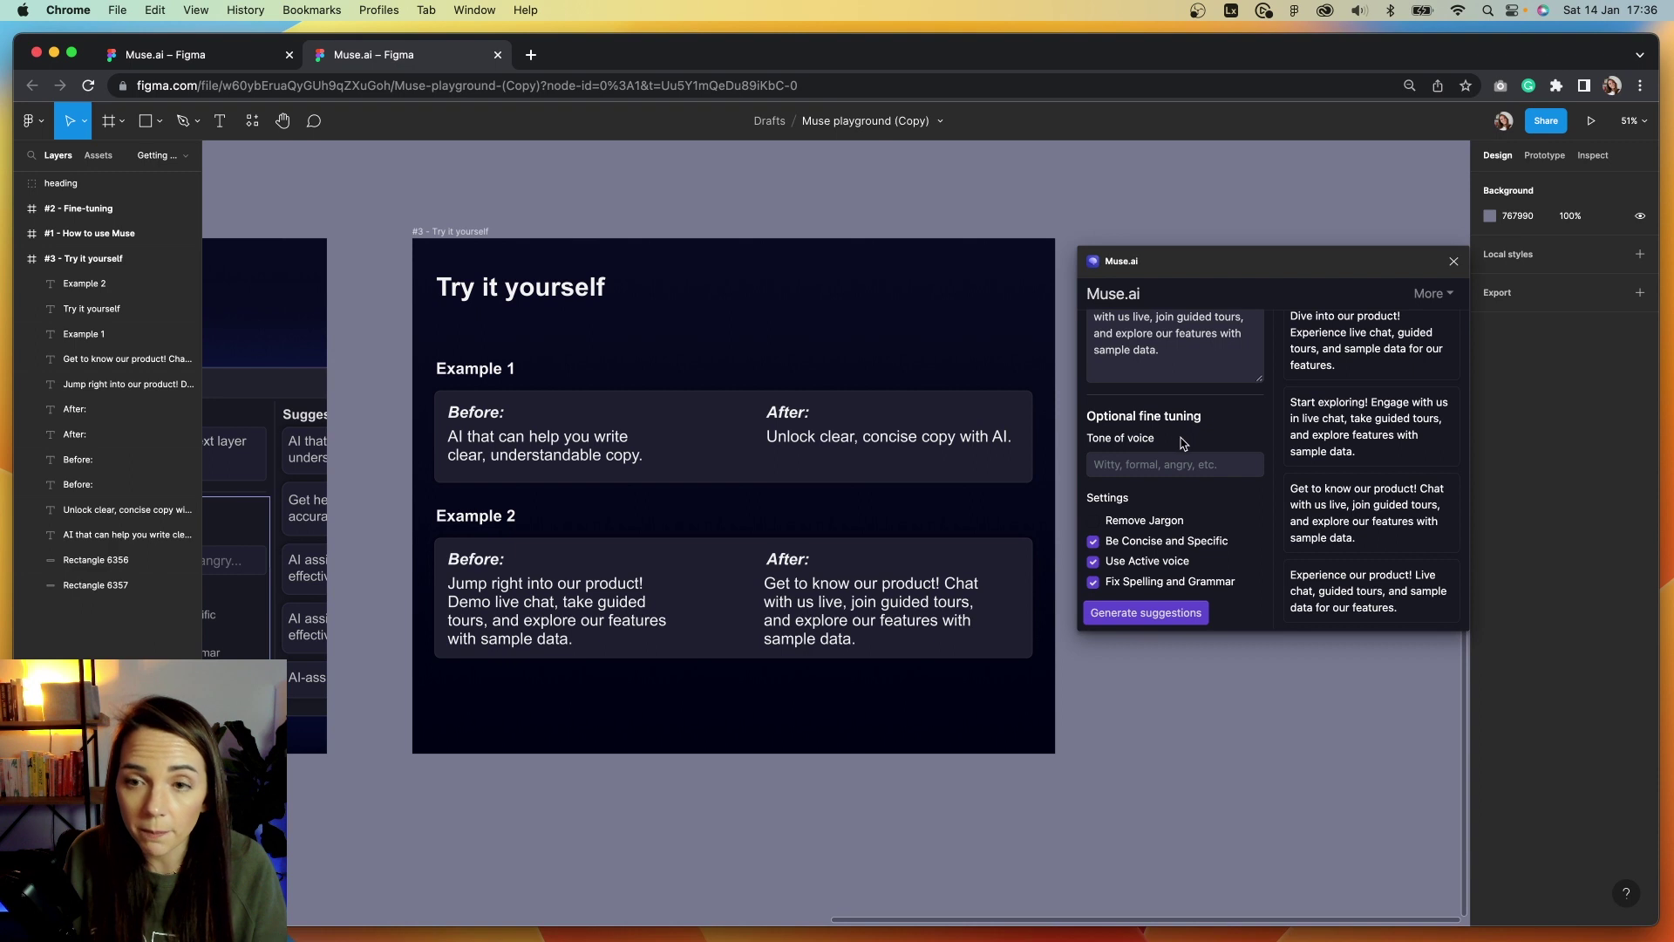
# Turn on the Remove Jargon setting in Muse.ai's Settings.
pyautogui.moveTo(1165, 442); pyautogui.dragTo(1086, 416)
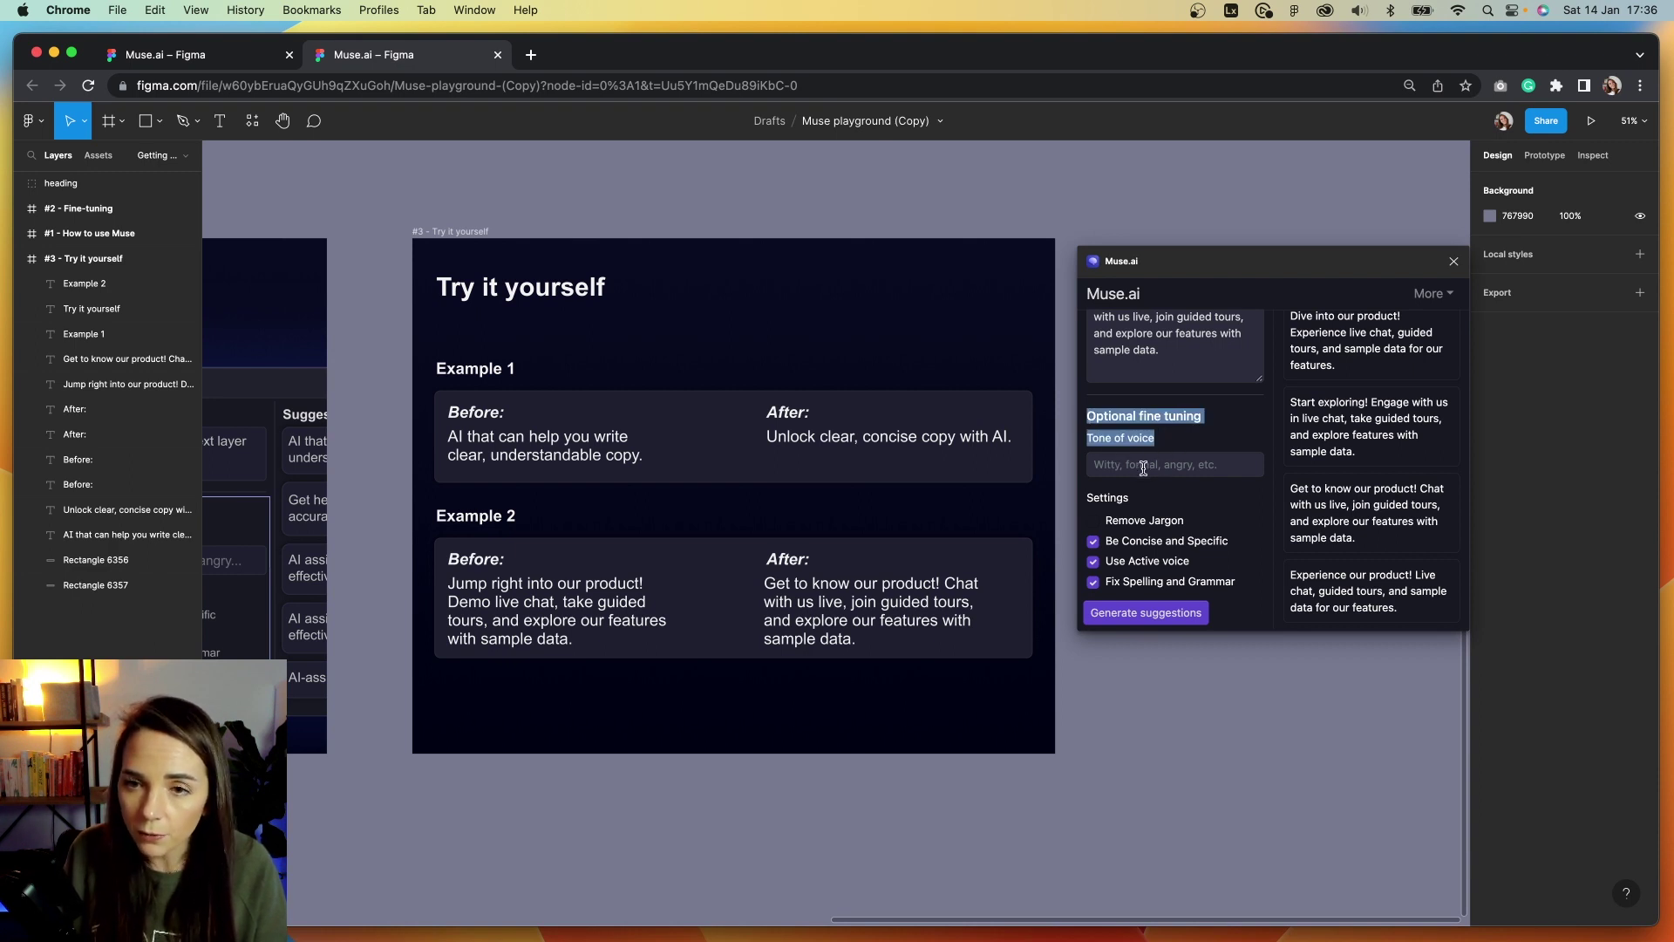
pyautogui.moveTo(1180, 443); pyautogui.dragTo(1089, 431)
pyautogui.click(1094, 542)
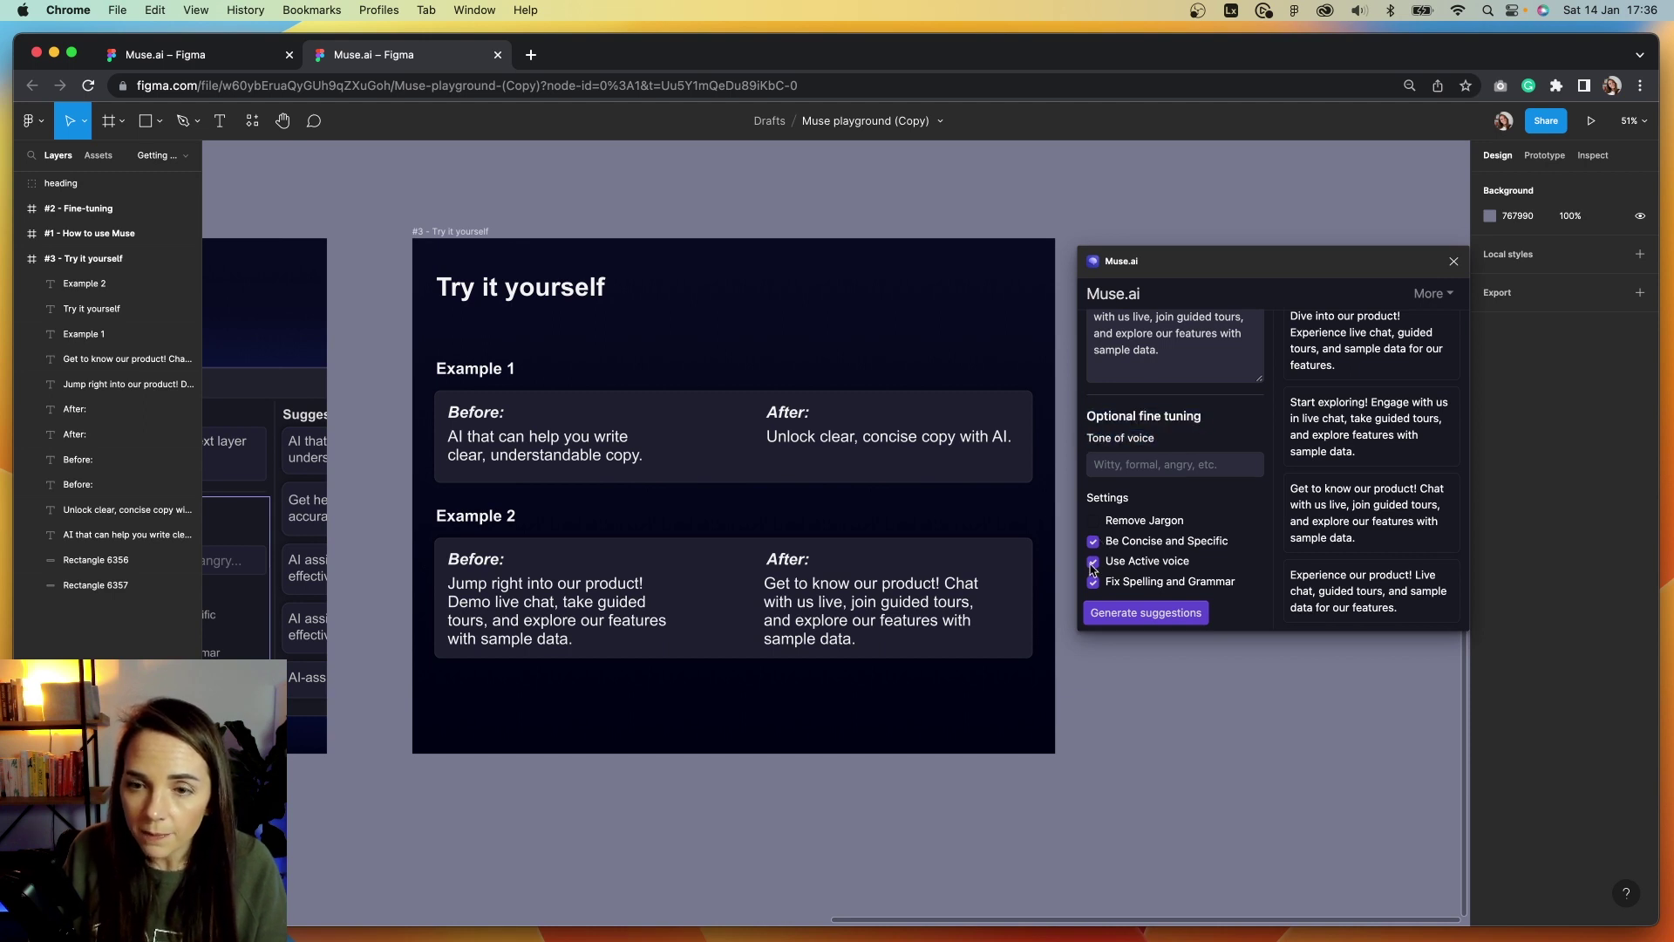
pyautogui.click(1094, 521)
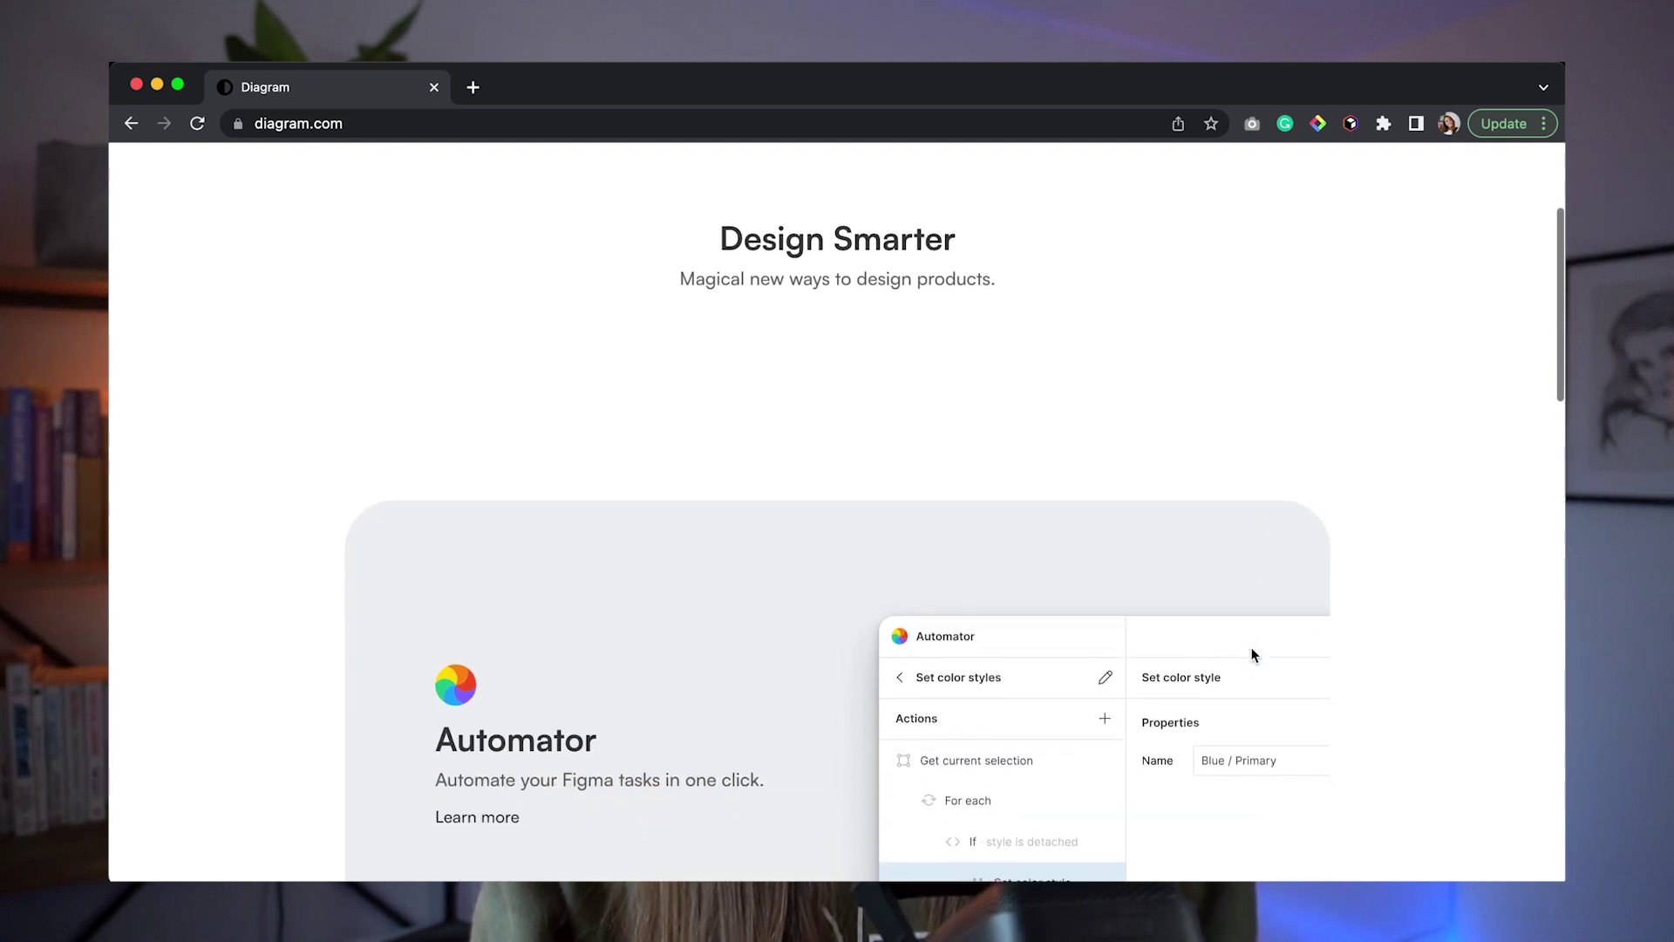
pyautogui.scroll(-5, 1253, 653)
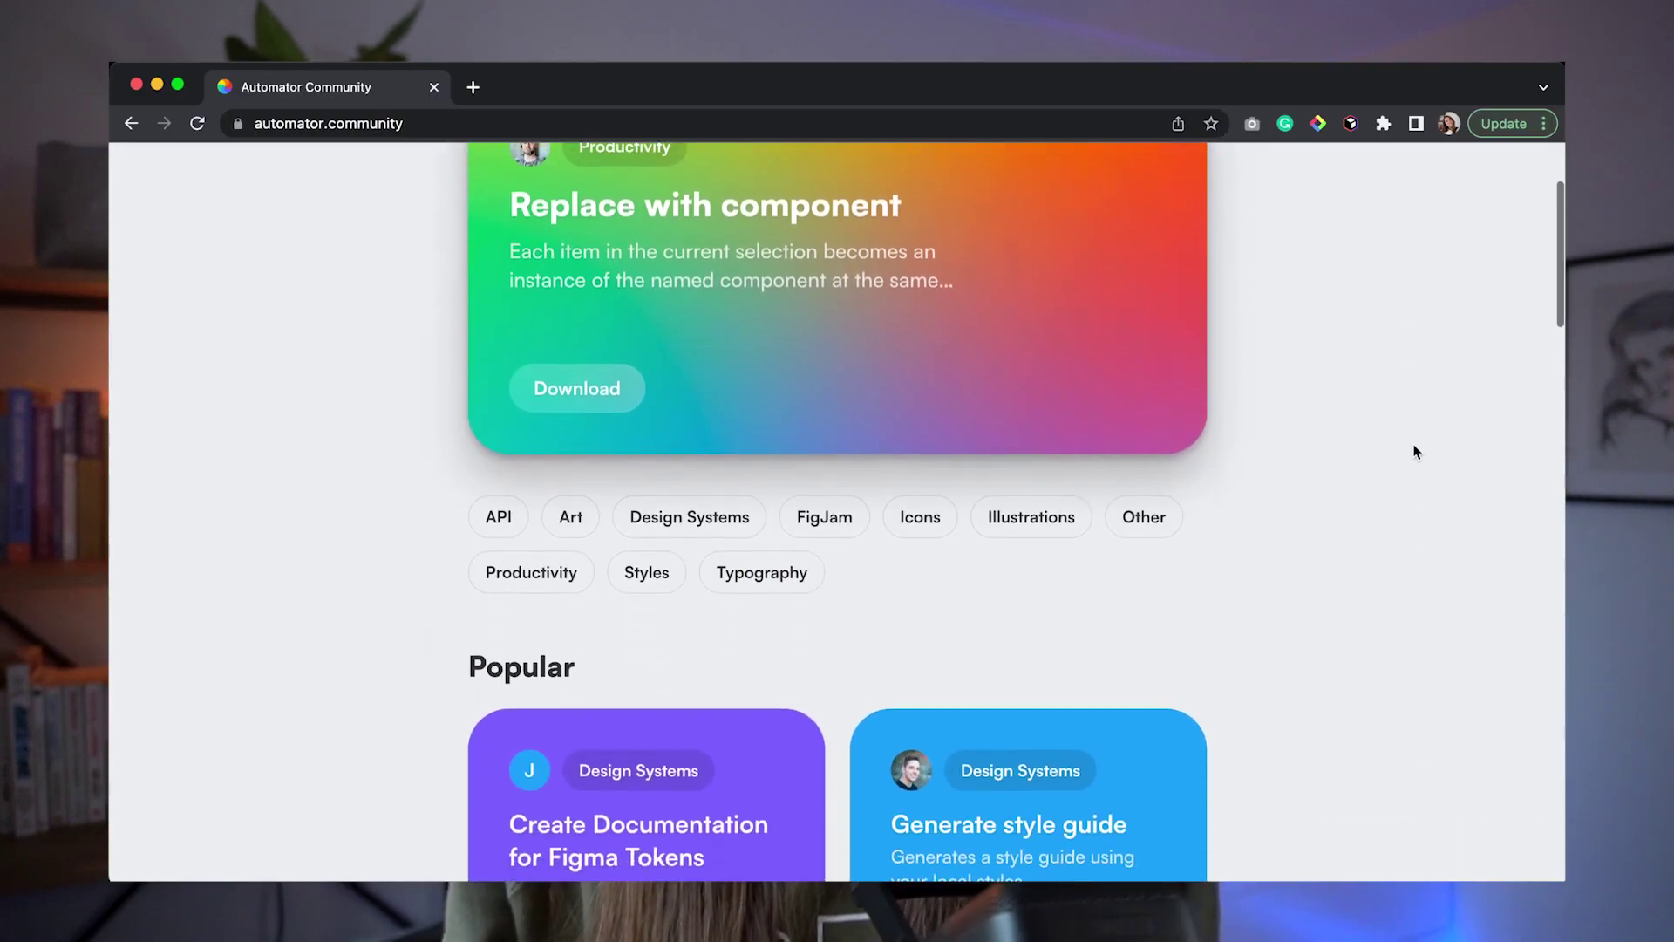
# Scroll through automator.community's popular automations, such as Light ↔ Dark Mode and Generate style guide.
pyautogui.scroll(-3, 1414, 451)
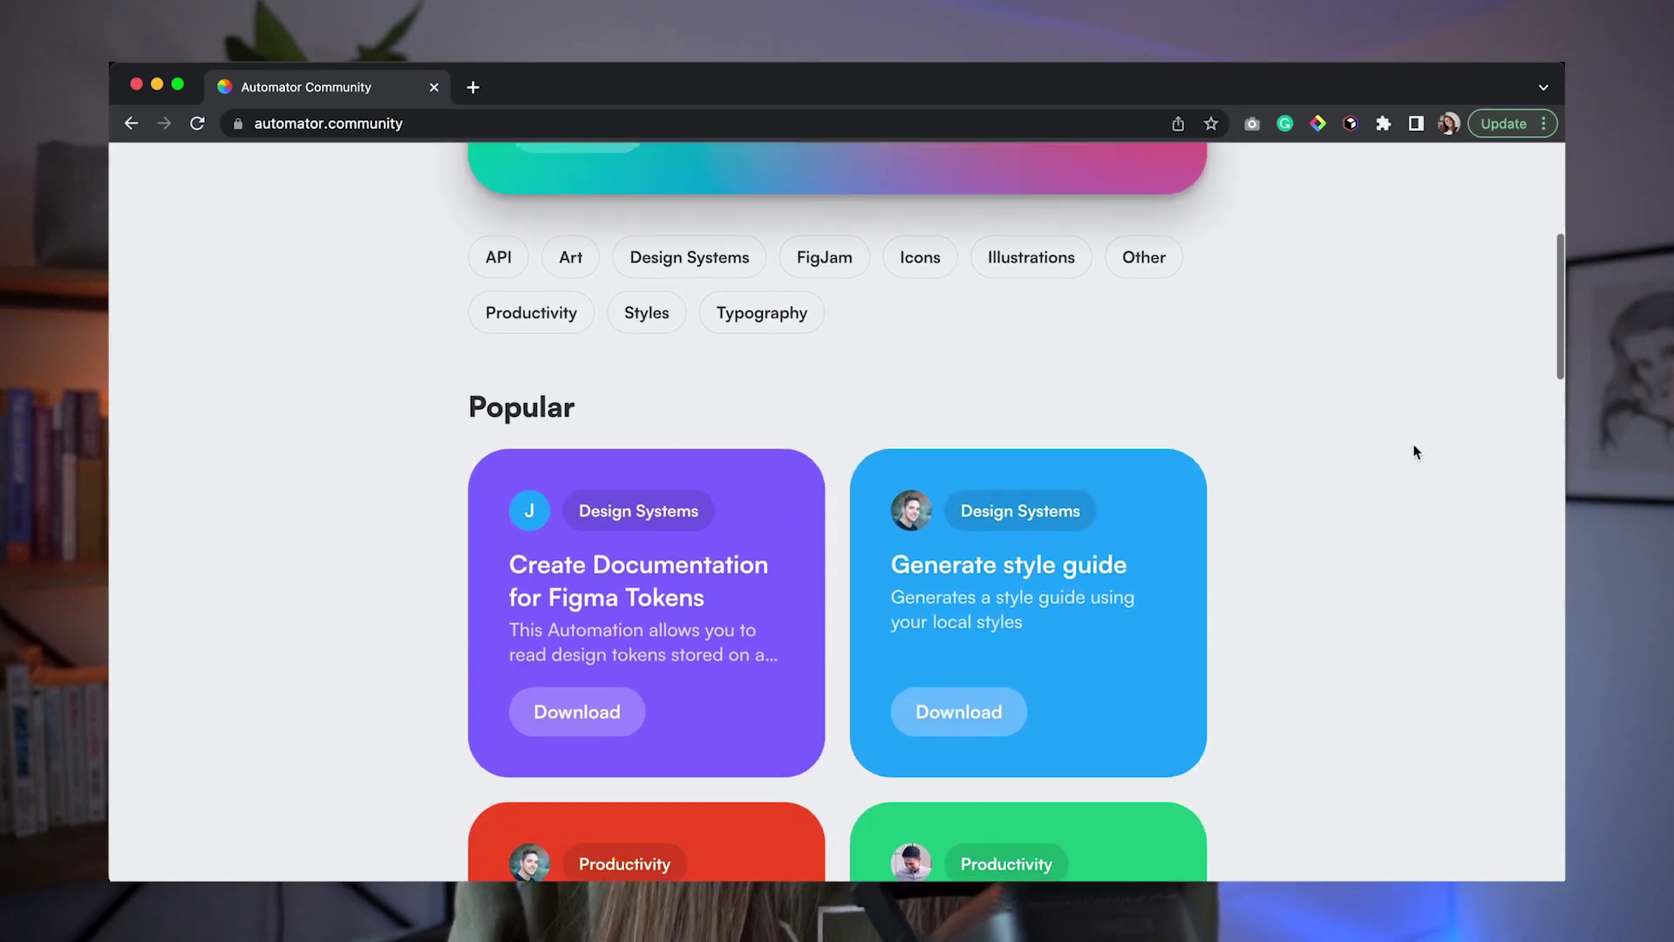
pyautogui.scroll(-5, 1415, 451)
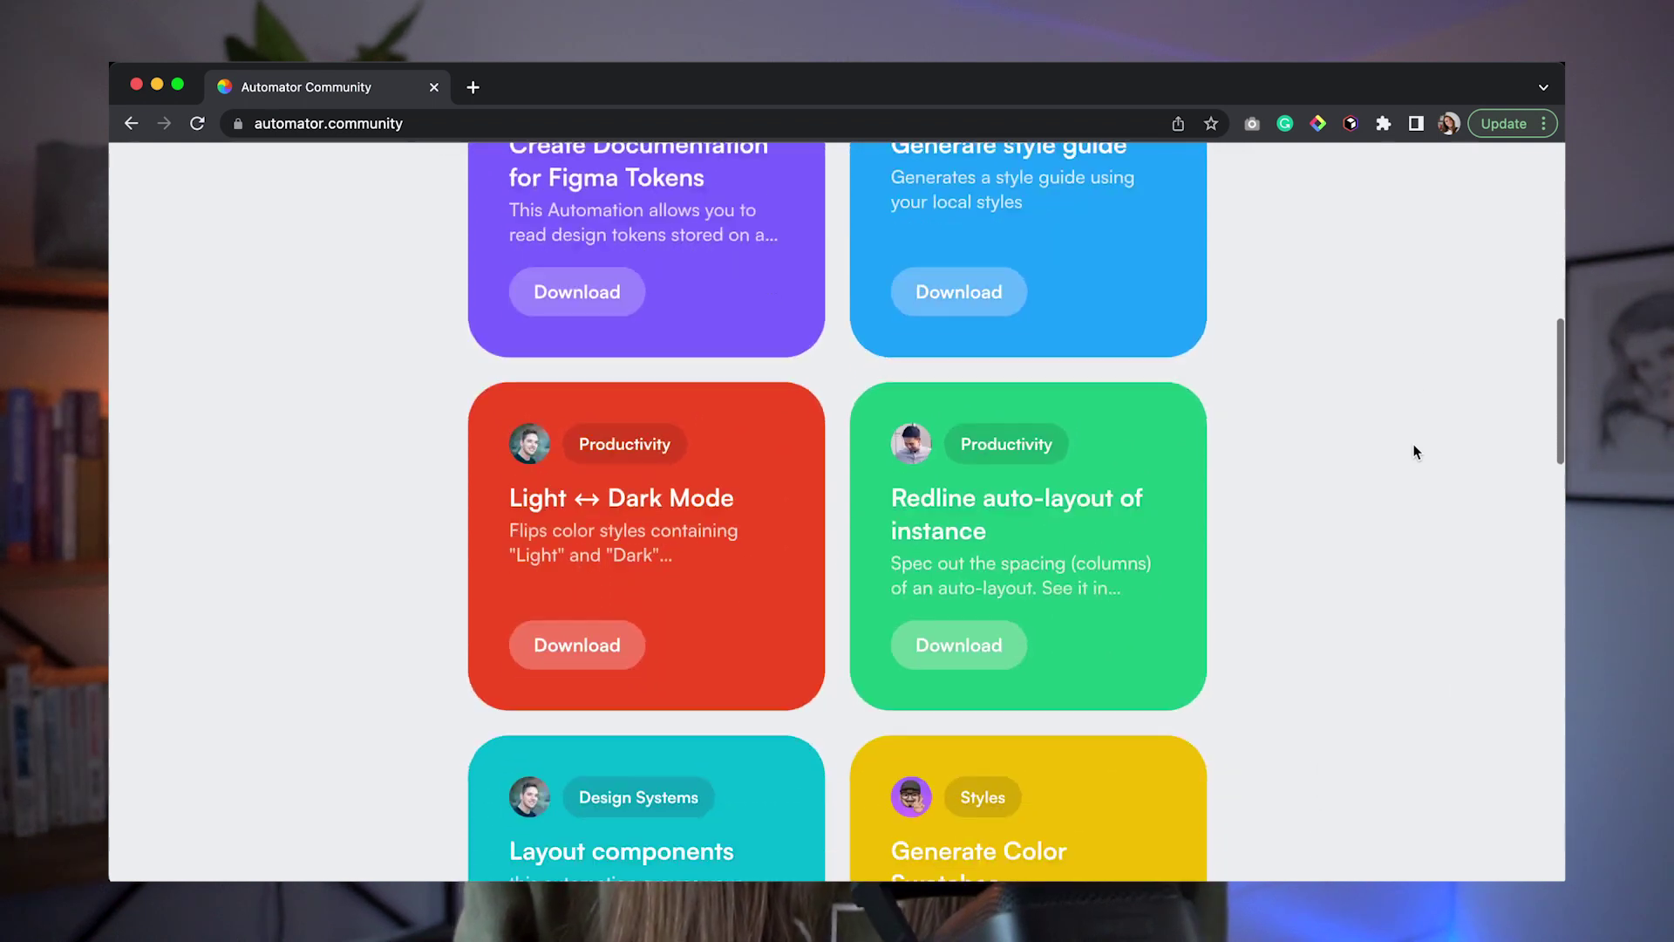
pyautogui.scroll(-5, 1415, 451)
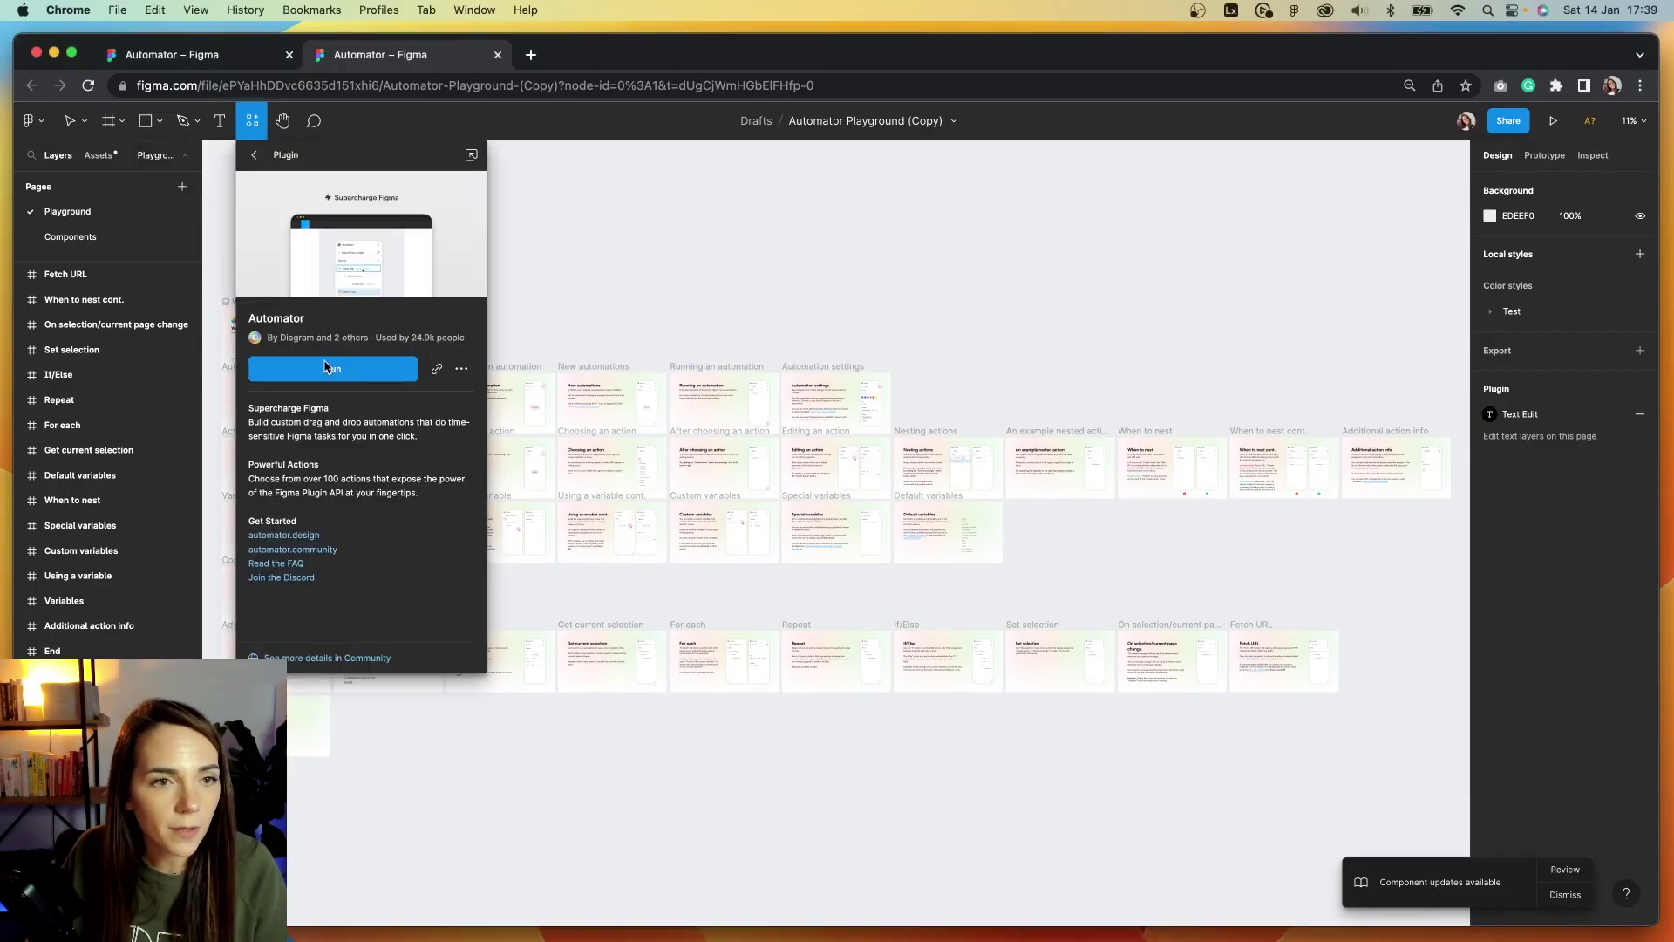
# Launch the Automator plugin and move its panel further left.
pyautogui.click(345, 370)
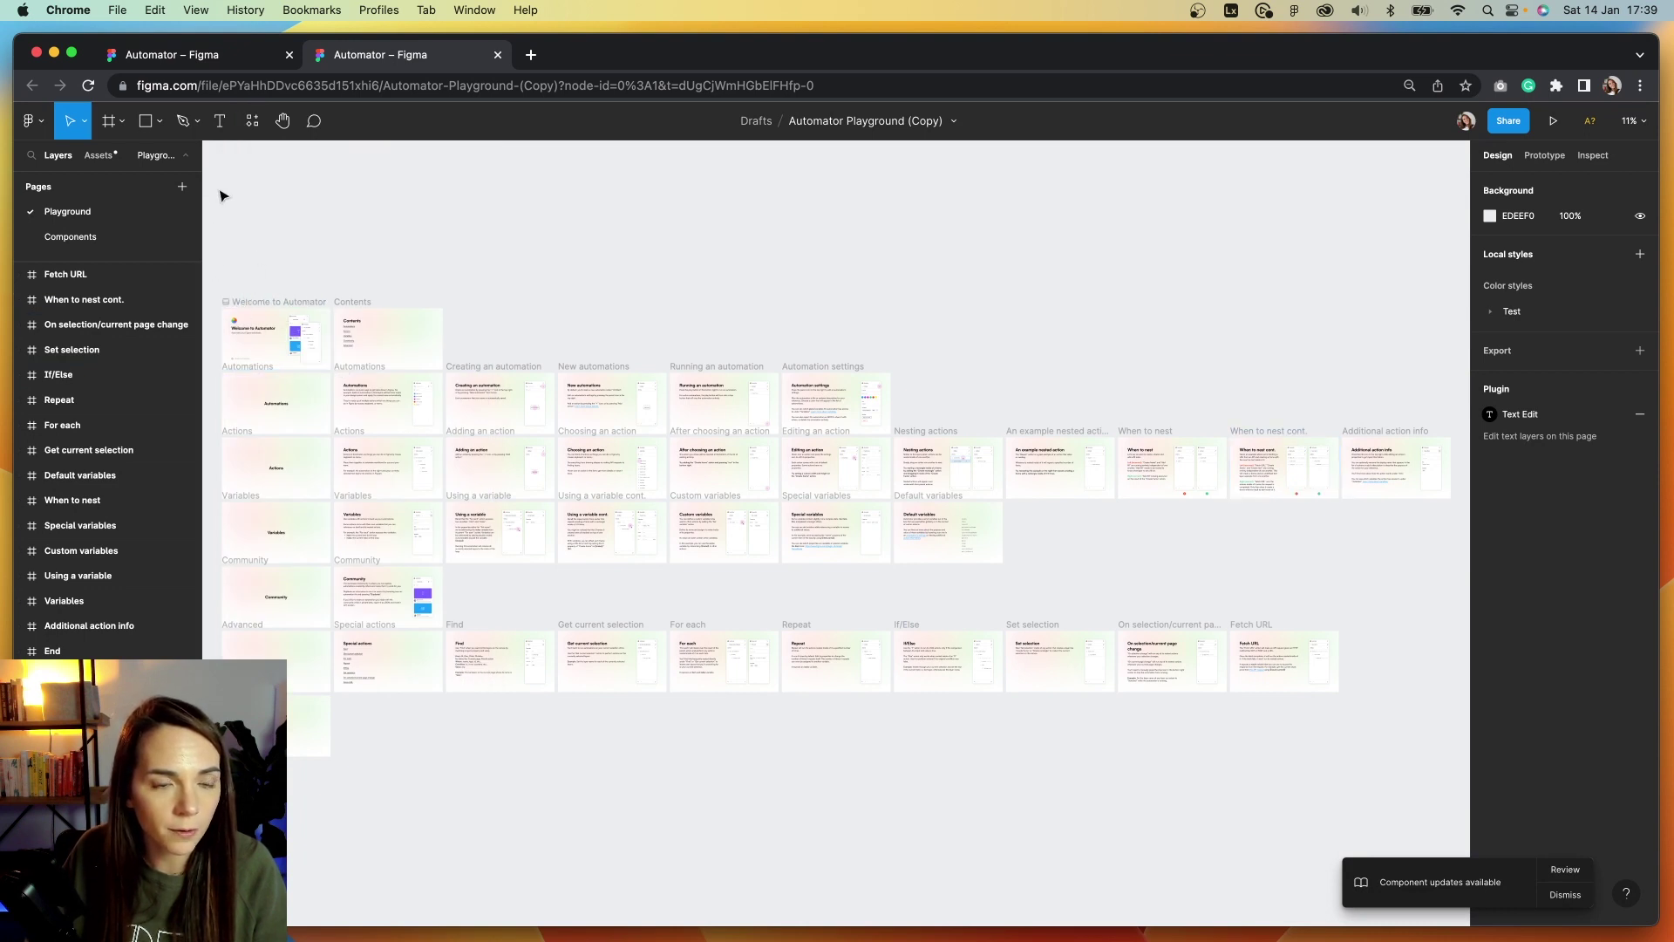
pyautogui.press('super+alt+p')
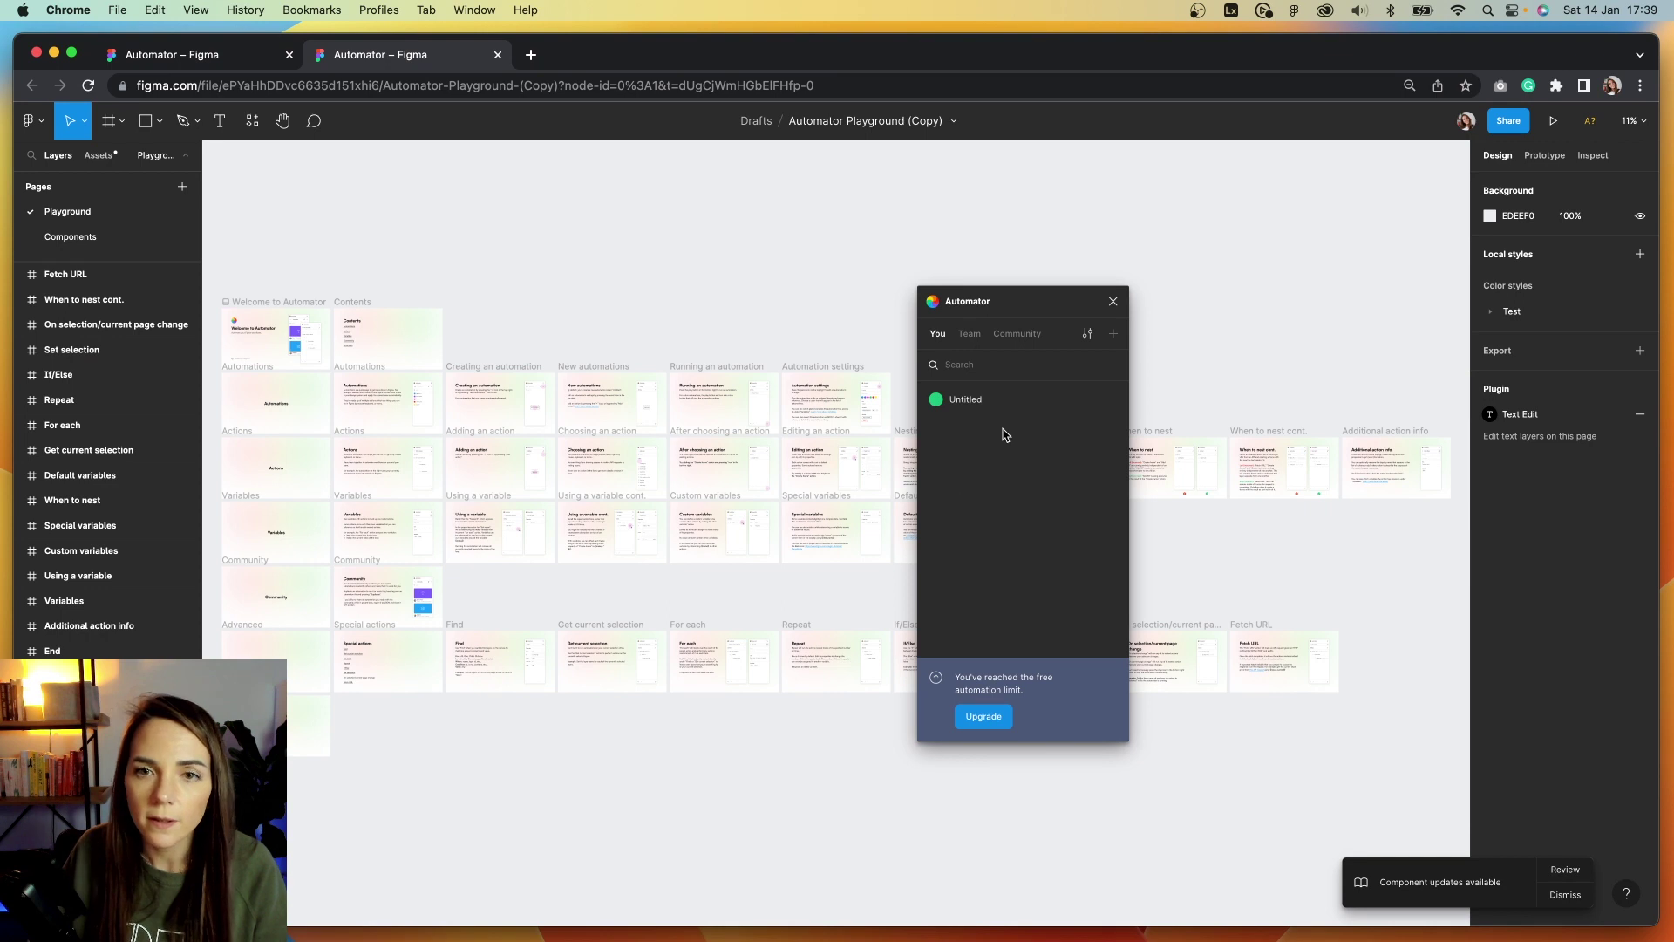
pyautogui.moveTo(1009, 310); pyautogui.dragTo(810, 322)
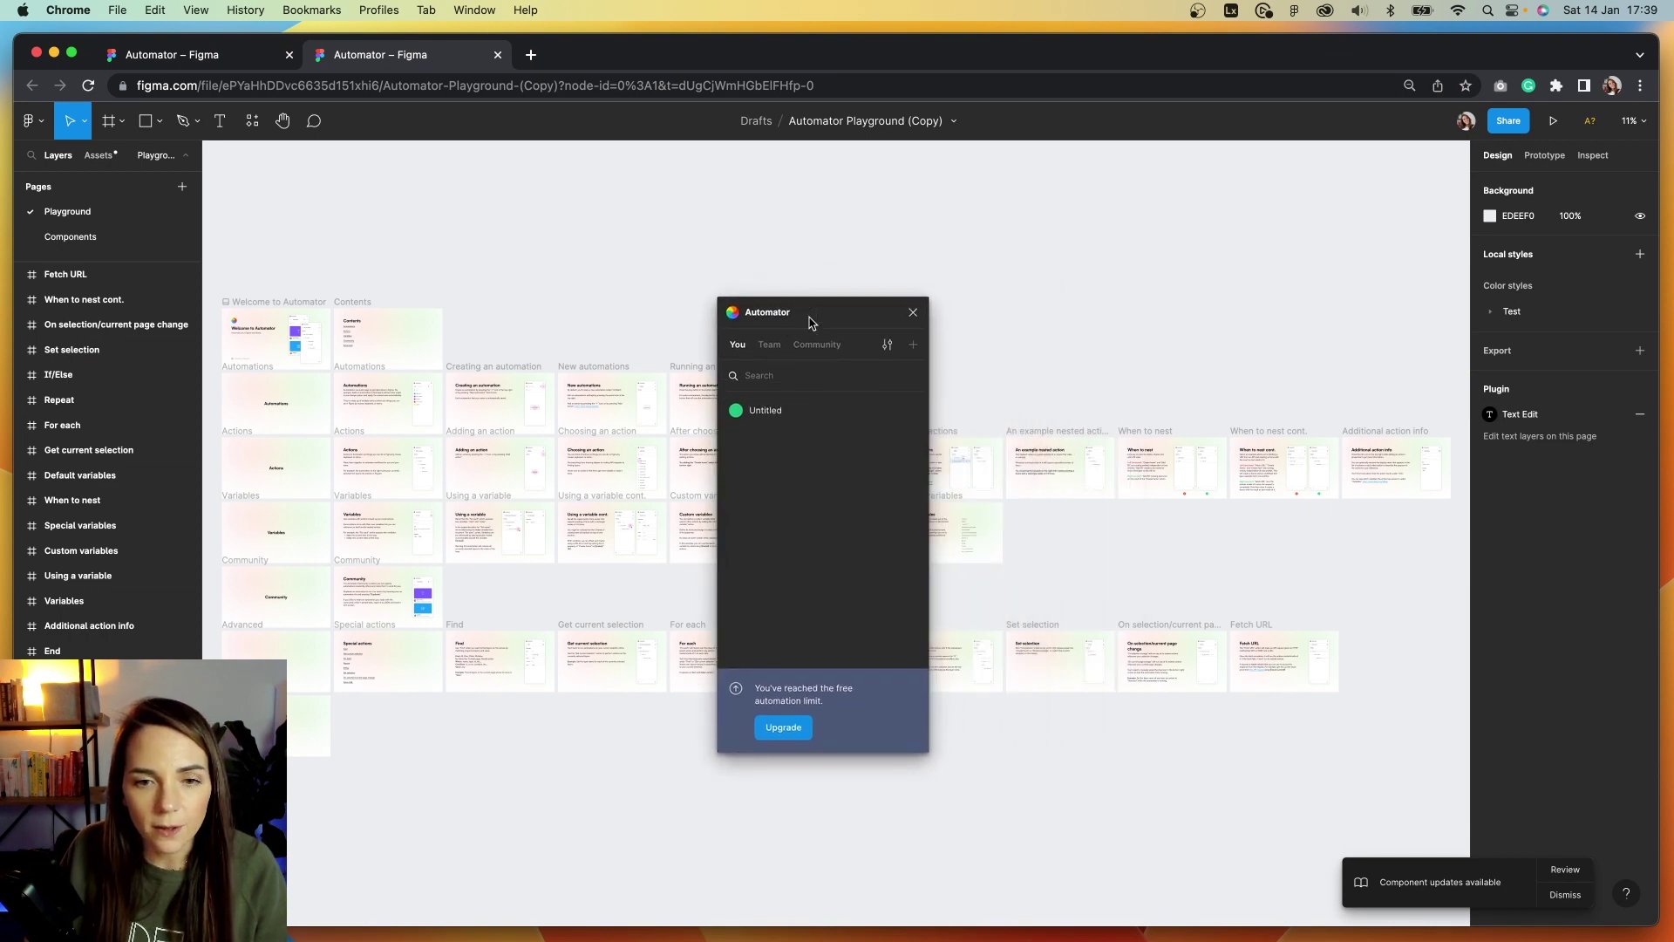
# Browse the Team and Community automation sections, then return to your own automations.
pyautogui.click(770, 350)
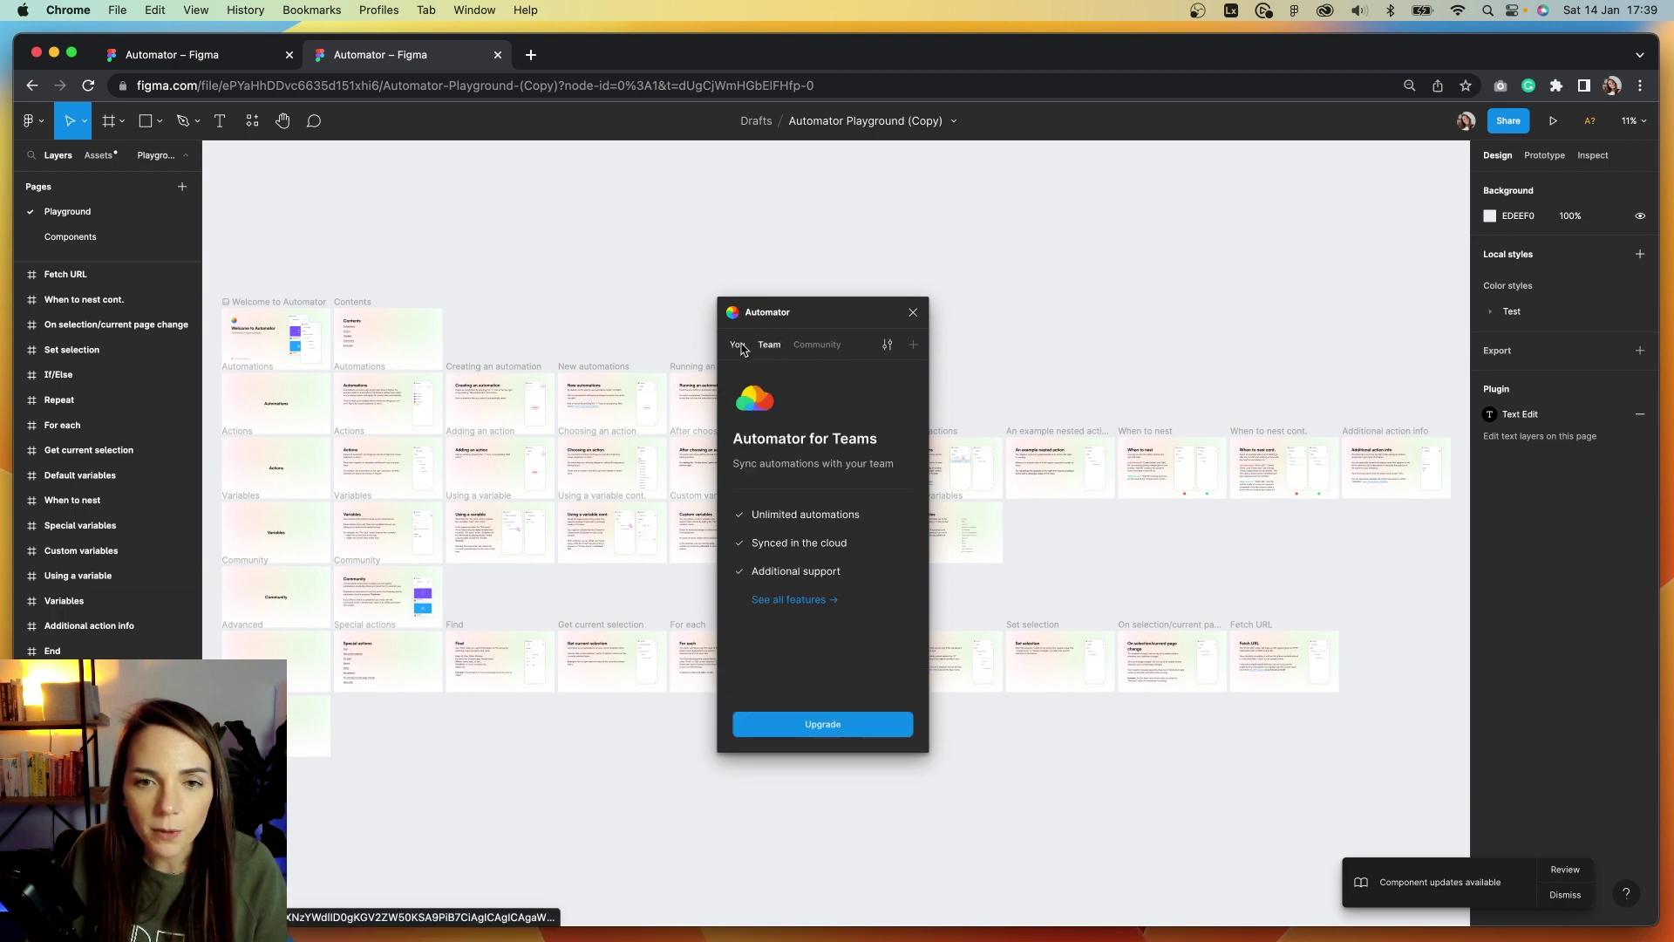
pyautogui.click(820, 347)
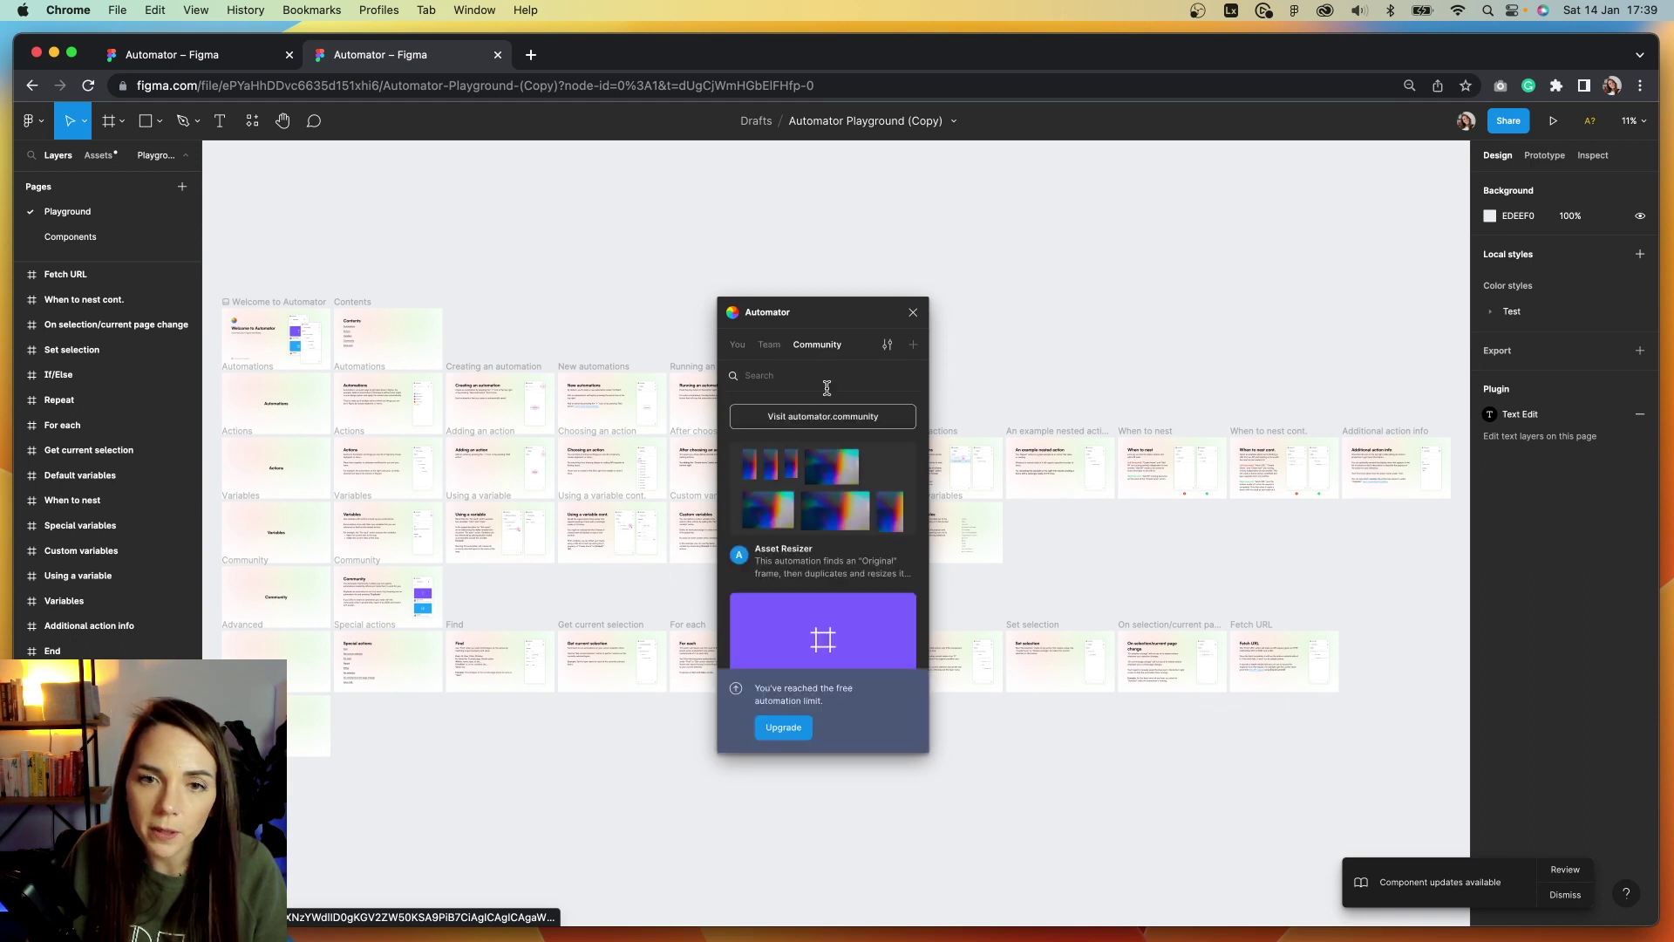
pyautogui.click(737, 349)
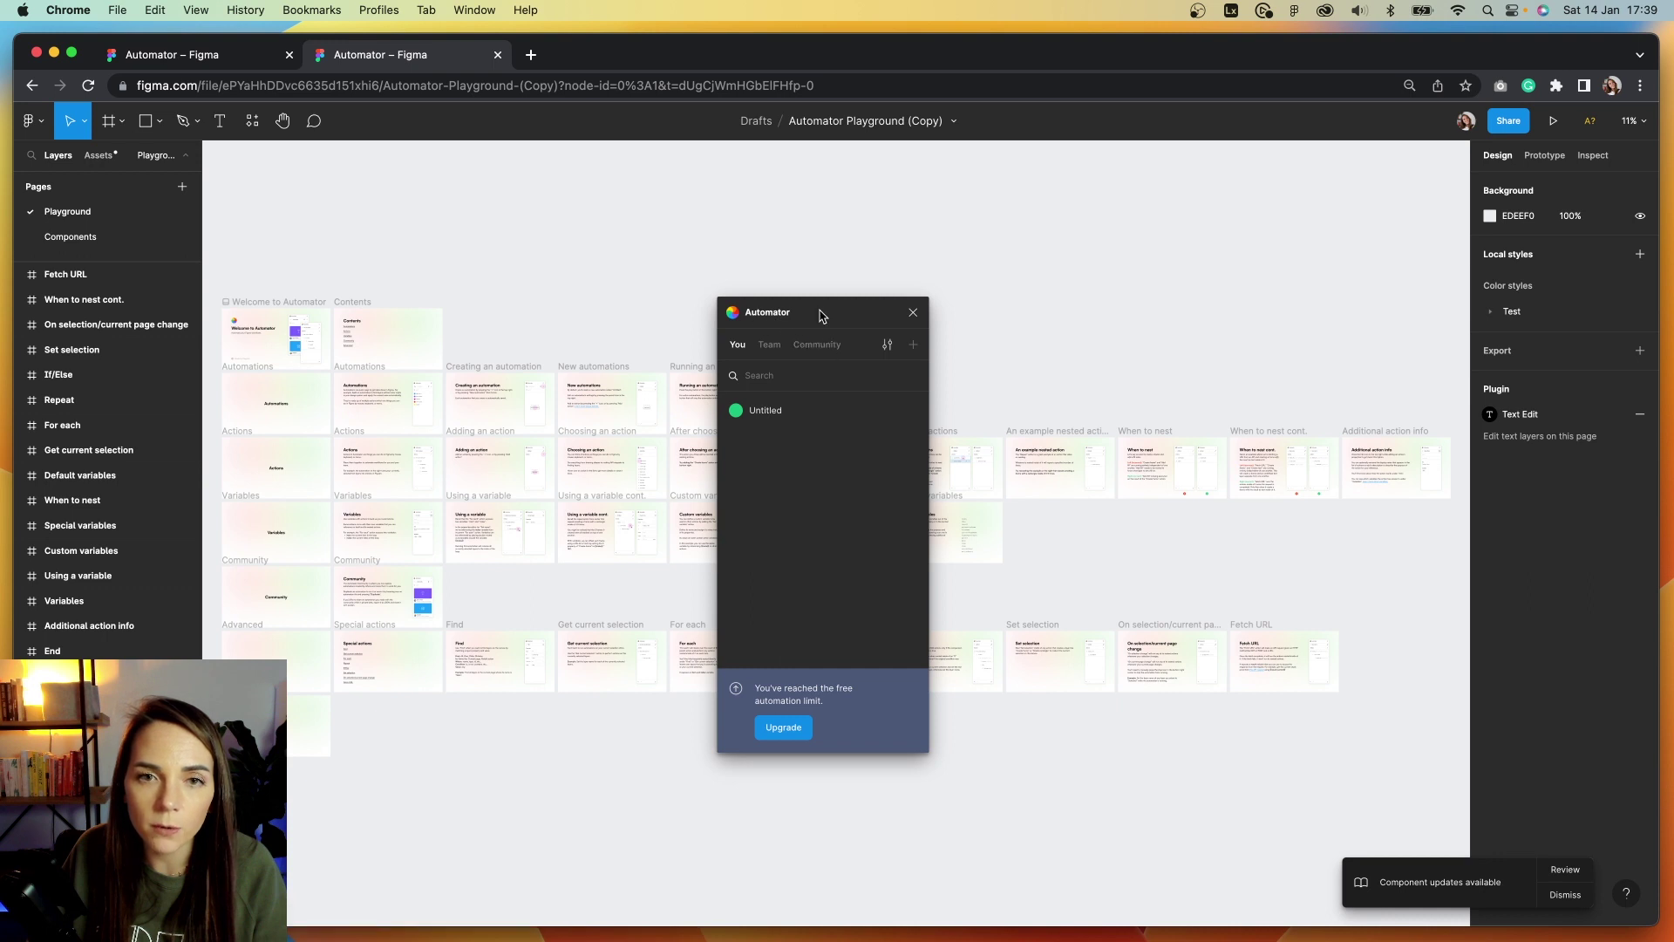
pyautogui.moveTo(803, 415)
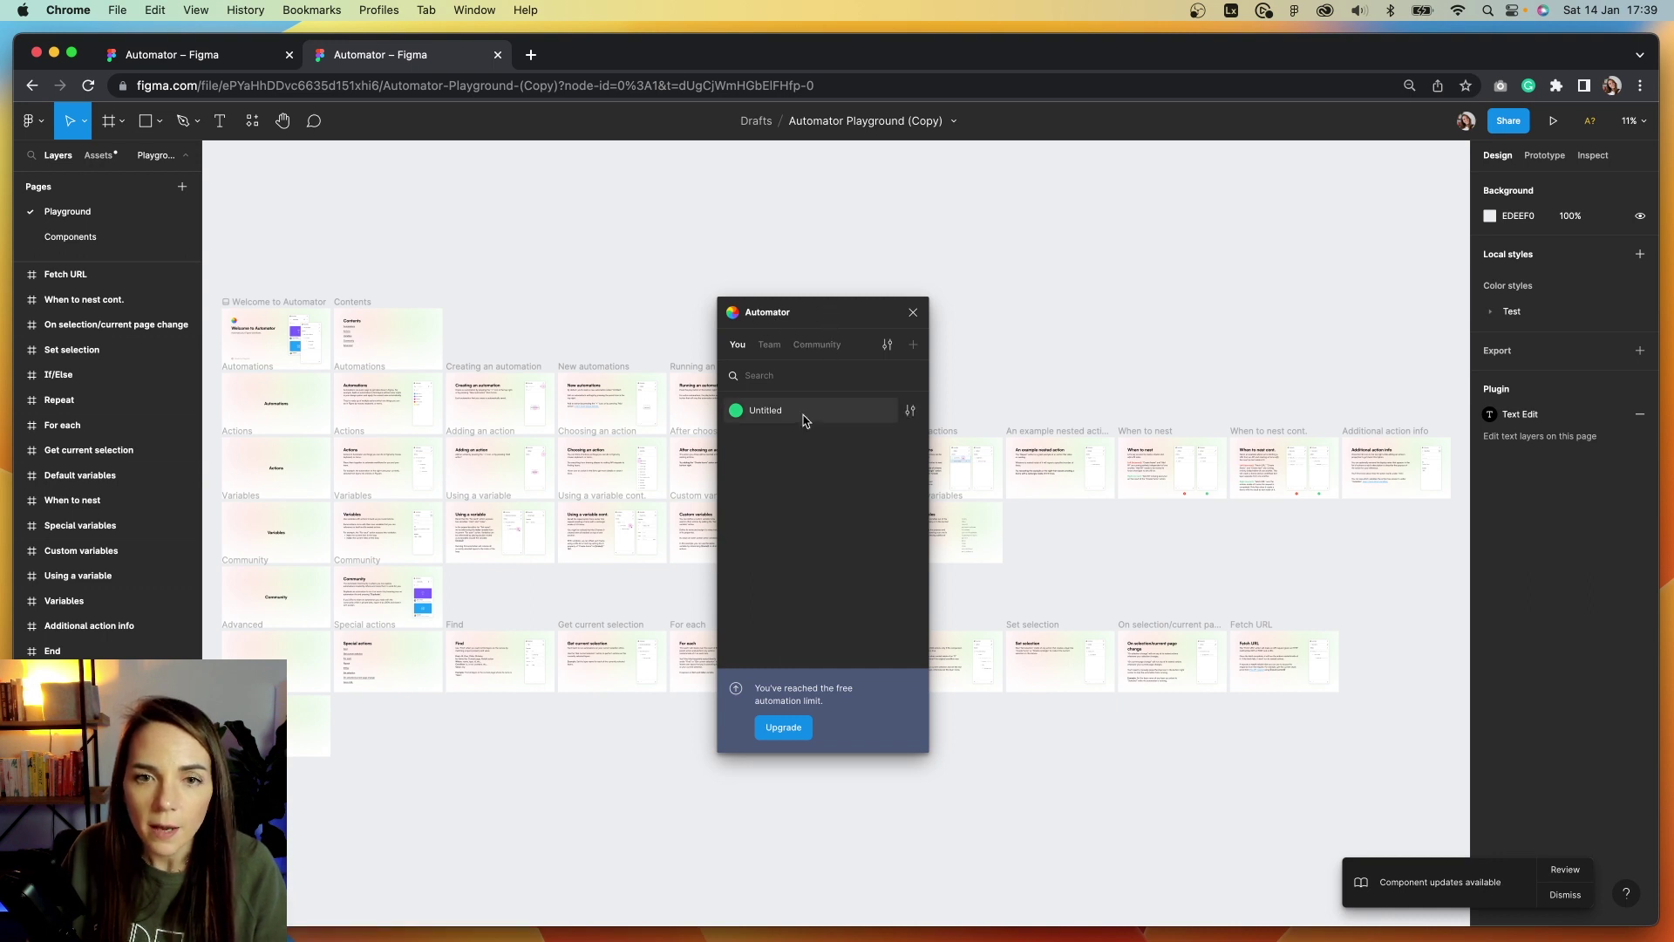
# Add a Create frame action sized 1300×800 to the Untitled automation.
pyautogui.click(911, 412)
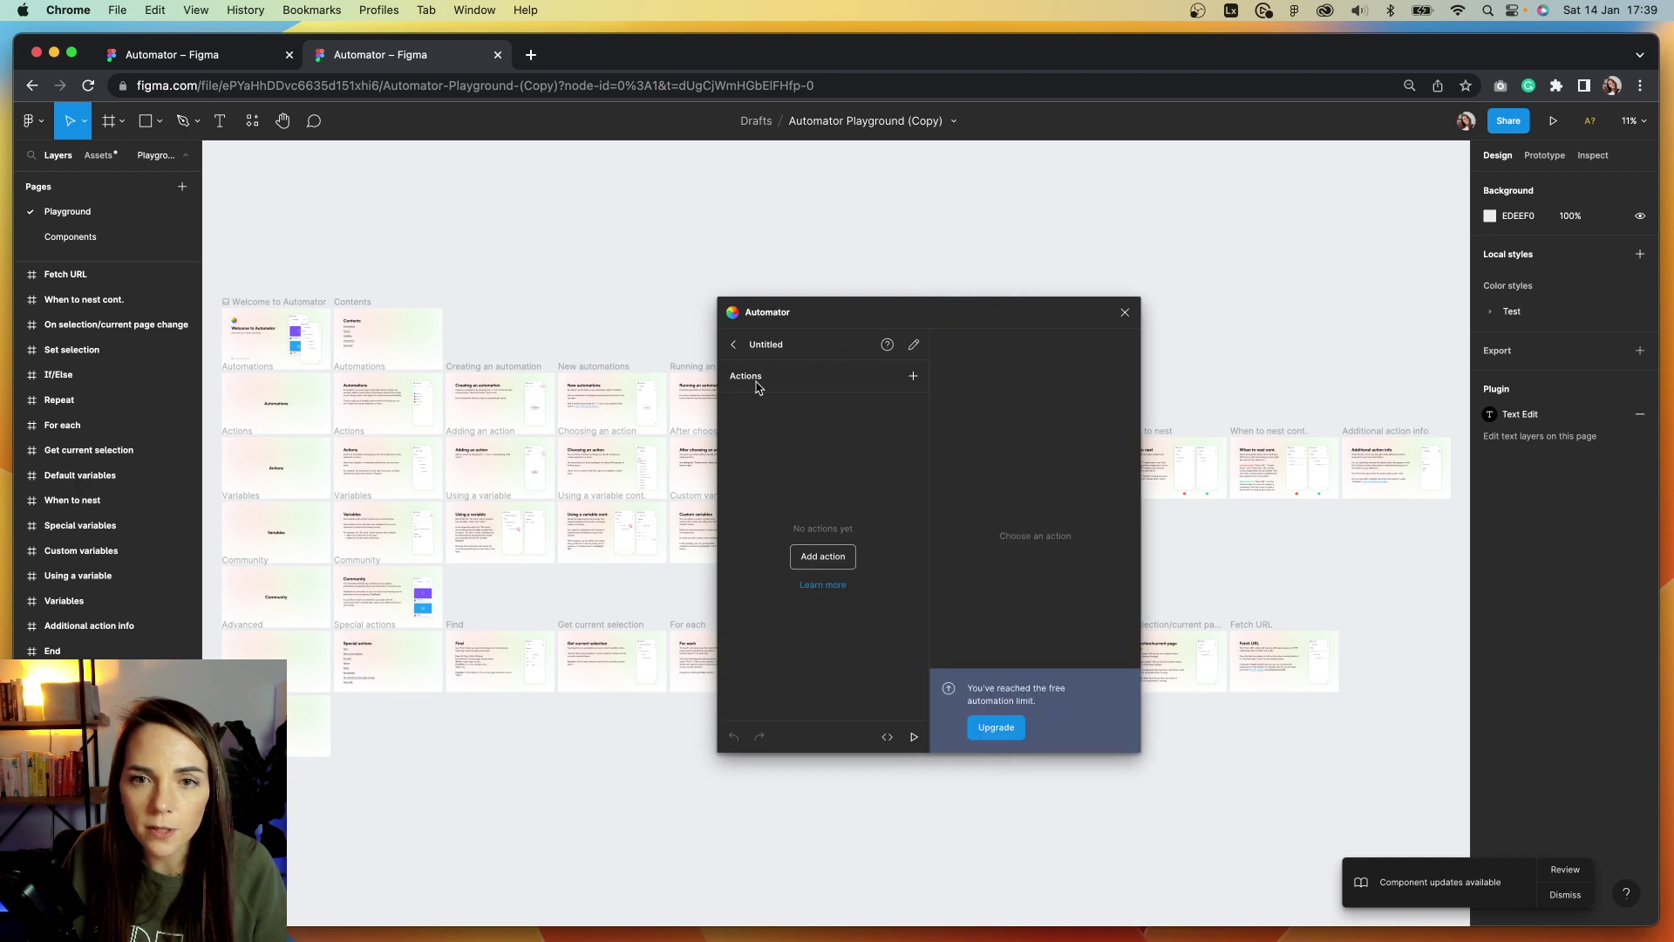
pyautogui.click(909, 379)
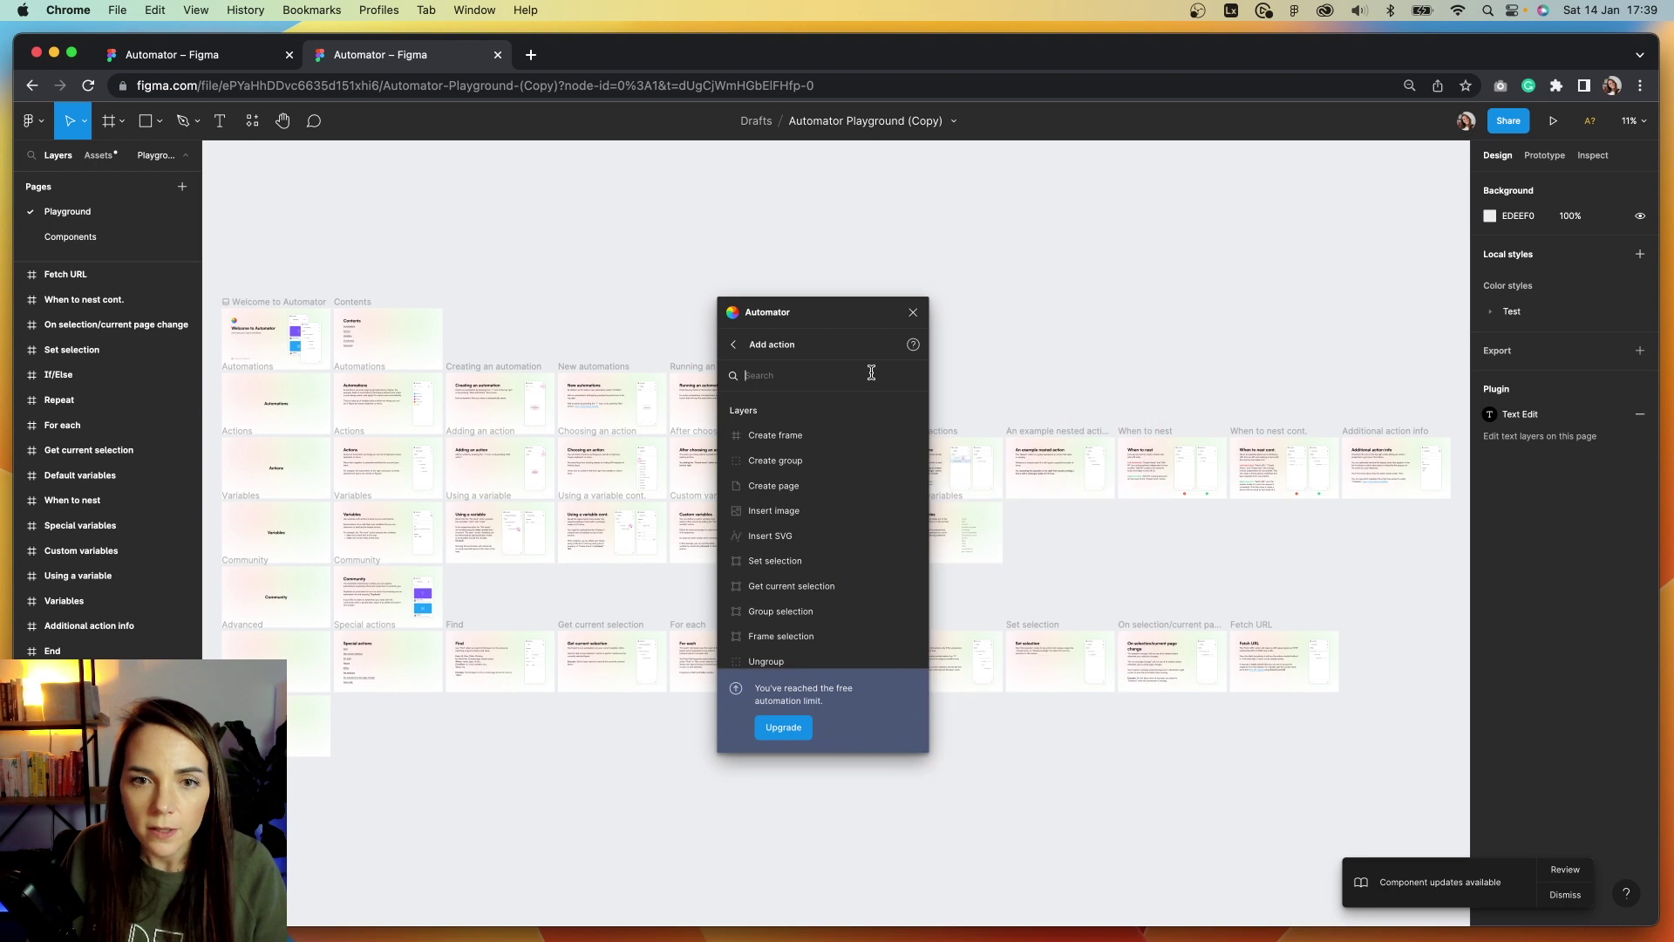
pyautogui.click(781, 433)
pyautogui.click(819, 418)
pyautogui.click(1029, 438)
pyautogui.write('1300')
pyautogui.click(1007, 469)
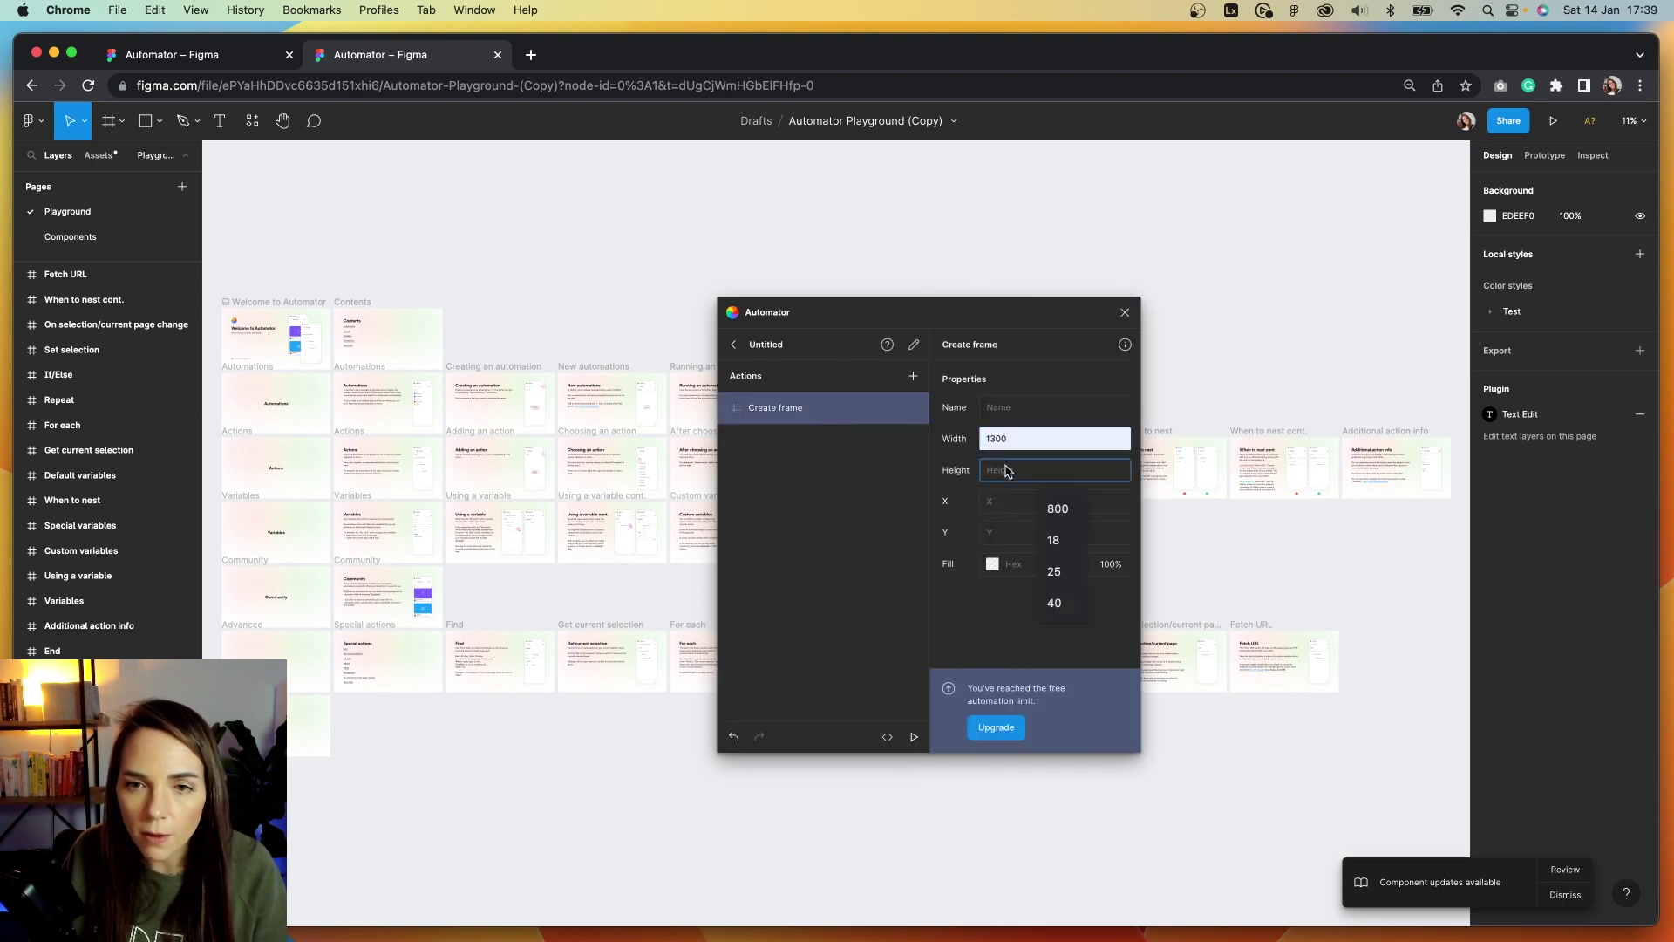
pyautogui.click(1058, 508)
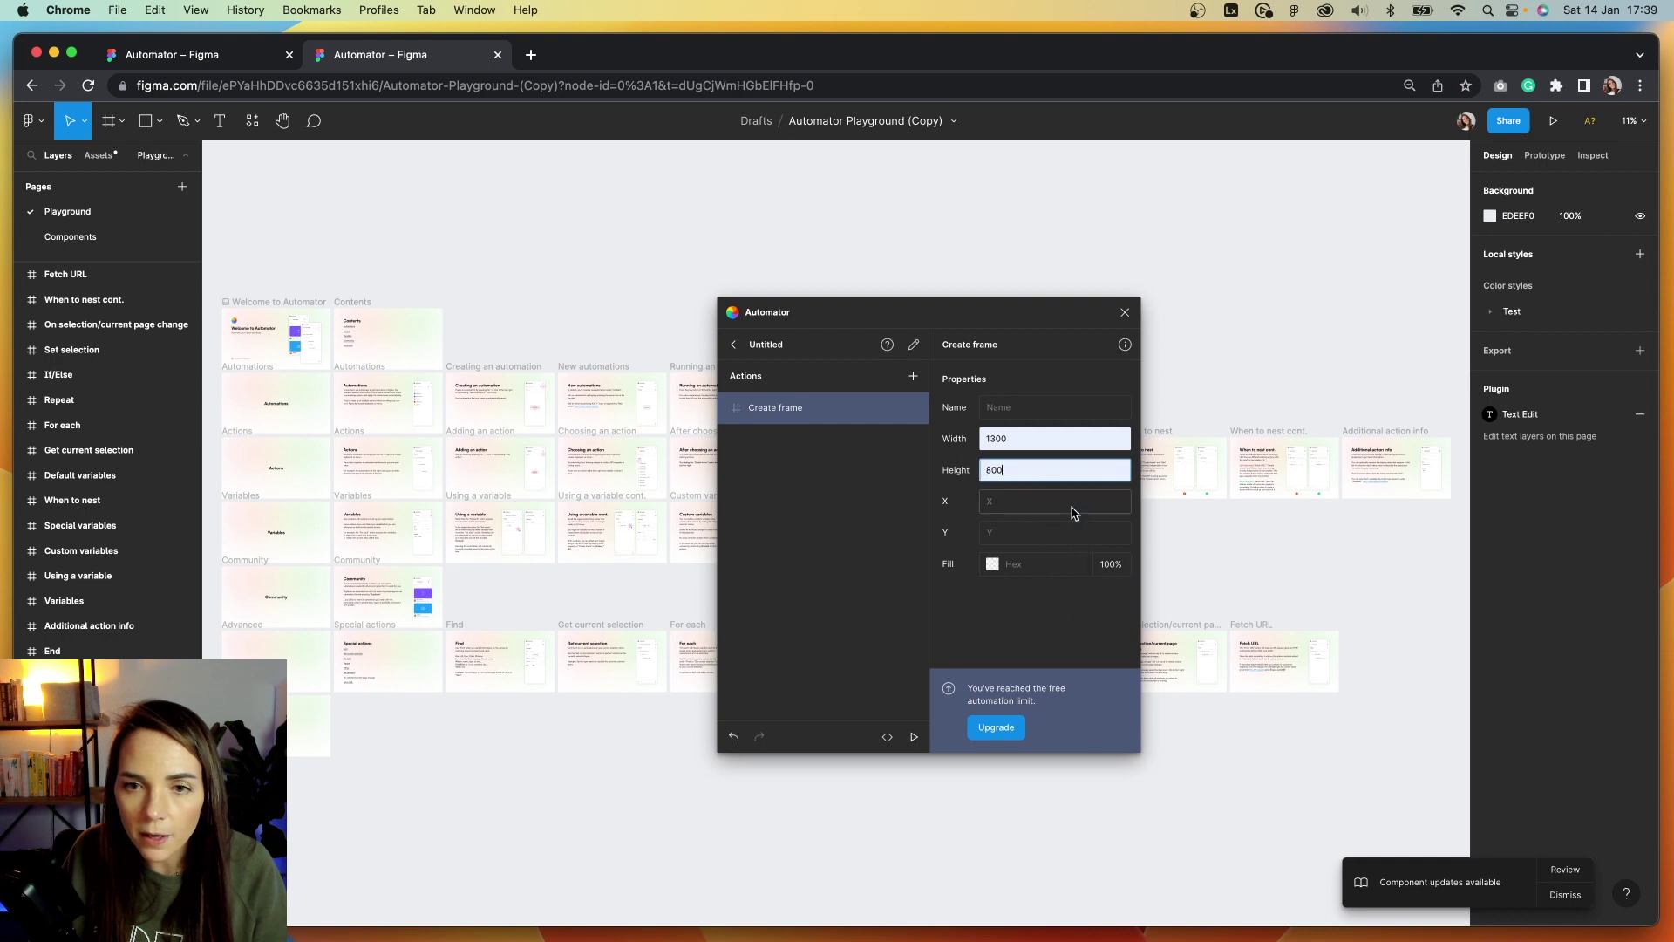
# Add a Create rectangle action sized 50×25.
pyautogui.click(913, 377)
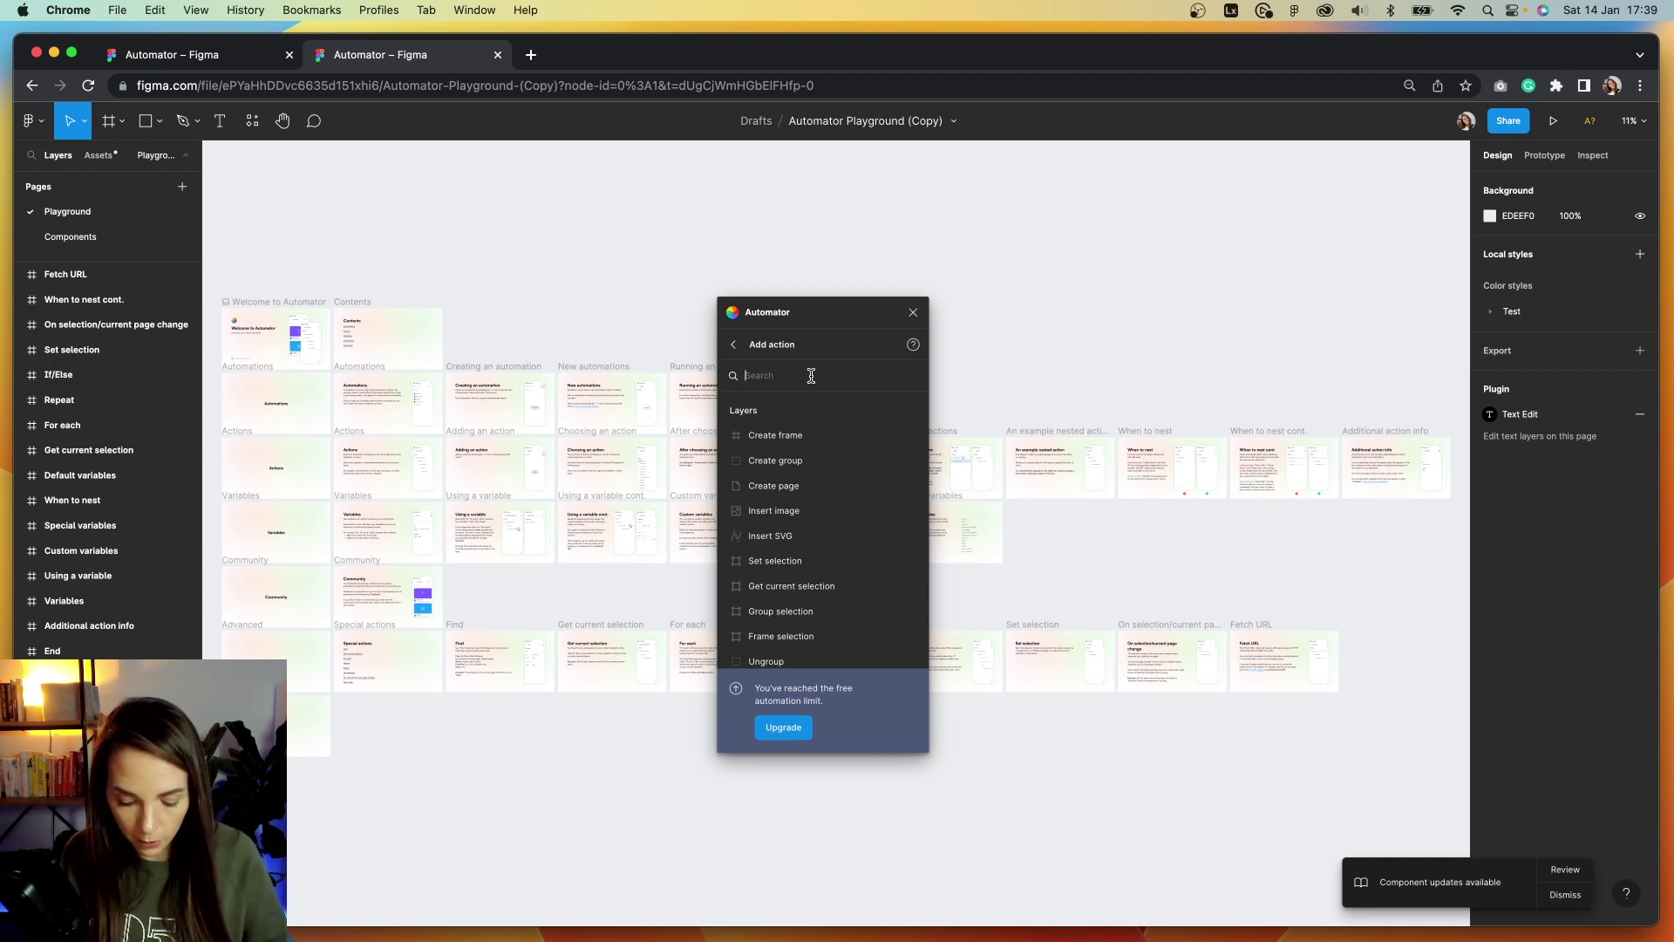
pyautogui.write('rect')
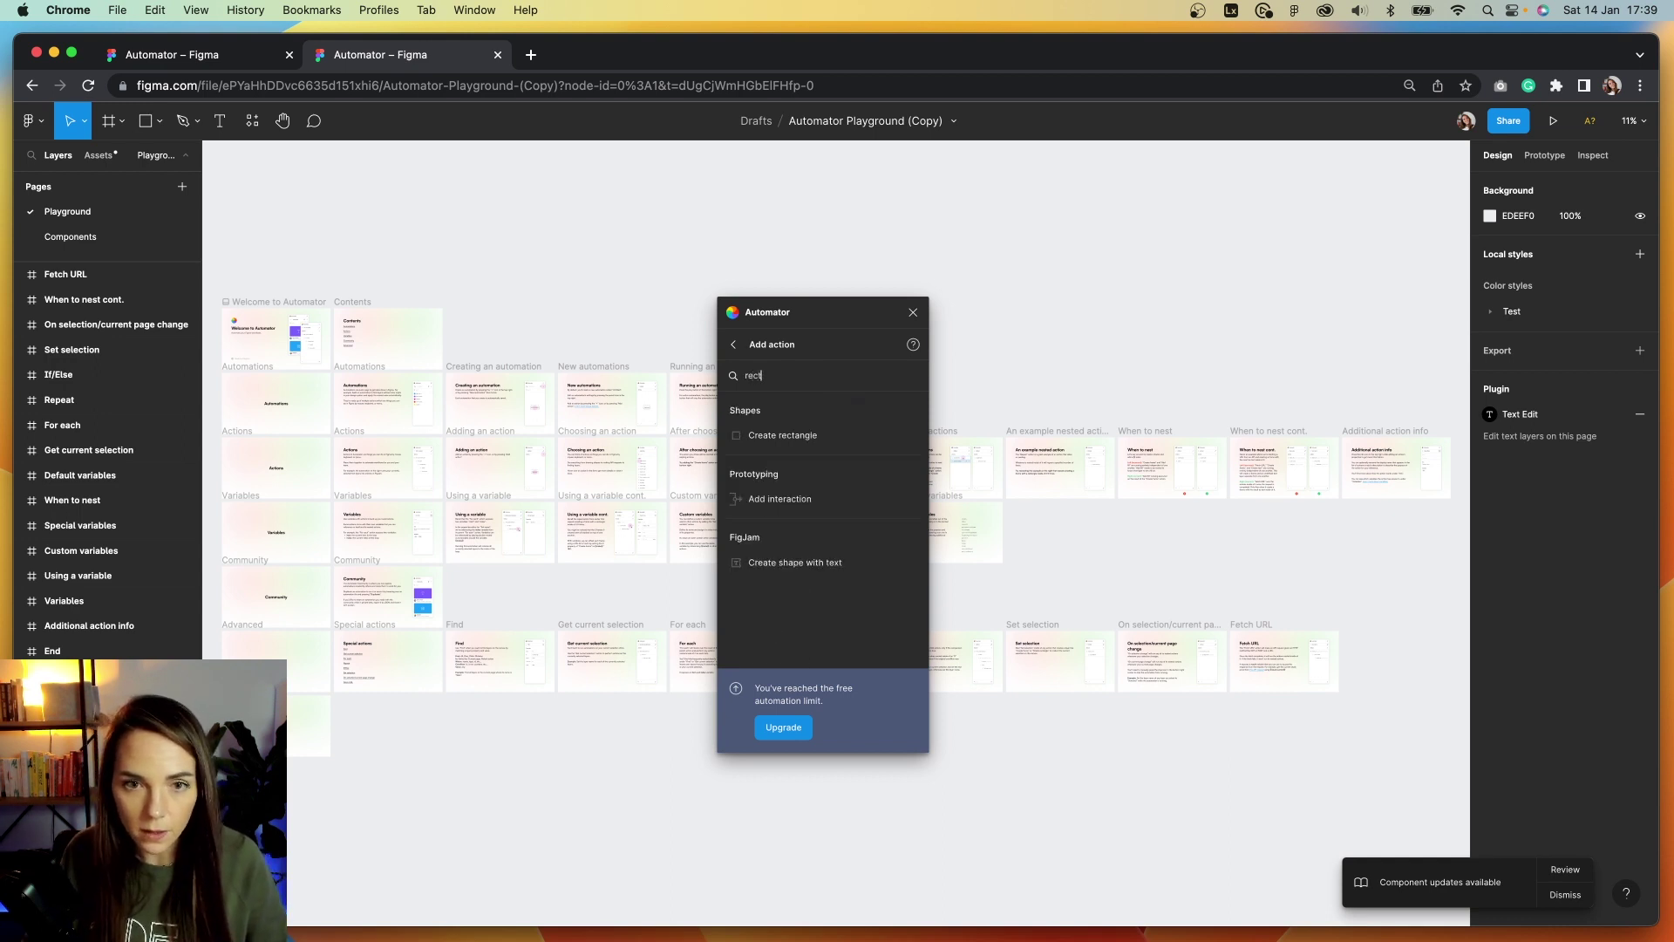
pyautogui.click(819, 439)
pyautogui.click(753, 443)
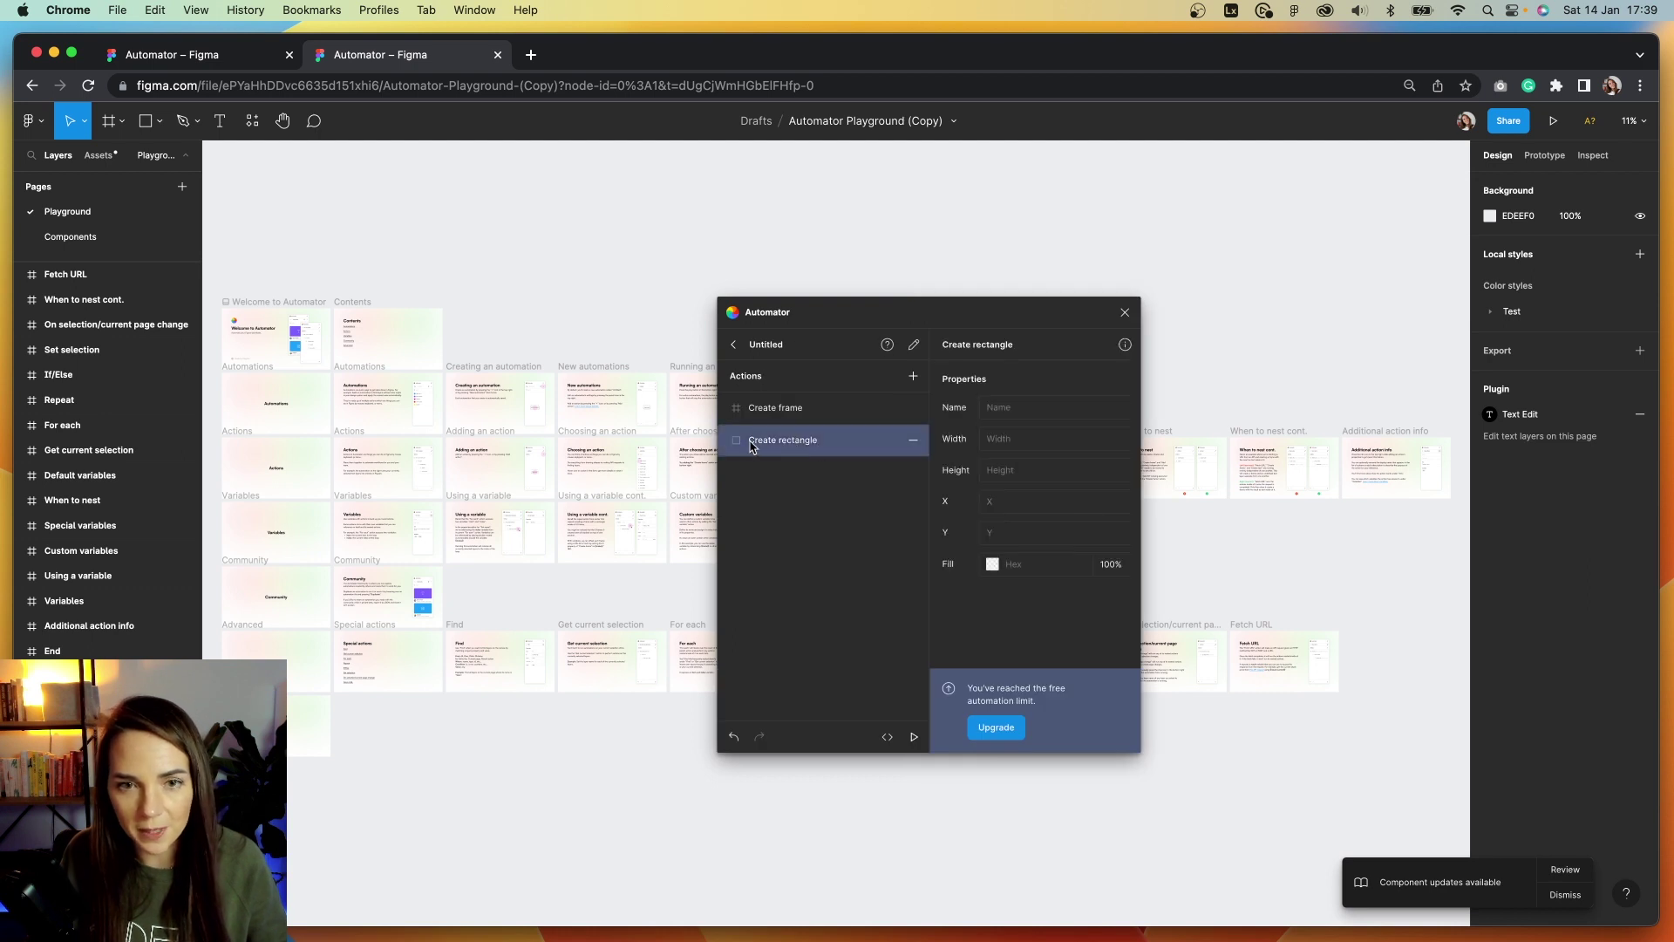
pyautogui.click(1020, 438)
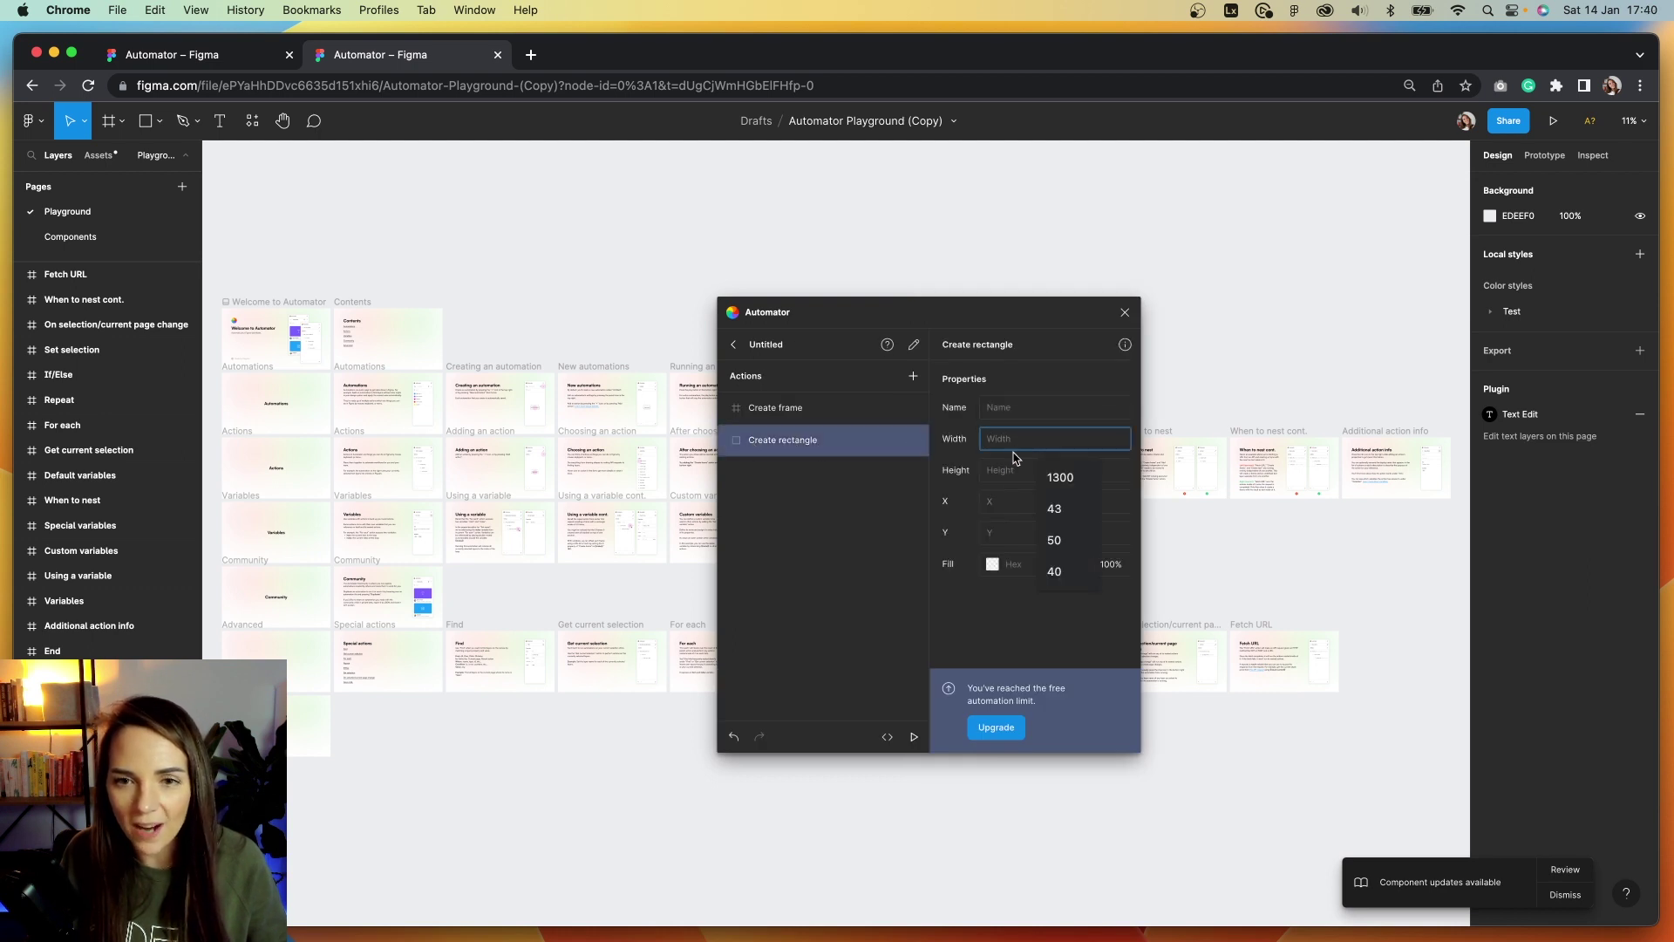
pyautogui.click(1055, 540)
pyautogui.click(1011, 469)
pyautogui.click(1054, 571)
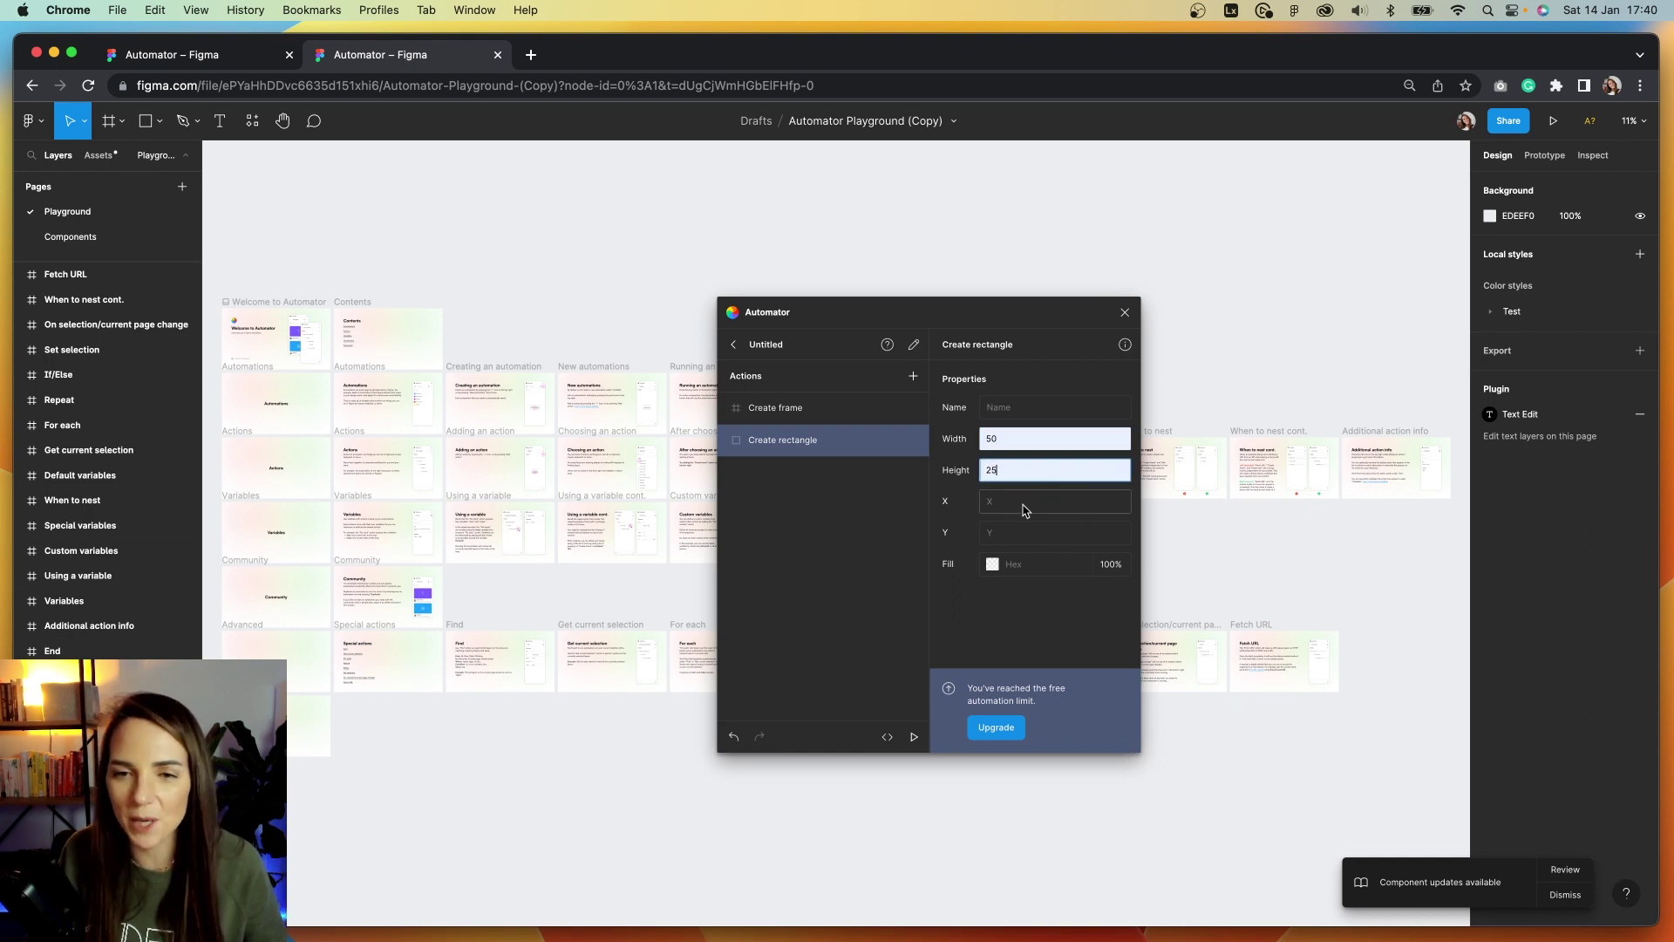
# Give the rectangle a yellow FFC700 fill and nest it inside Create frame.
pyautogui.click(1021, 564)
pyautogui.click(1058, 724)
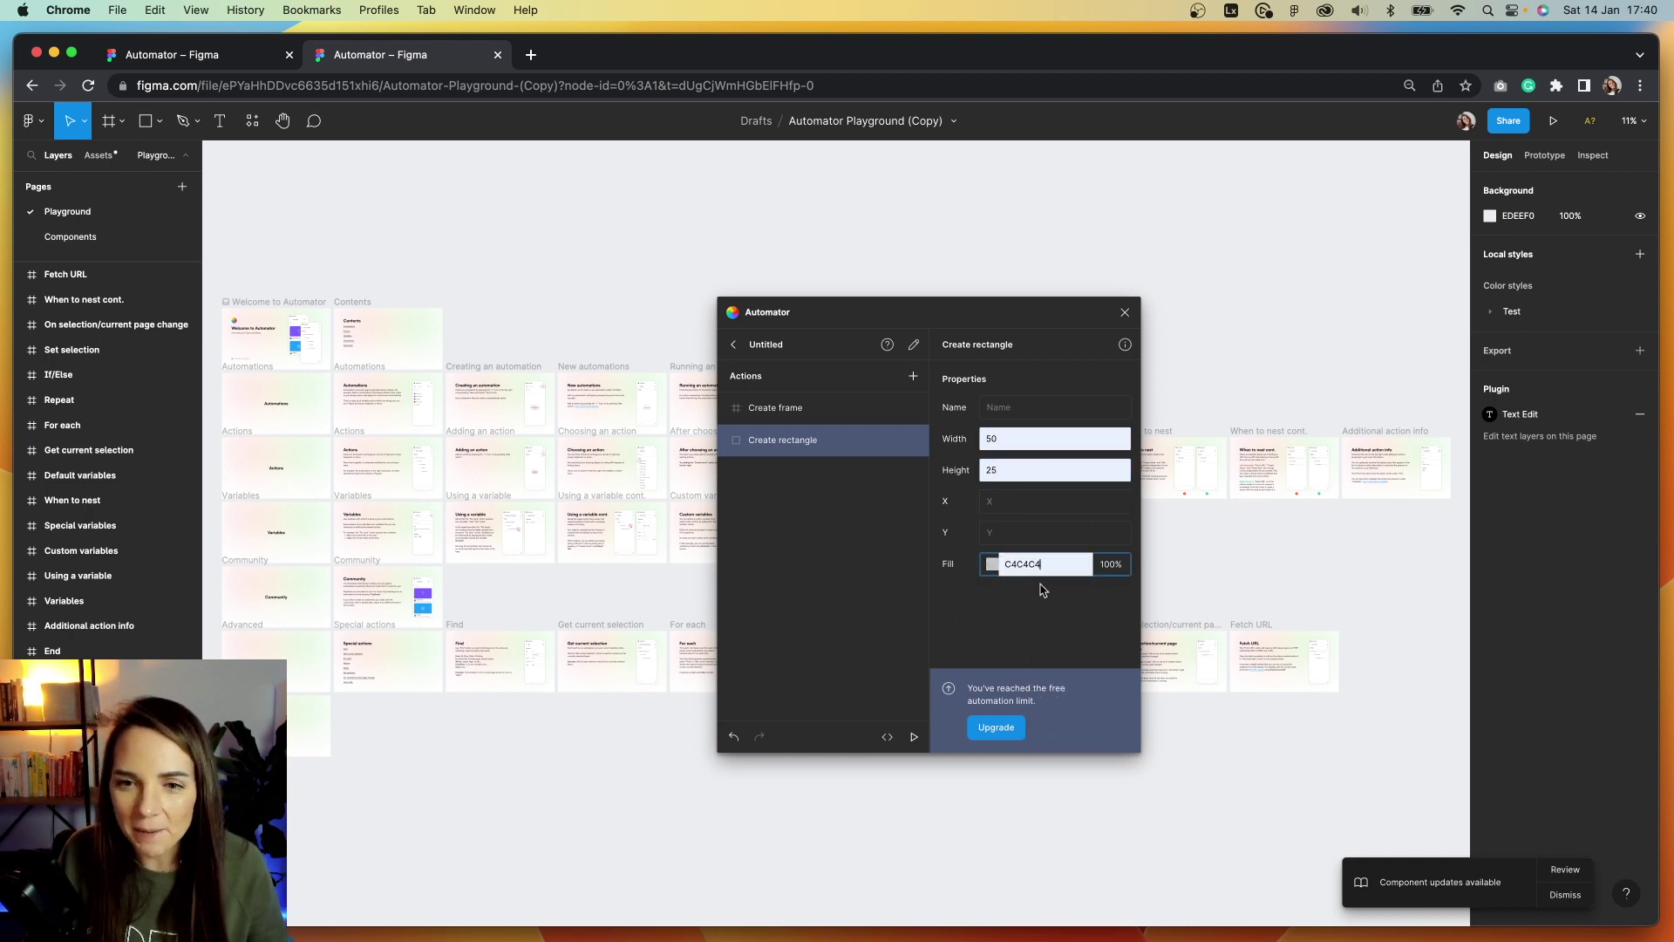
pyautogui.doubleClick(1038, 564)
pyautogui.press('BackSpace')
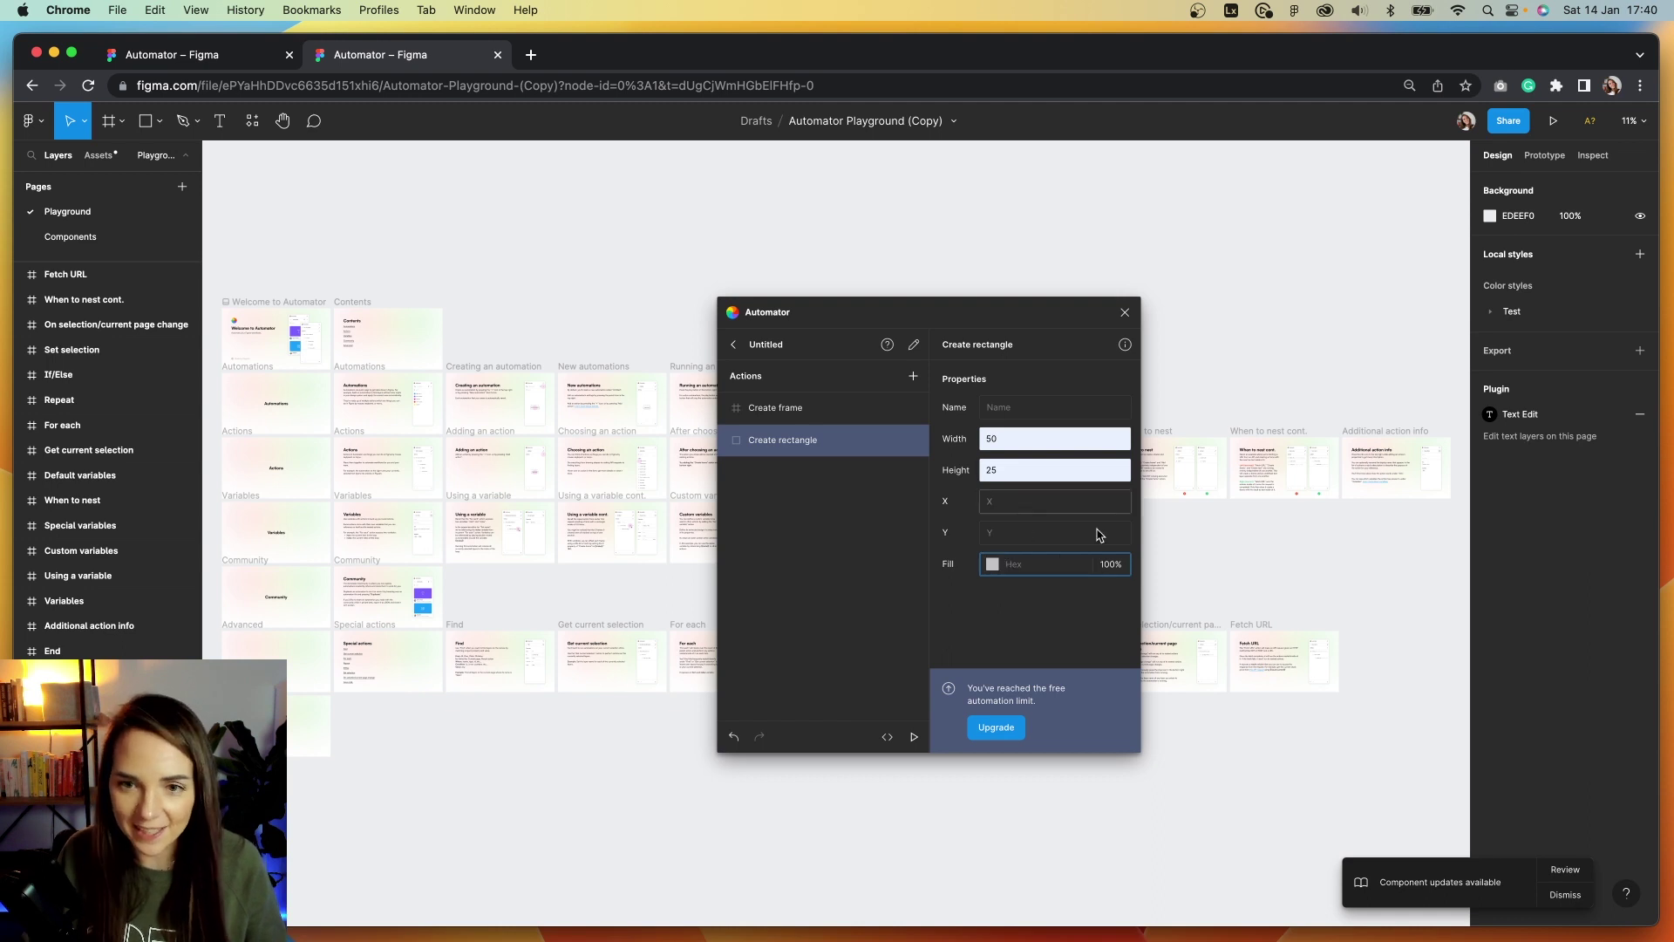
pyautogui.click(990, 565)
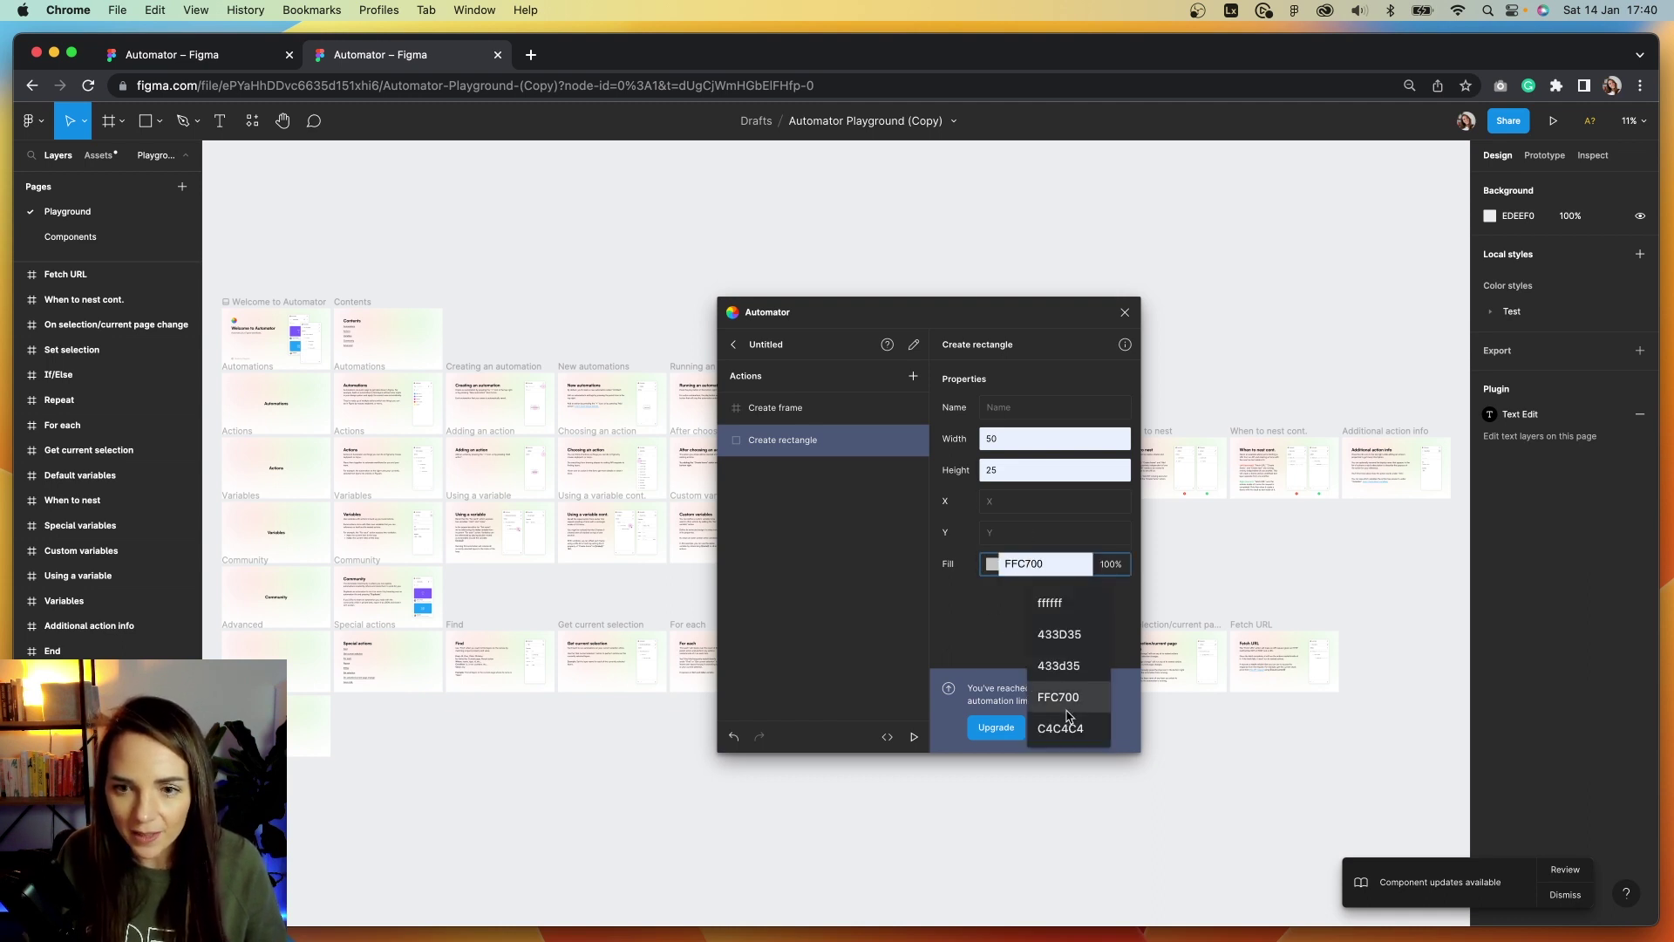
pyautogui.click(1065, 698)
pyautogui.click(1016, 601)
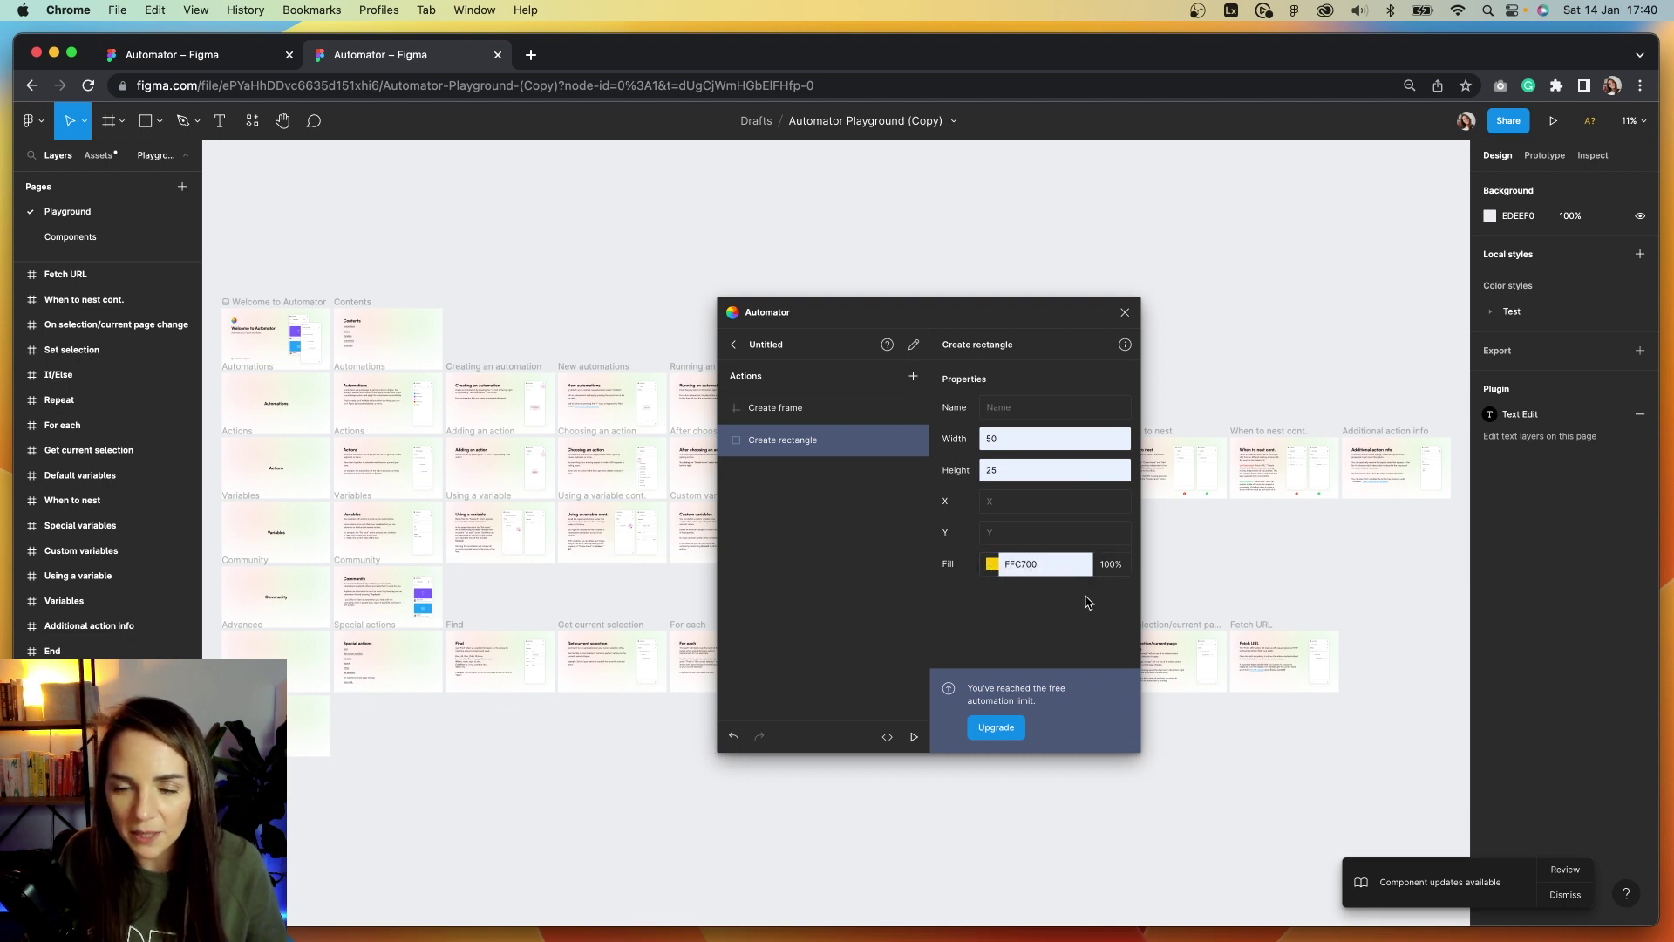
pyautogui.click(775, 407)
pyautogui.moveTo(785, 440); pyautogui.dragTo(815, 405)
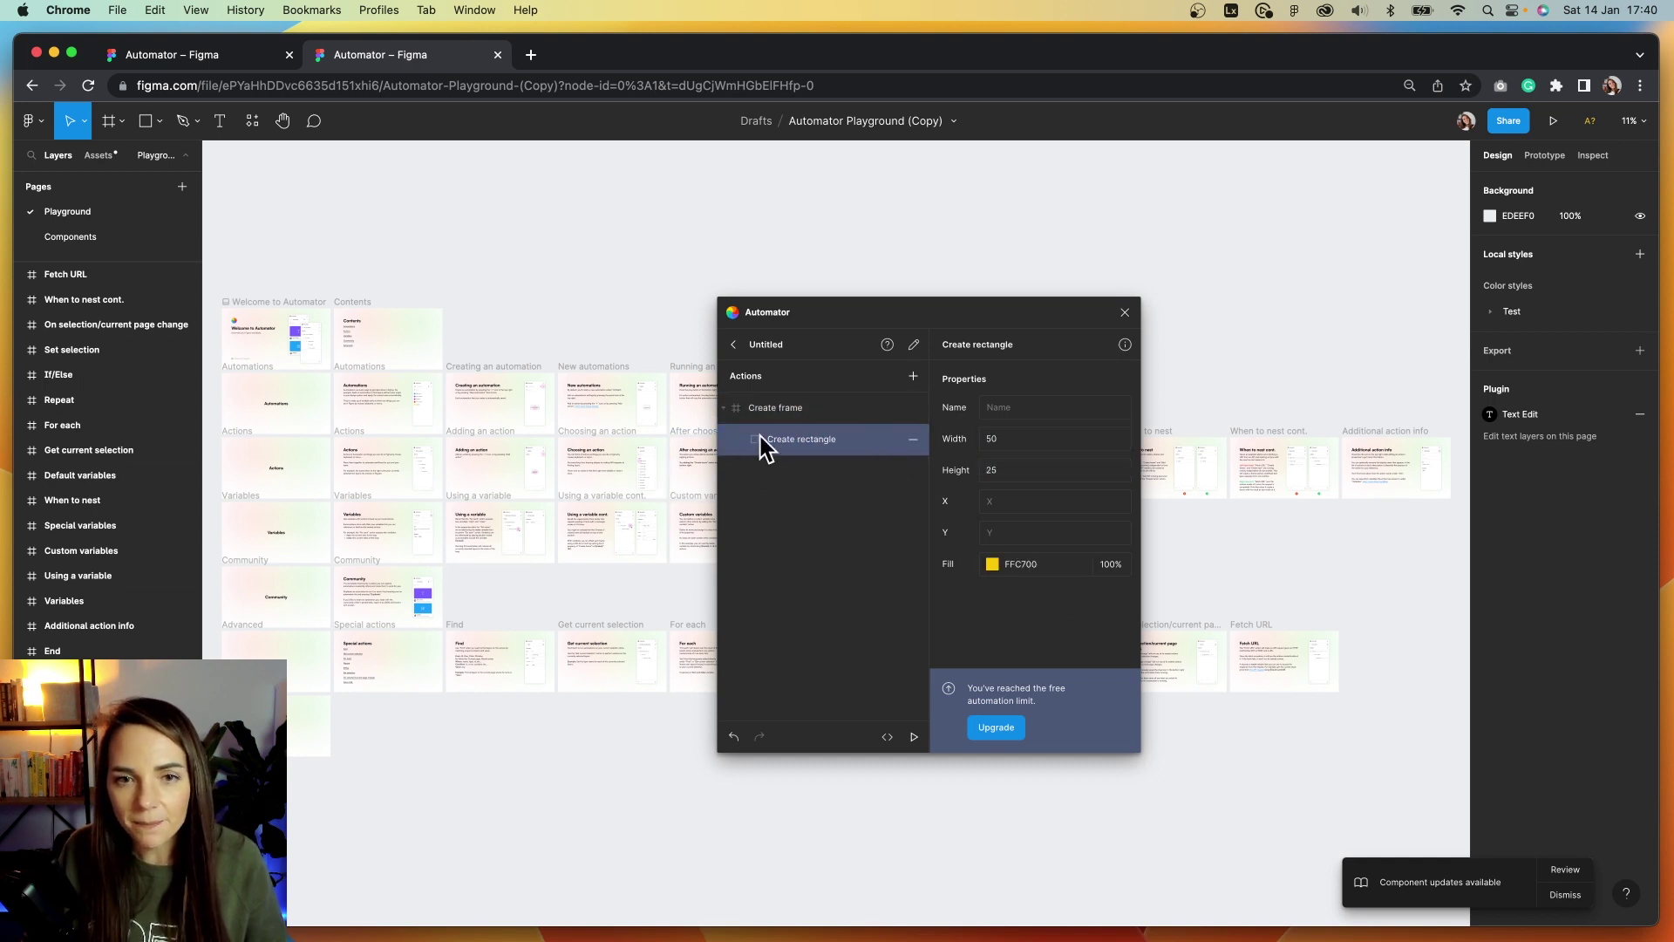
# Add a Create text action with the content 'Sign up today!'.
pyautogui.click(912, 376)
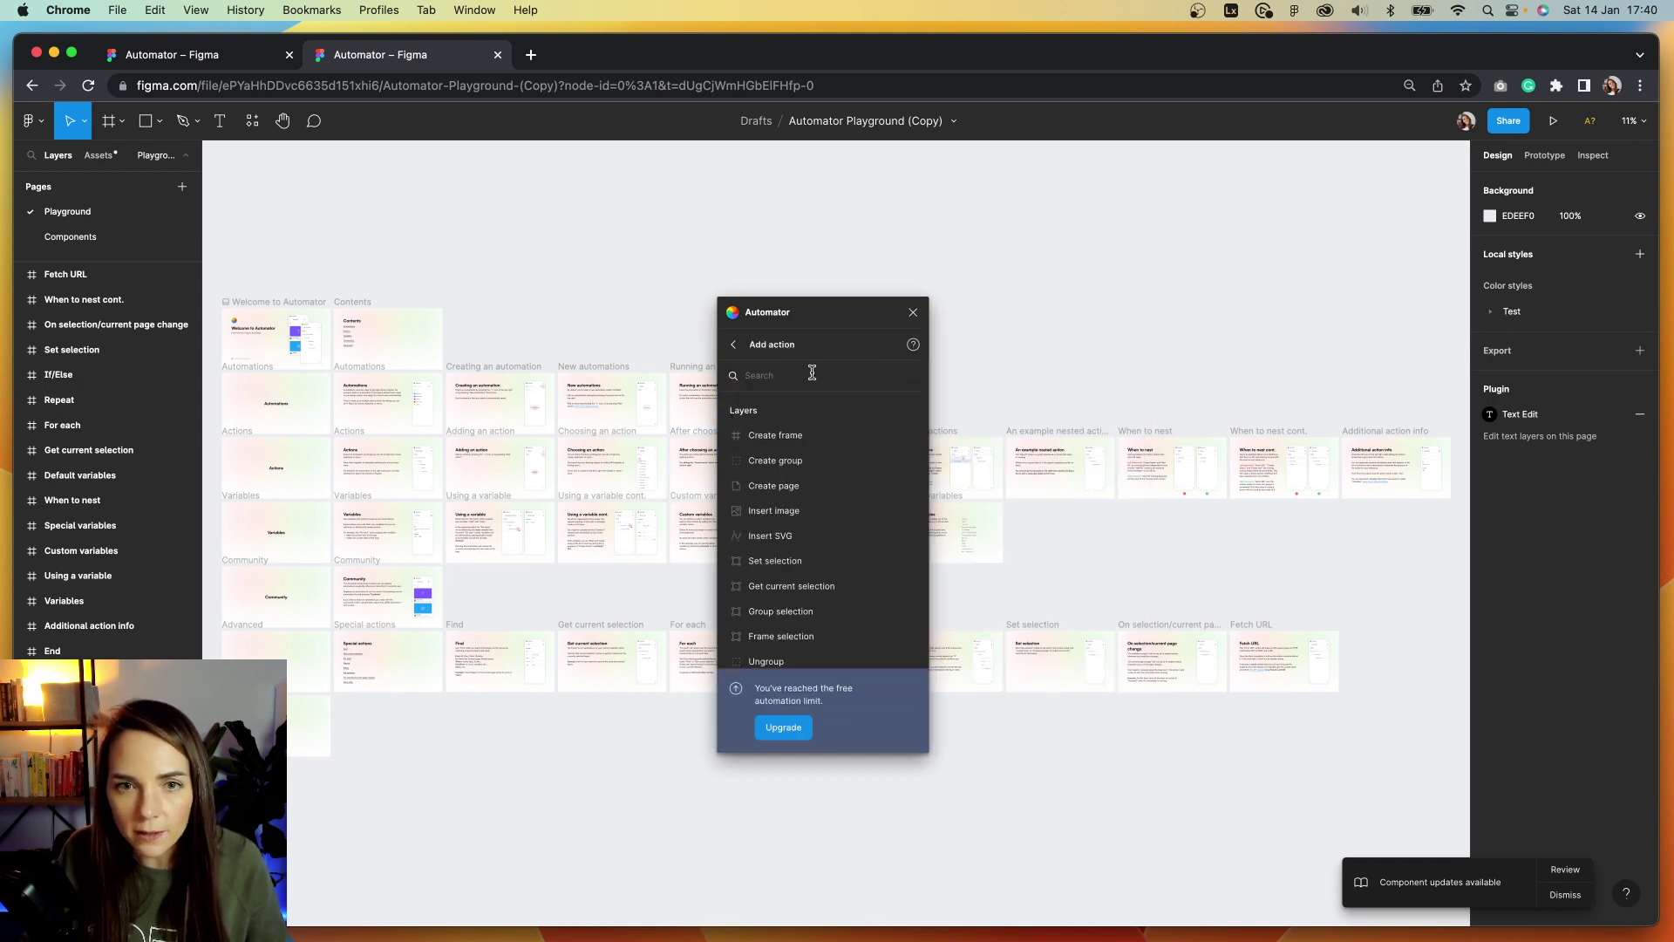
pyautogui.write('text')
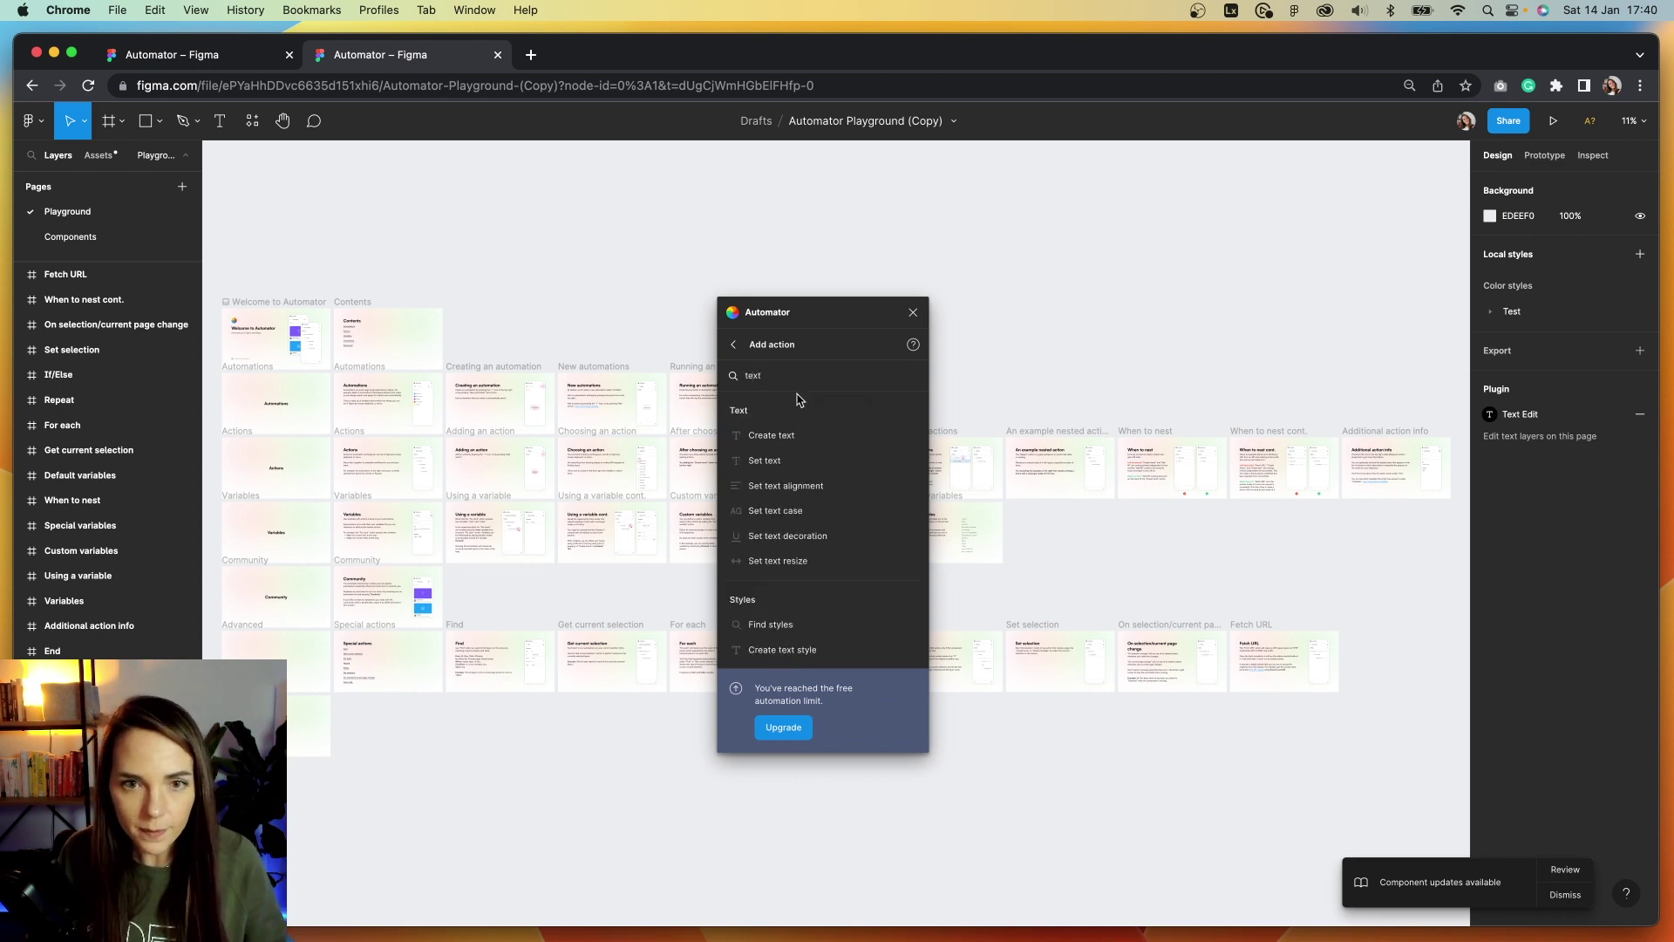
pyautogui.click(800, 435)
pyautogui.click(781, 479)
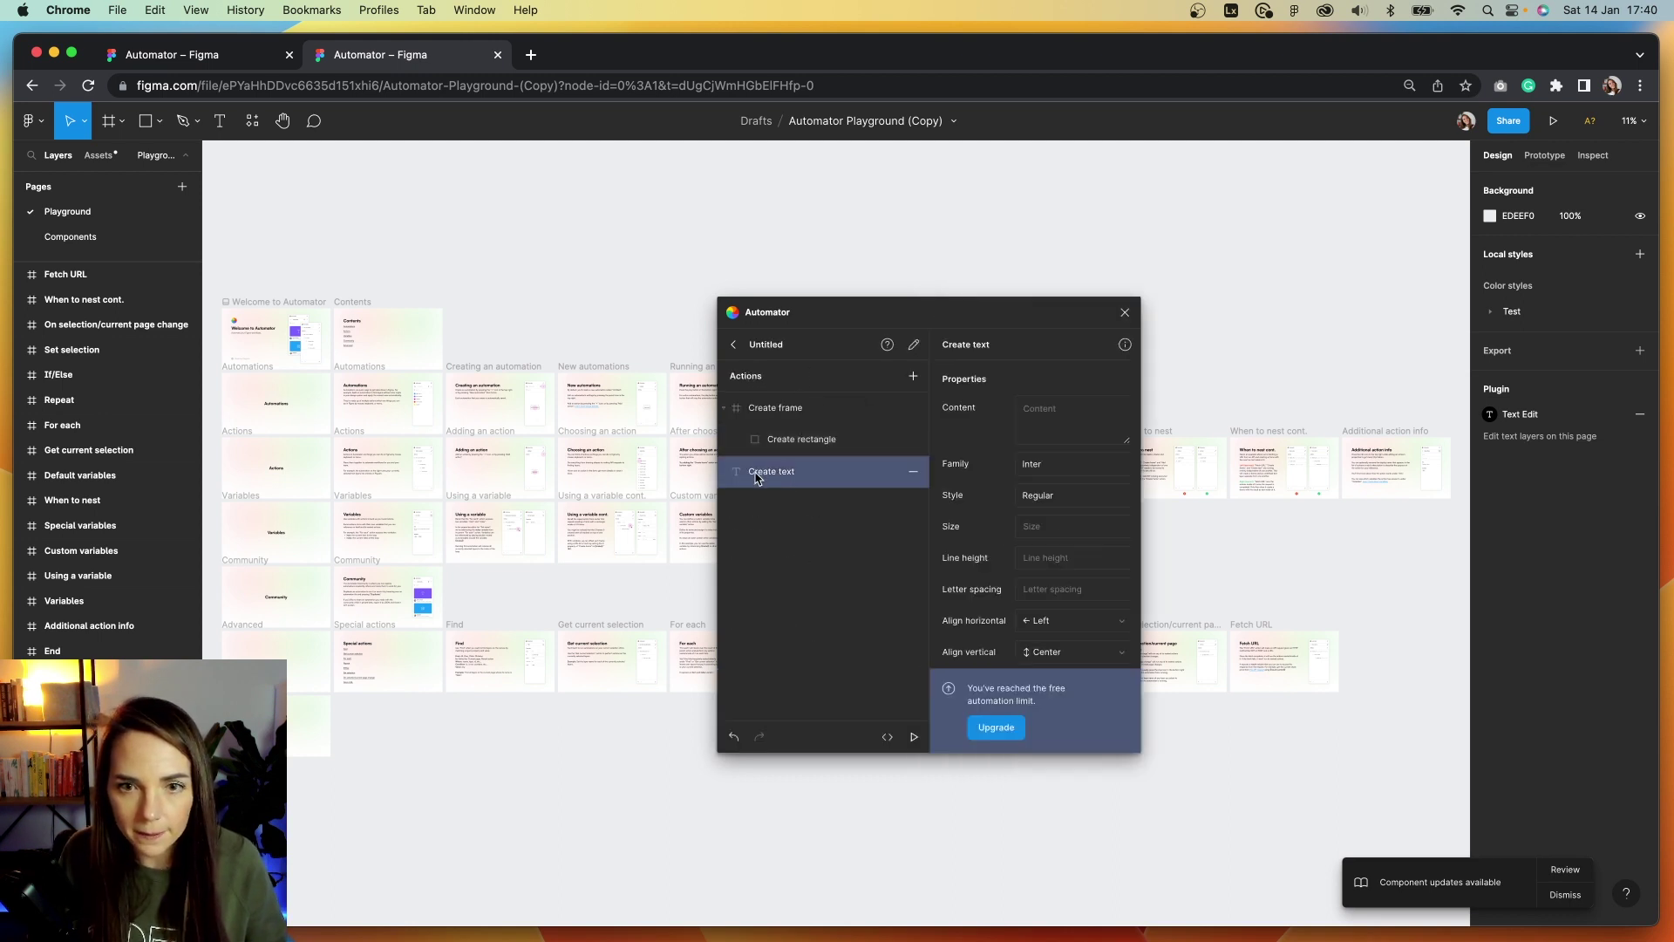
pyautogui.click(1048, 416)
pyautogui.write('Sign up today!')
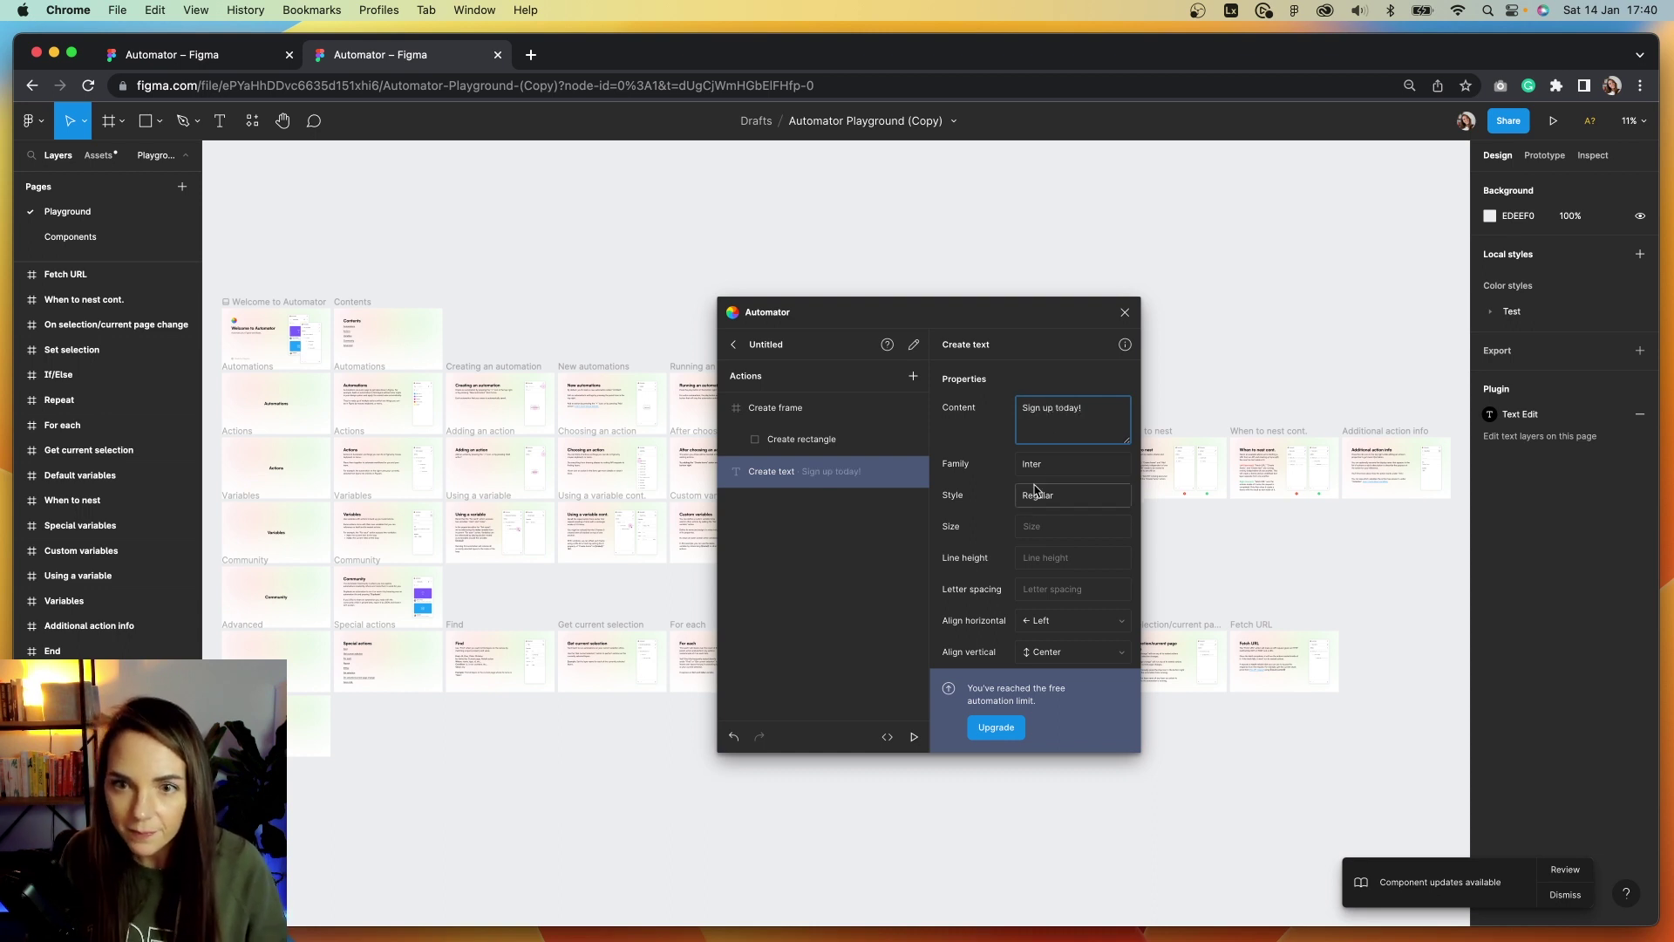
# Set the text size to 18px and nest the text step among the frame's steps.
pyautogui.click(1056, 466)
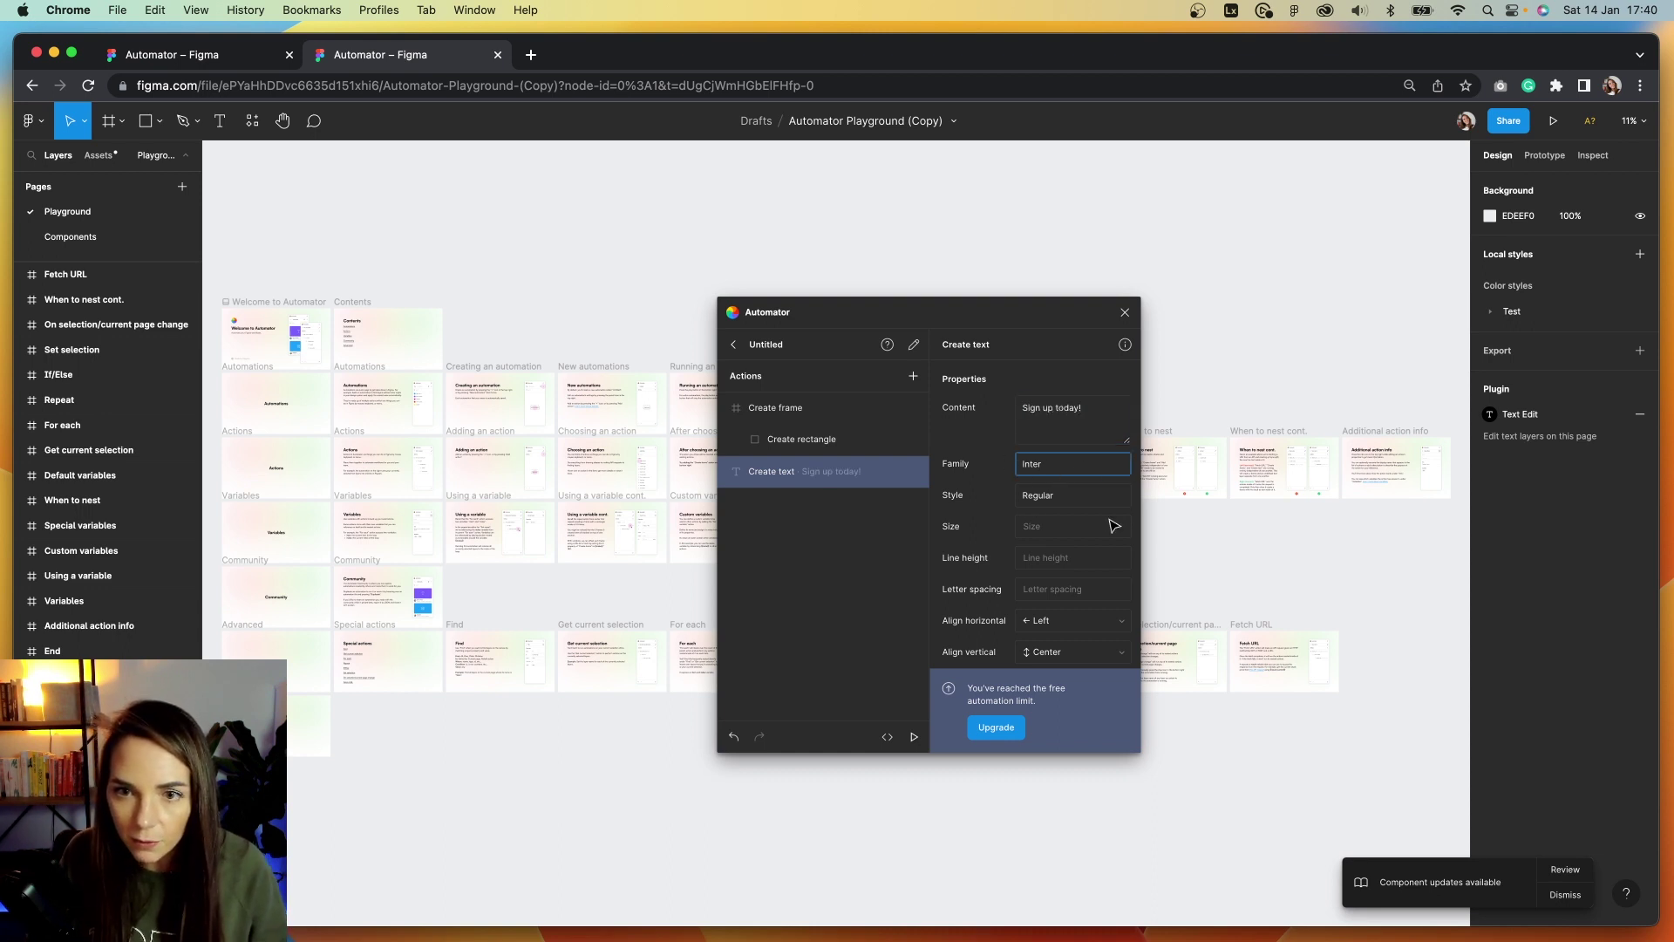
pyautogui.scroll(-1, 1042, 484)
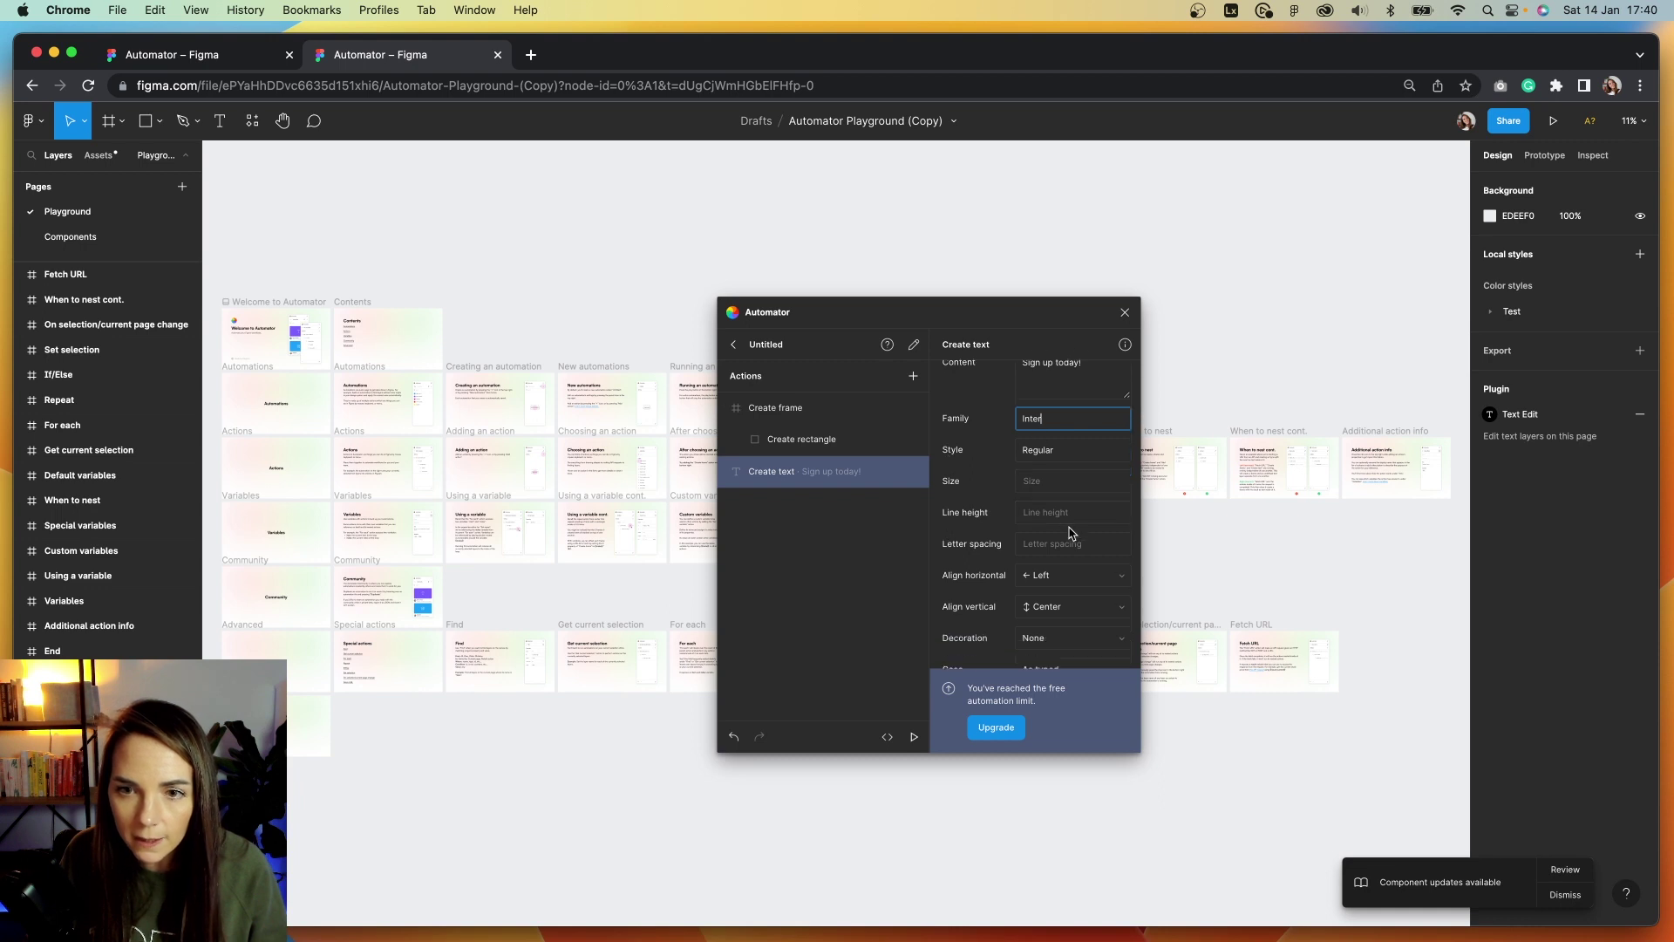
pyautogui.click(1068, 482)
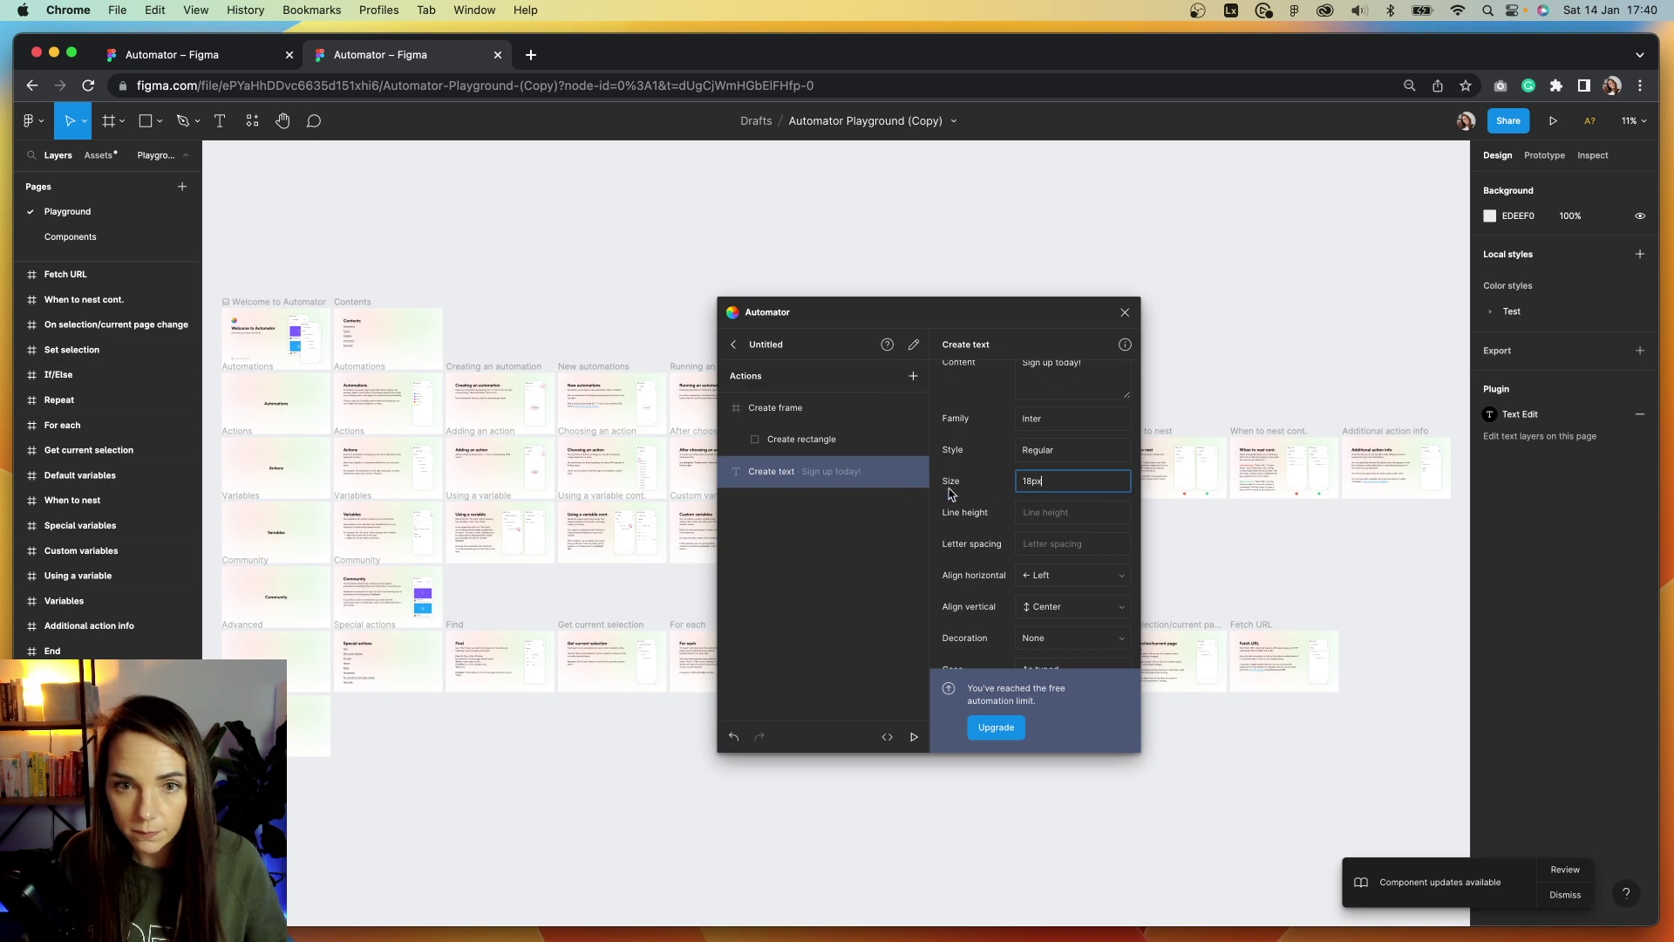
pyautogui.write('18px')
pyautogui.press('Return')
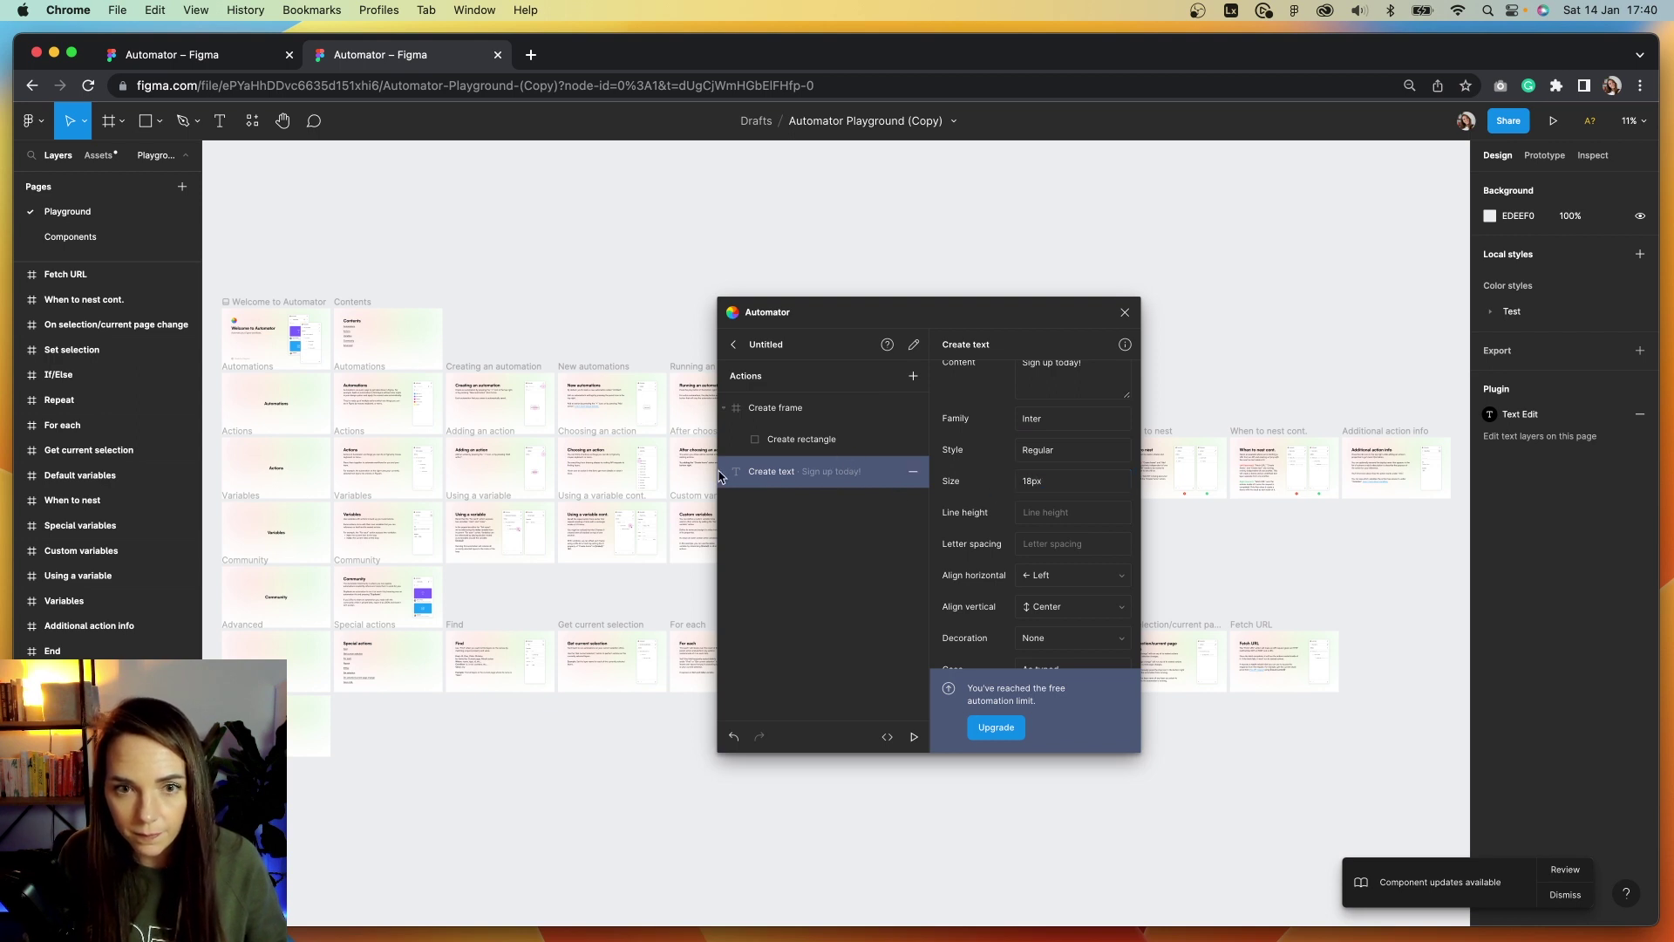
pyautogui.moveTo(726, 477)
pyautogui.mouseDown()
pyautogui.moveTo(732, 443)
pyautogui.moveTo(734, 469)
pyautogui.moveTo(767, 462)
pyautogui.moveTo(737, 445)
pyautogui.moveTo(736, 471)
pyautogui.mouseUp()
# Add a Create star action nested inside Create frame, sized 40 by 40.
pyautogui.click(913, 375)
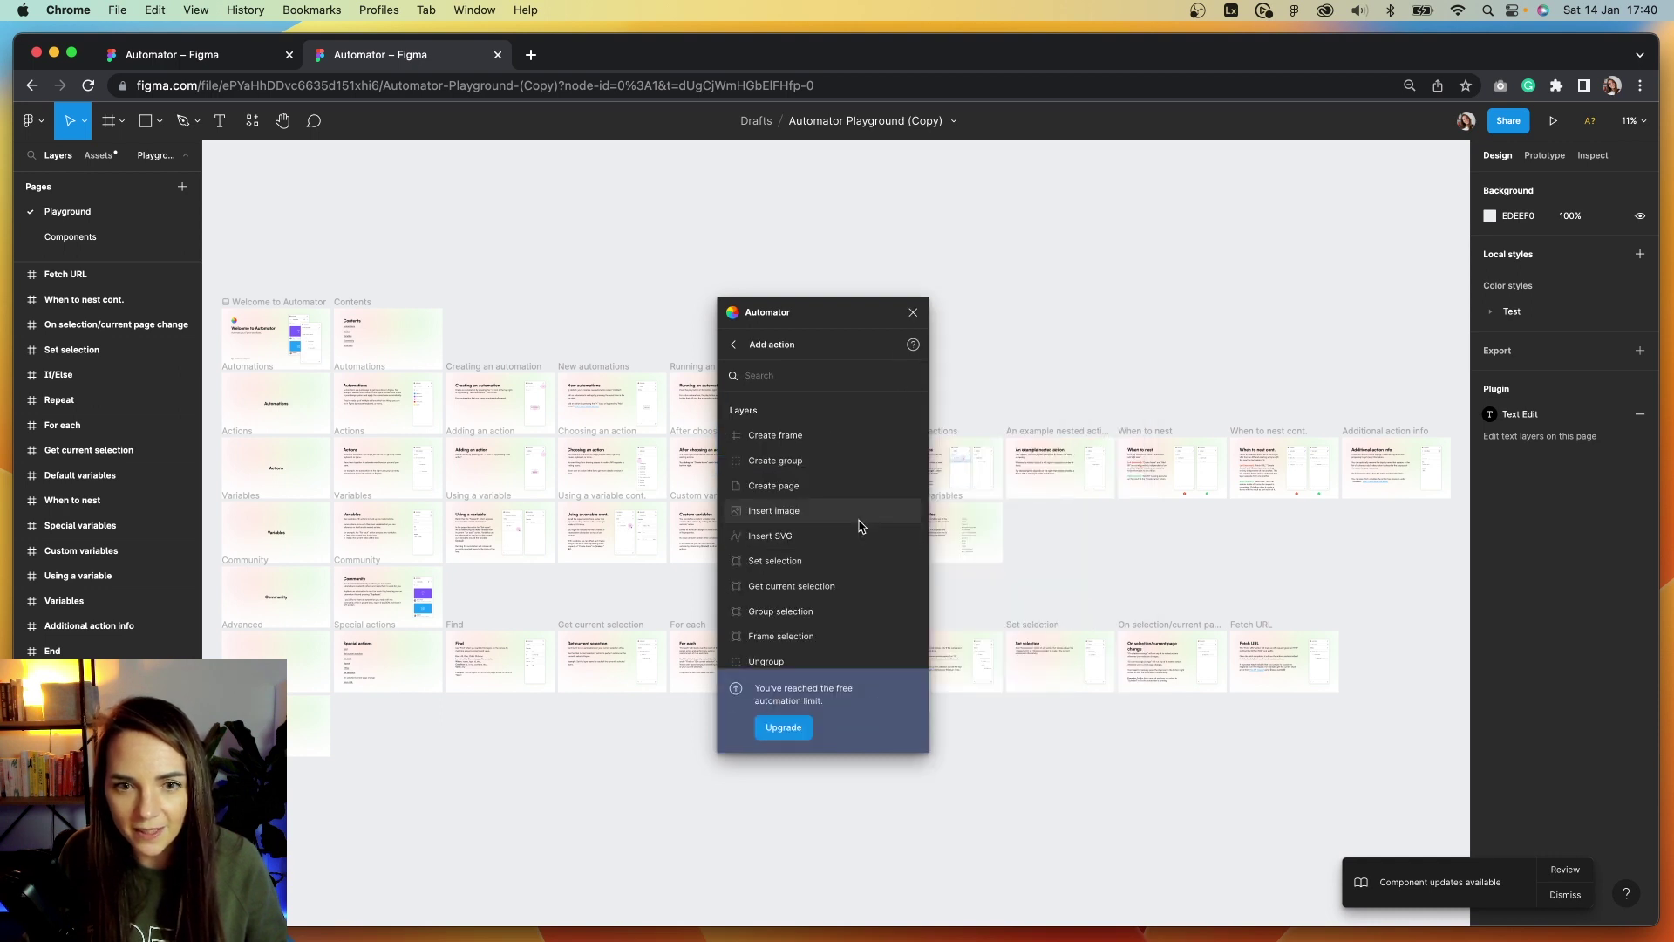
pyautogui.scroll(-10, 859, 524)
pyautogui.scroll(-3, 859, 524)
pyautogui.click(803, 465)
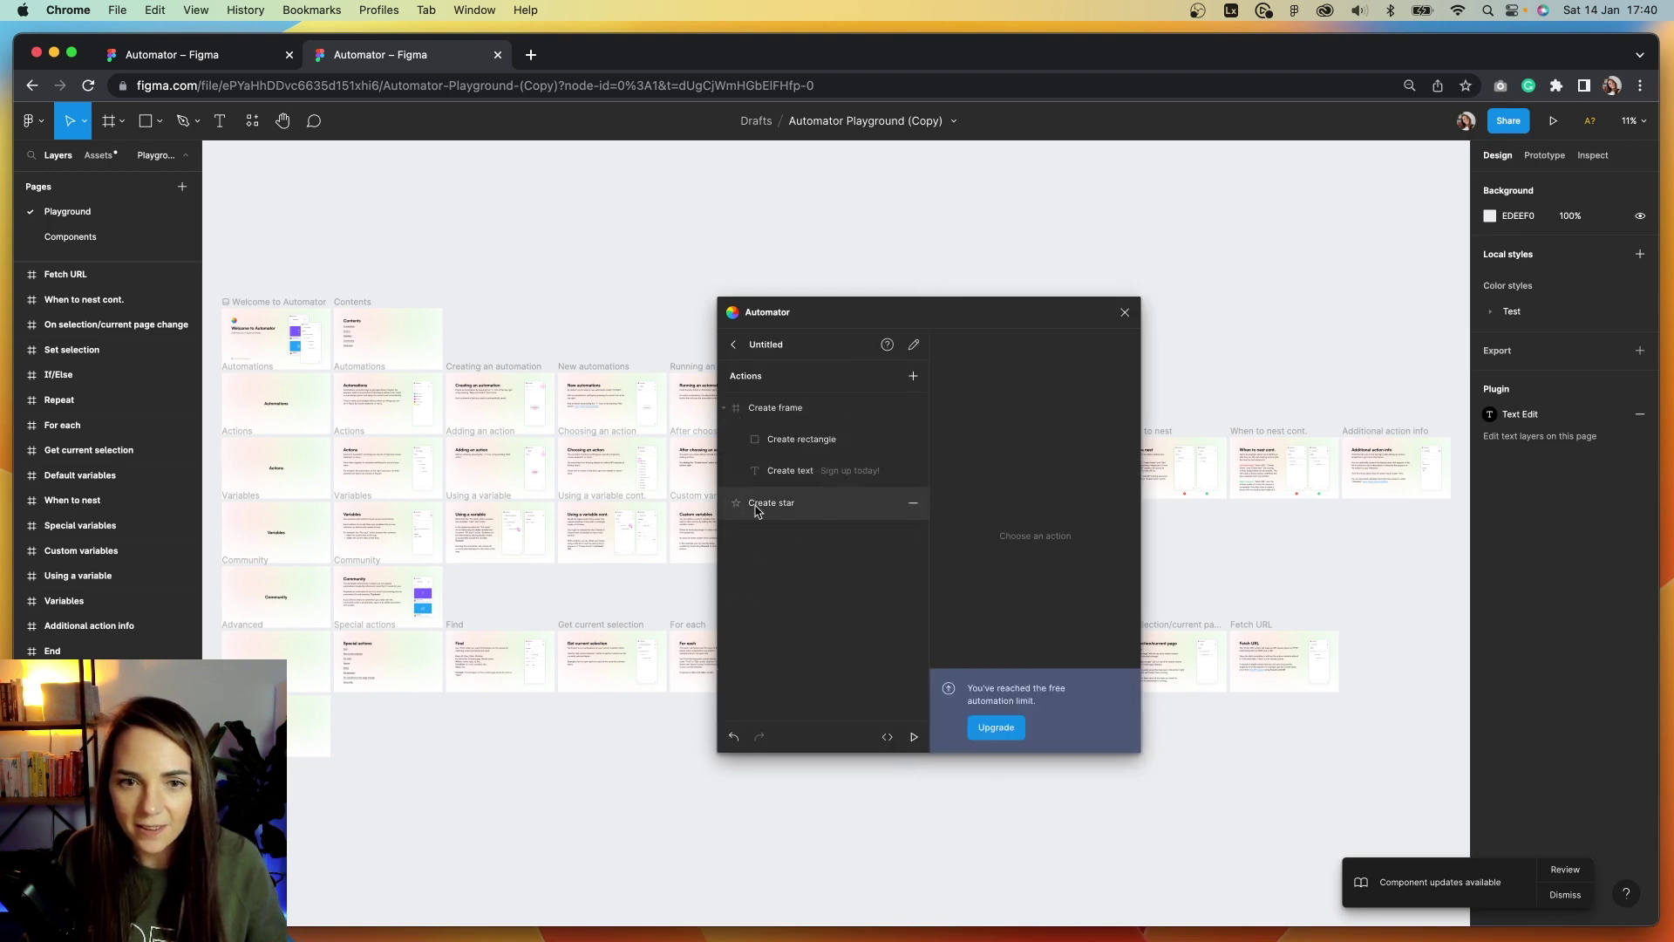
pyautogui.click(816, 503)
pyautogui.moveTo(803, 504); pyautogui.dragTo(815, 490)
pyautogui.click(1039, 474)
pyautogui.write('40')
pyautogui.press('Tab')
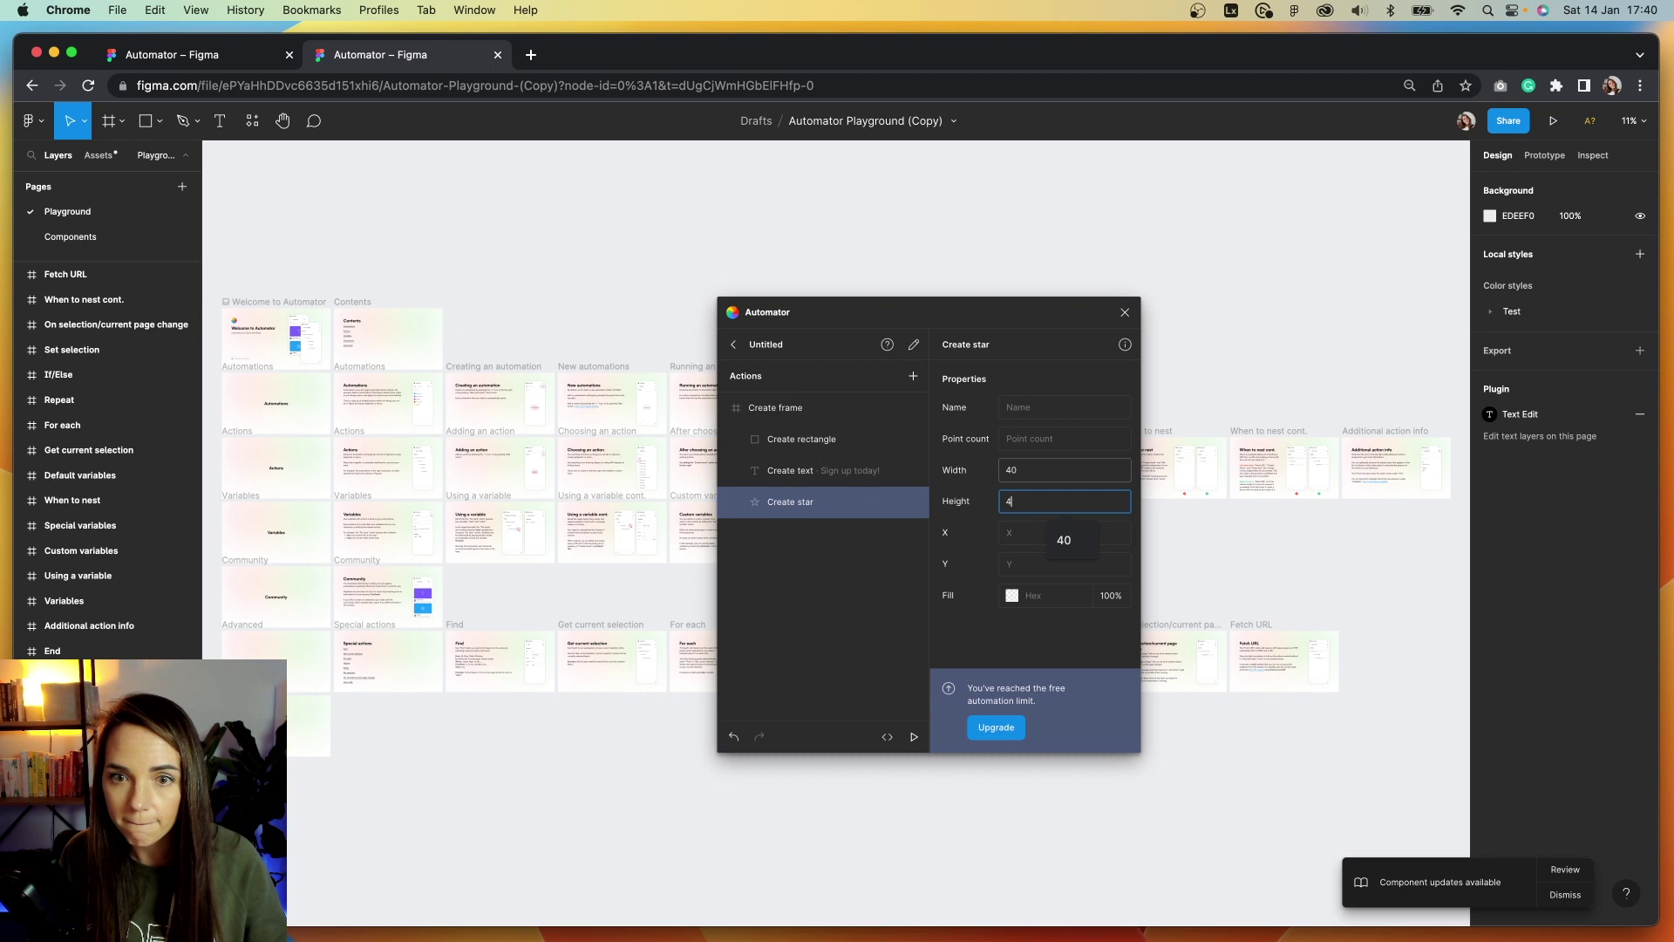
# Set the star's fill colour to 433D35.
pyautogui.click(1073, 596)
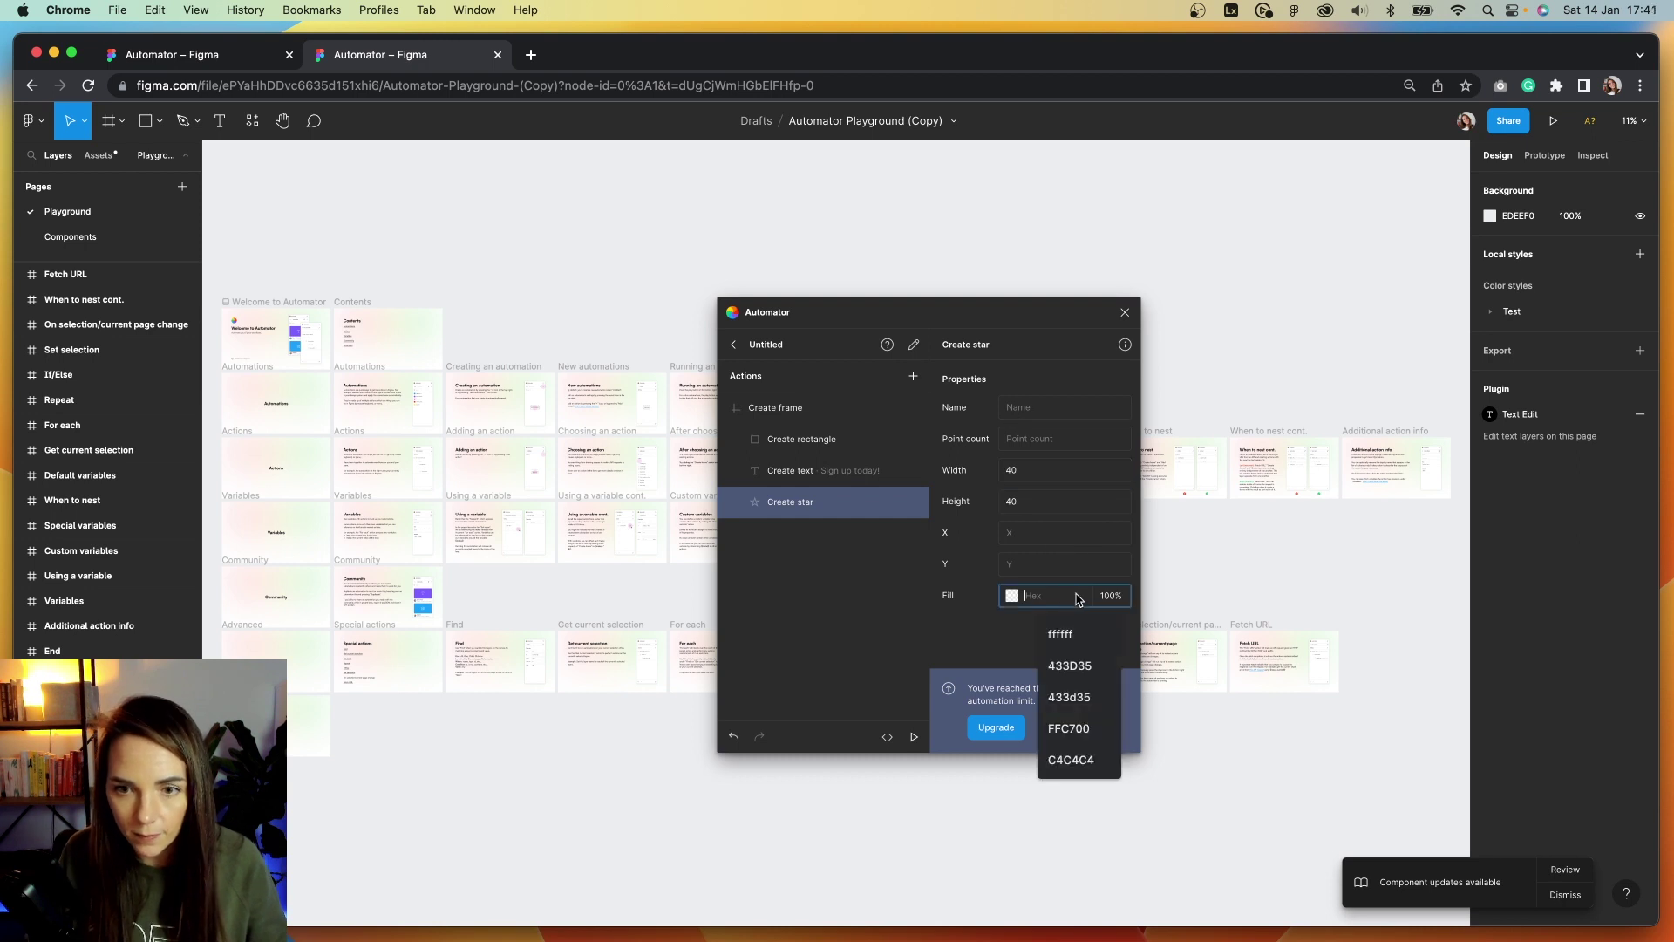
pyautogui.write('green')
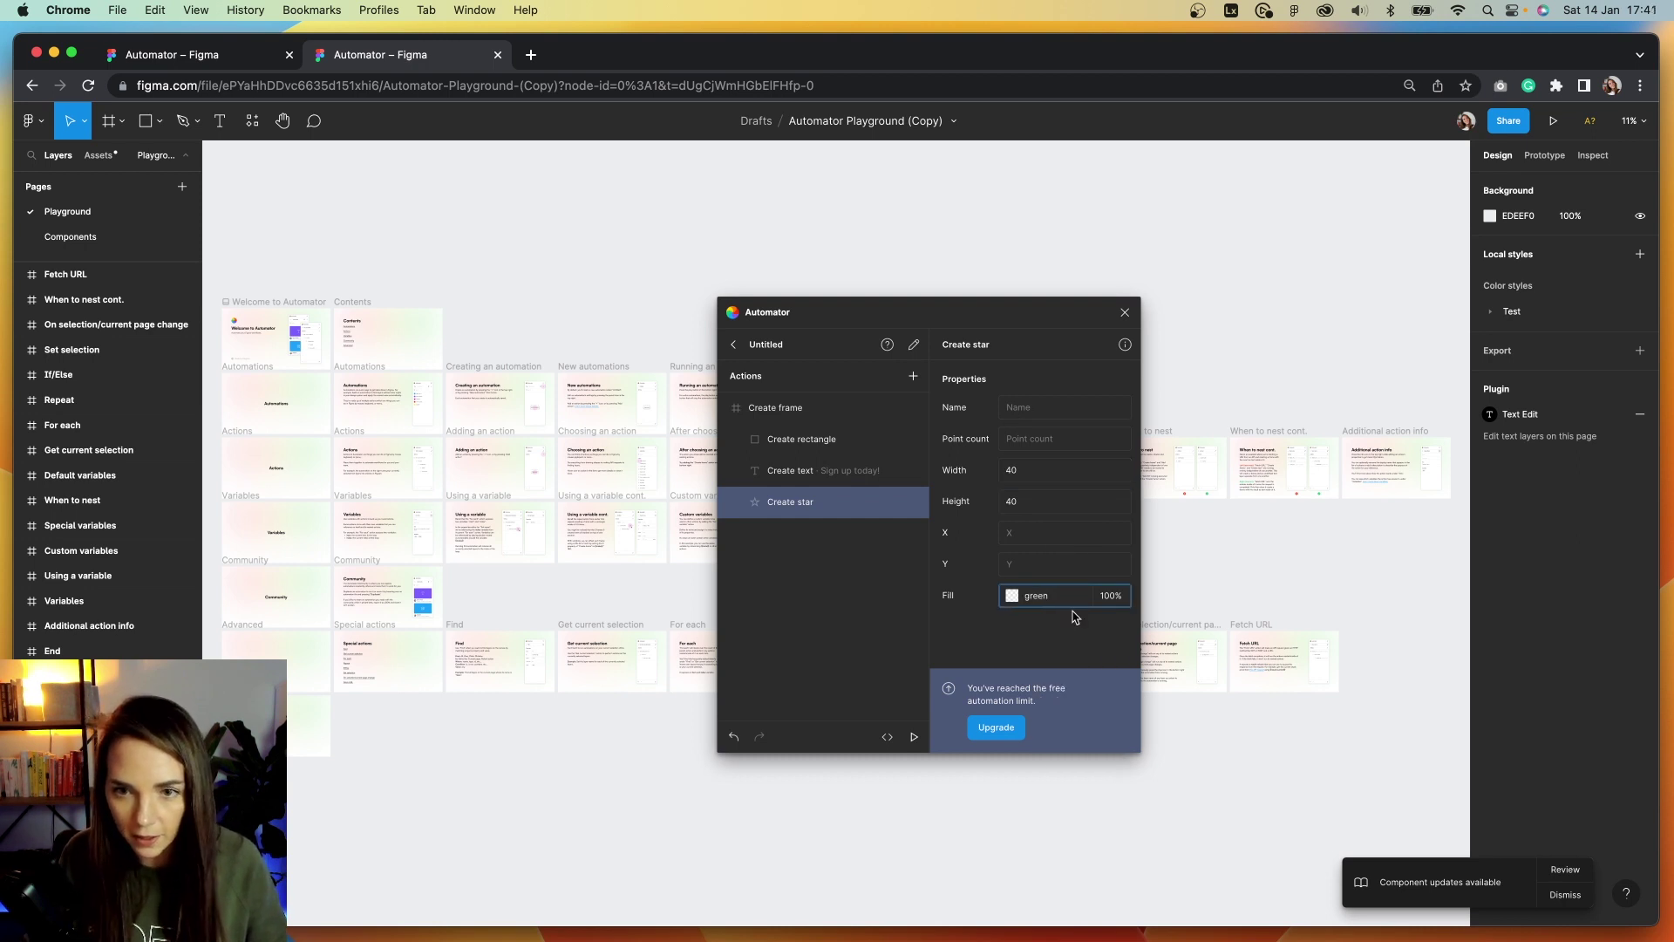
pyautogui.click(1073, 638)
pyautogui.click(1009, 599)
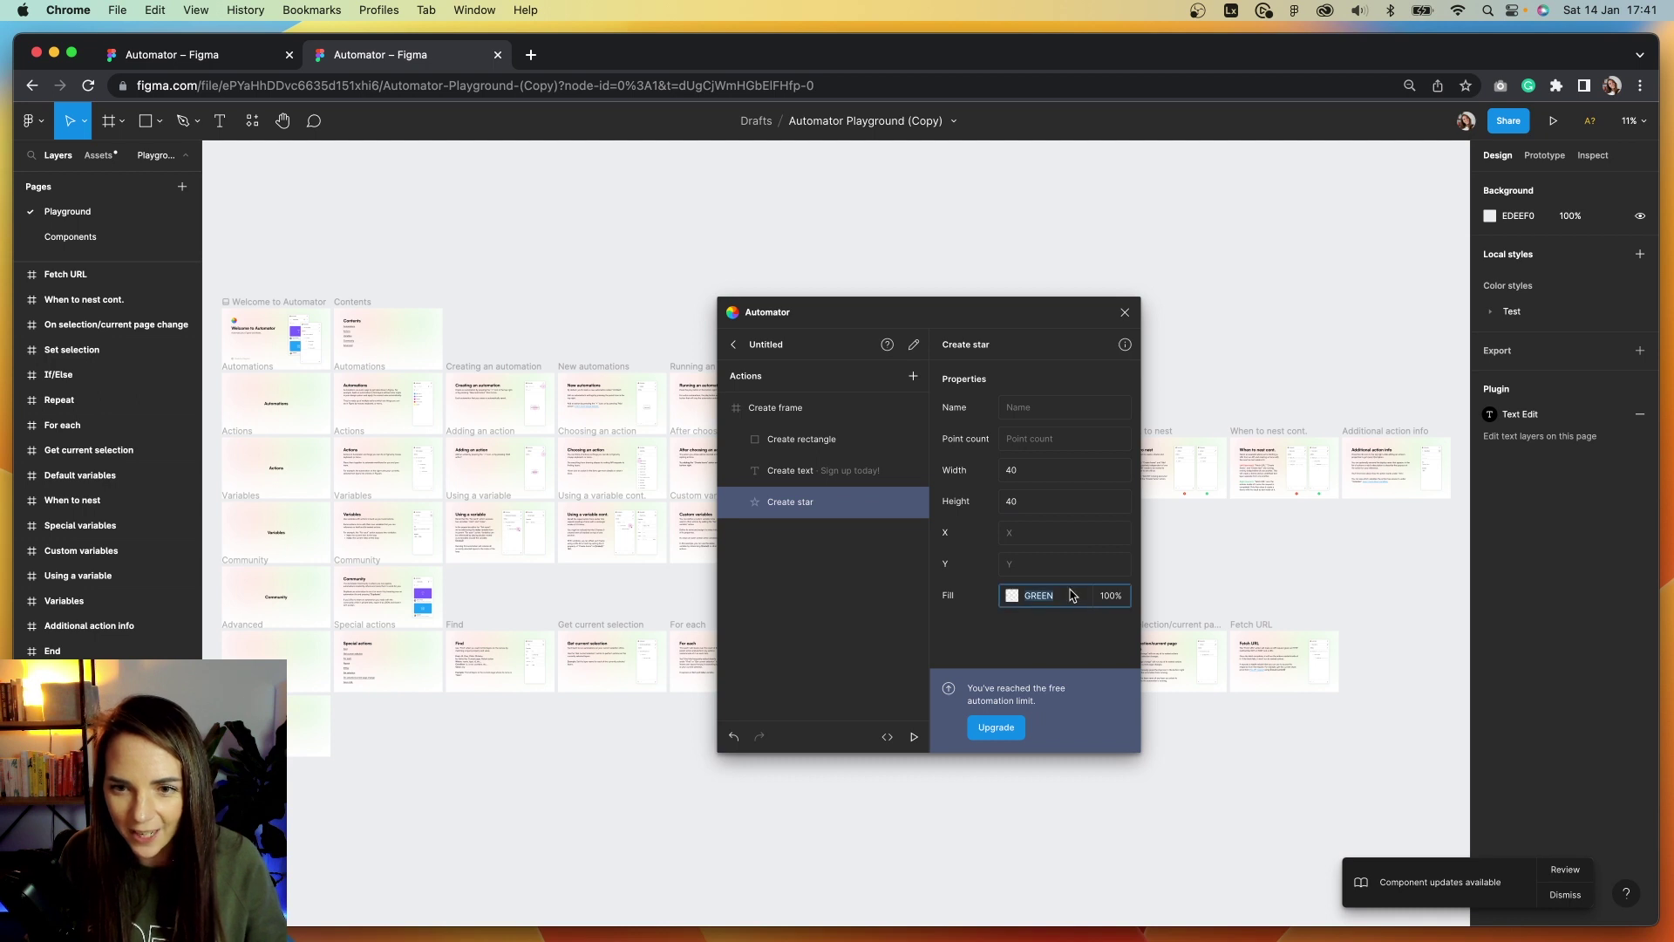
pyautogui.press('BackSpace')
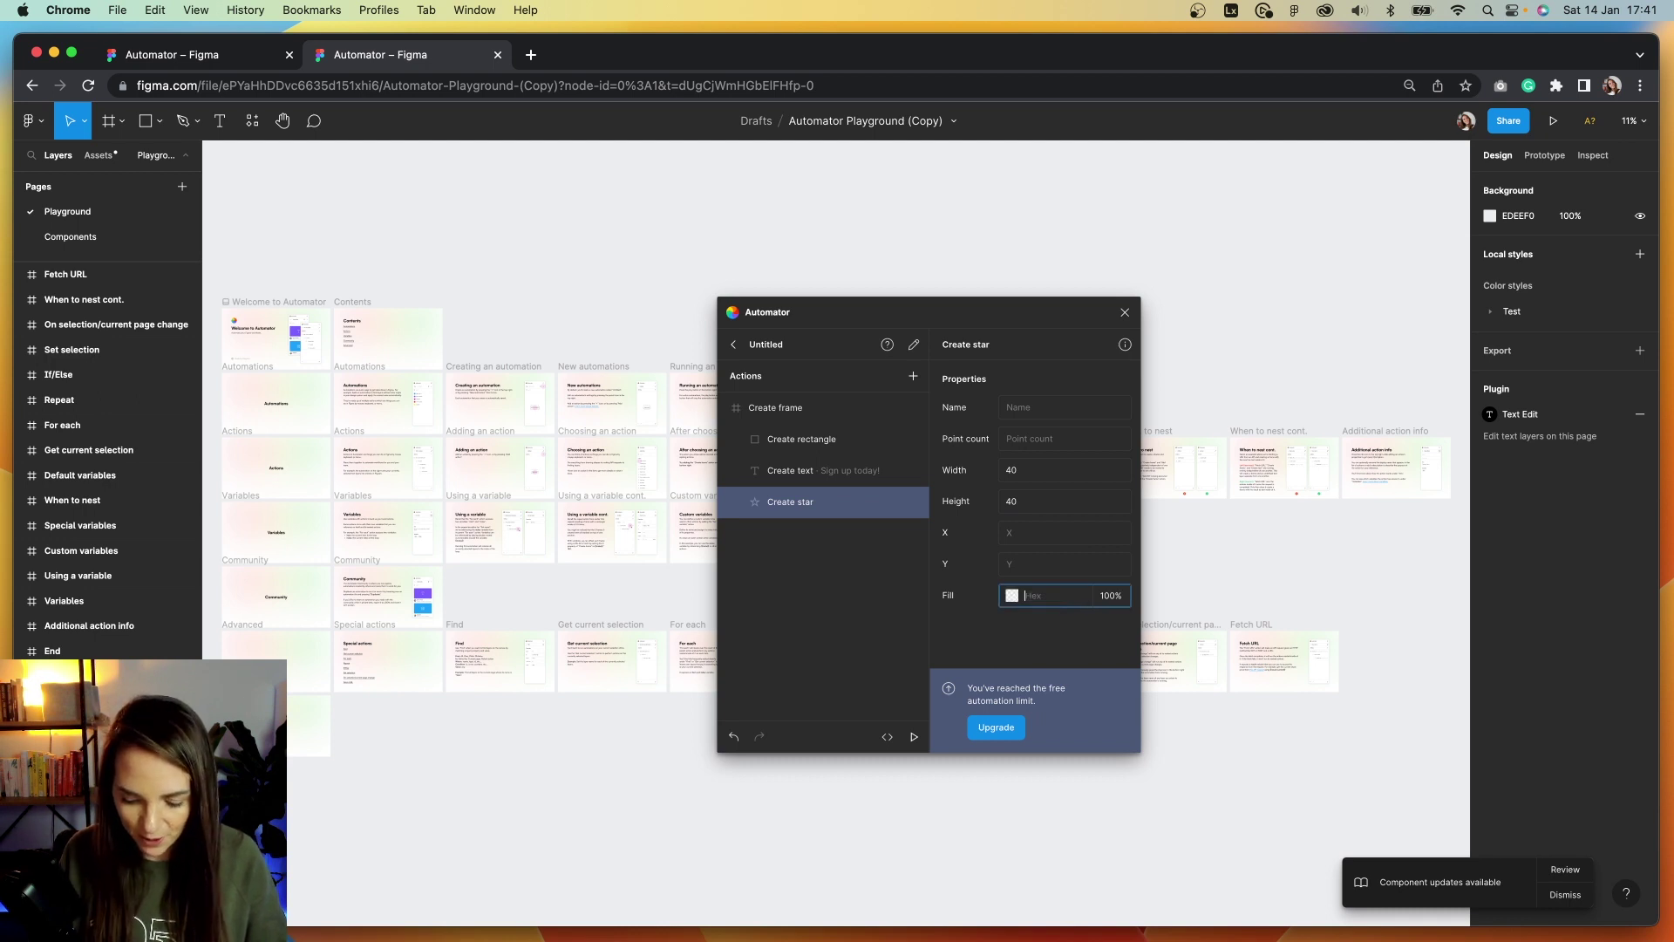
pyautogui.click(1042, 598)
pyautogui.click(1049, 670)
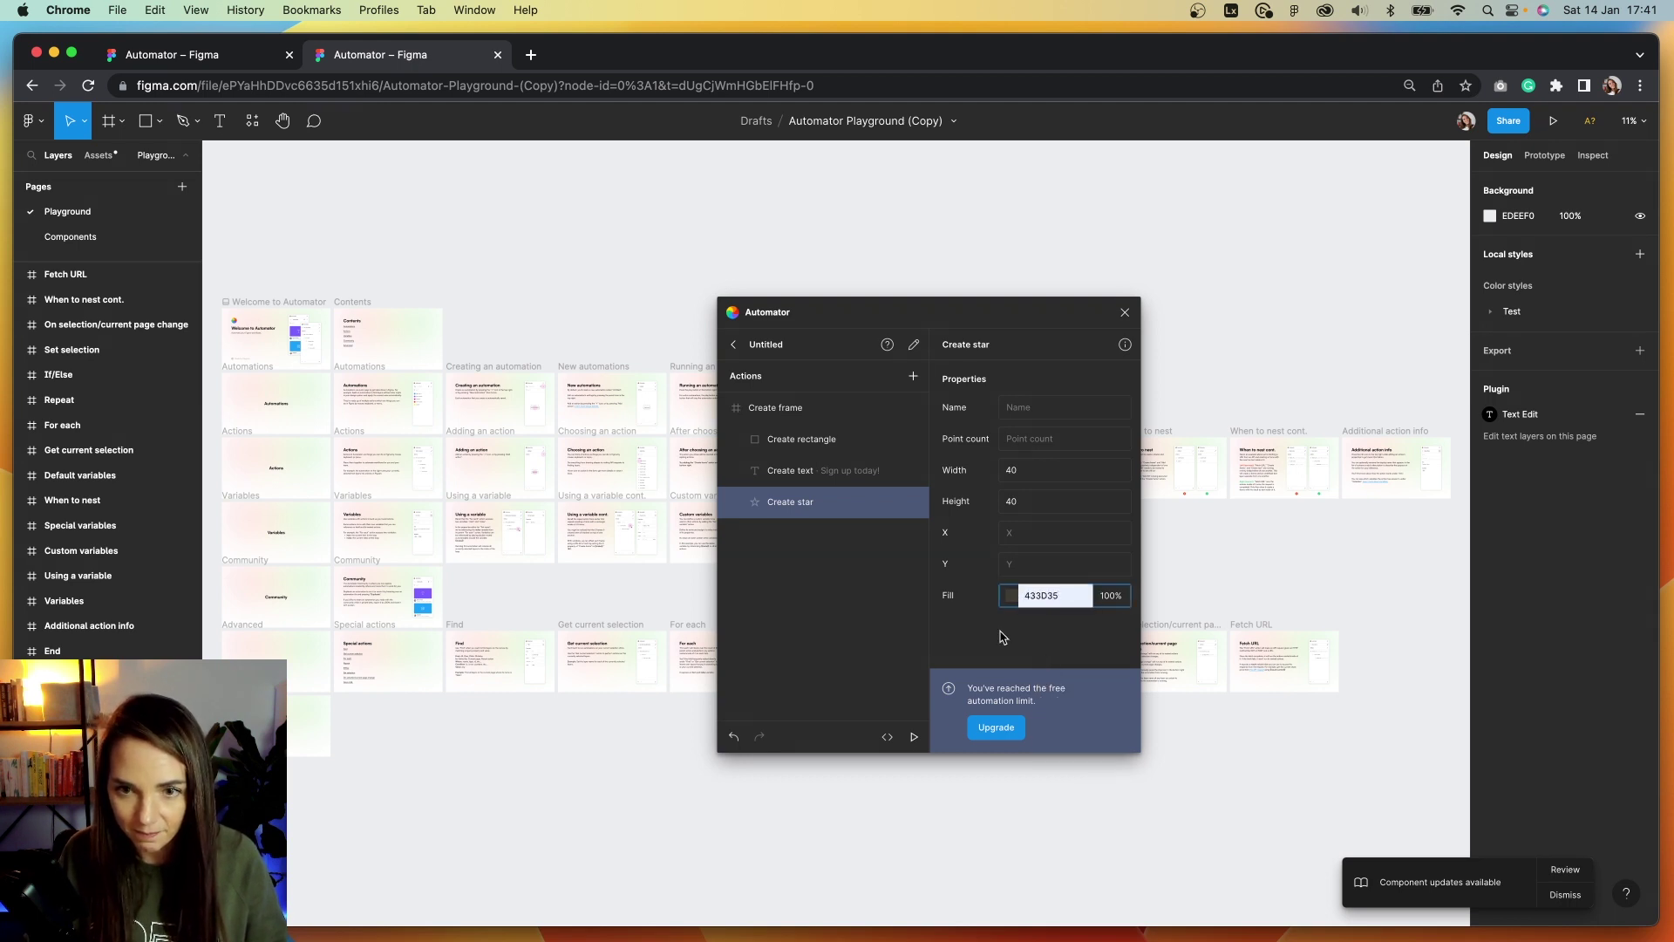
# Set the Create frame fill to white FFFFFF and run the automation.
pyautogui.click(776, 408)
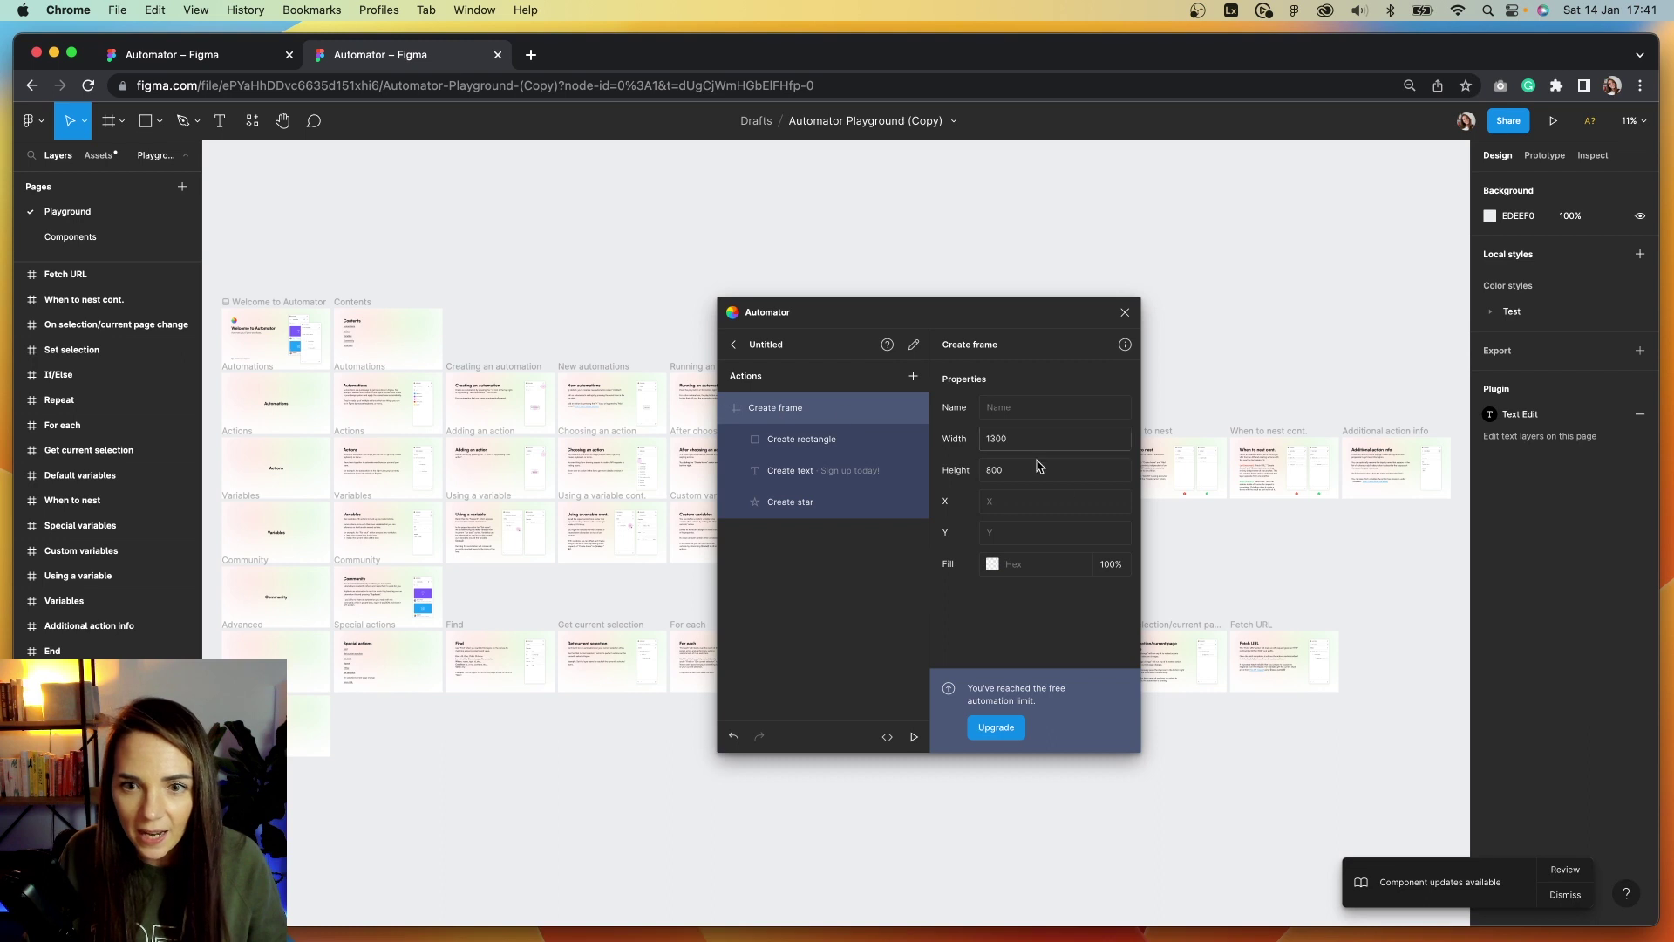
pyautogui.click(999, 567)
pyautogui.click(1051, 602)
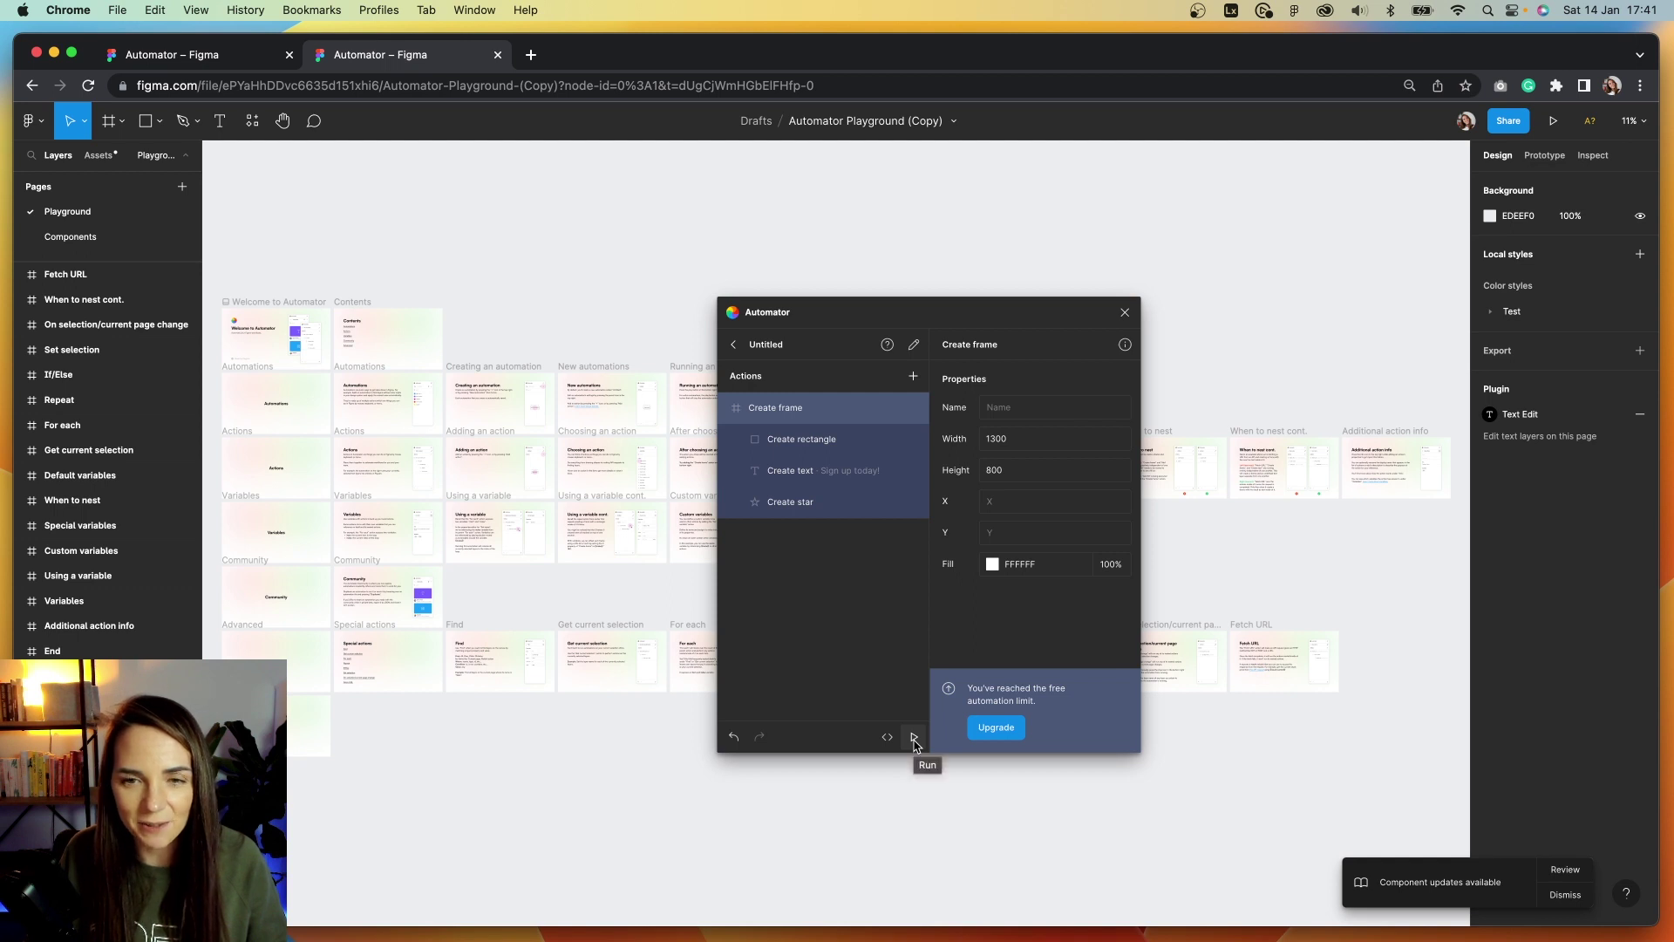
pyautogui.click(914, 737)
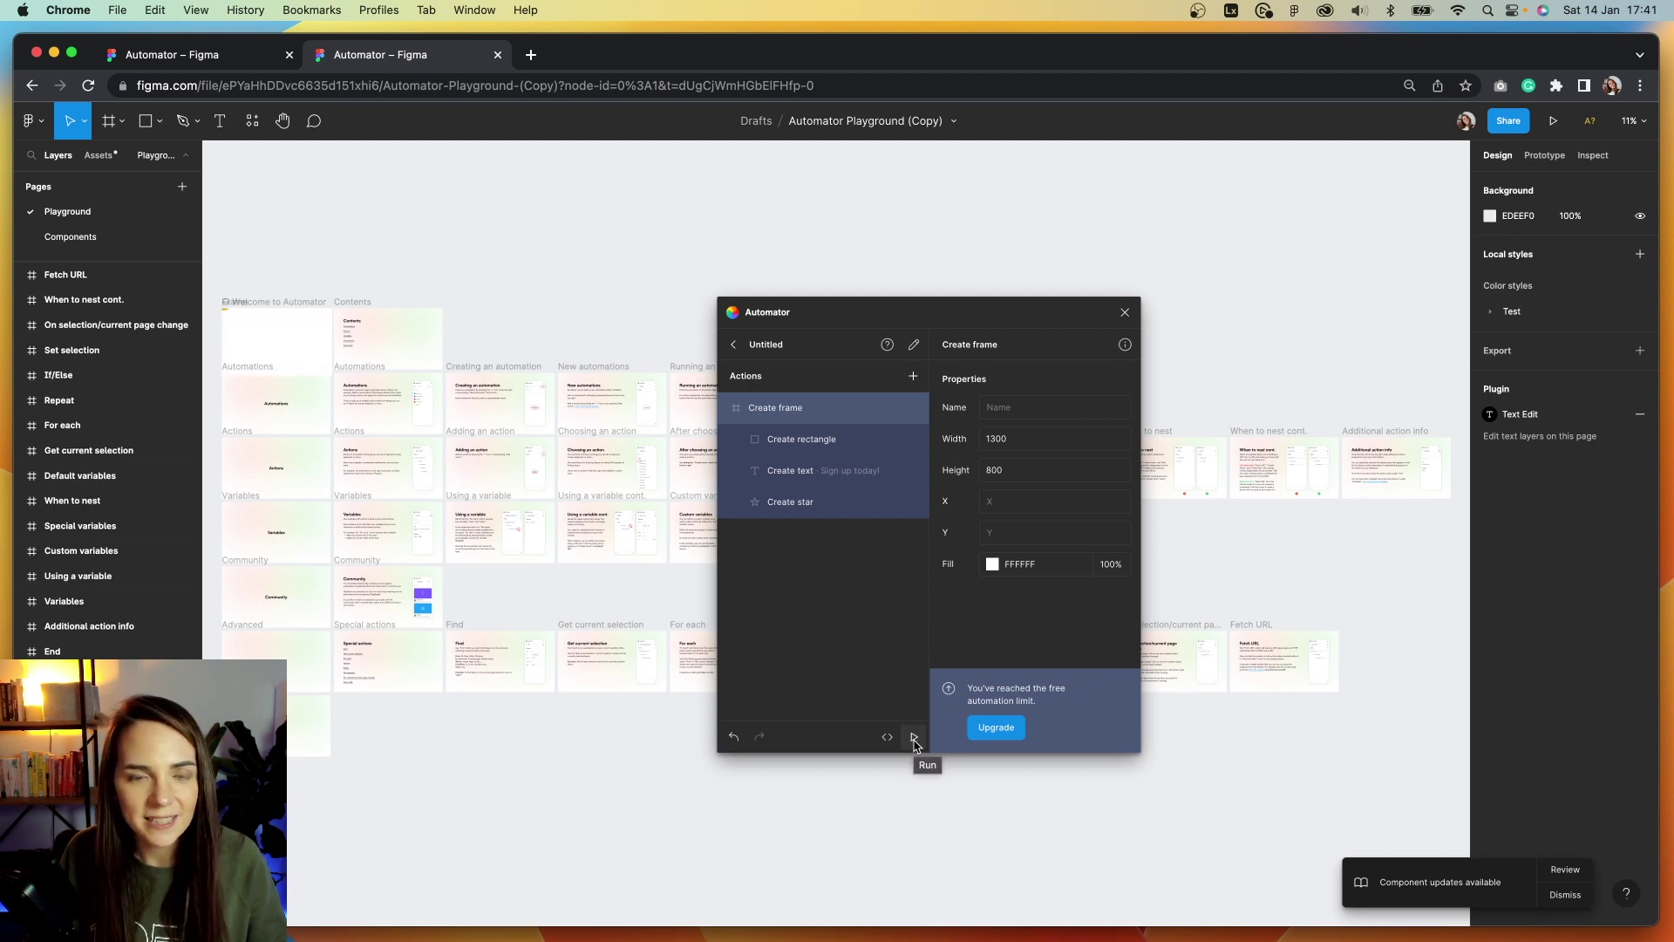
# Move the Automator window and the Welcome to Automator frame aside to reveal the new frame.
pyautogui.scroll(5, 509, 283)
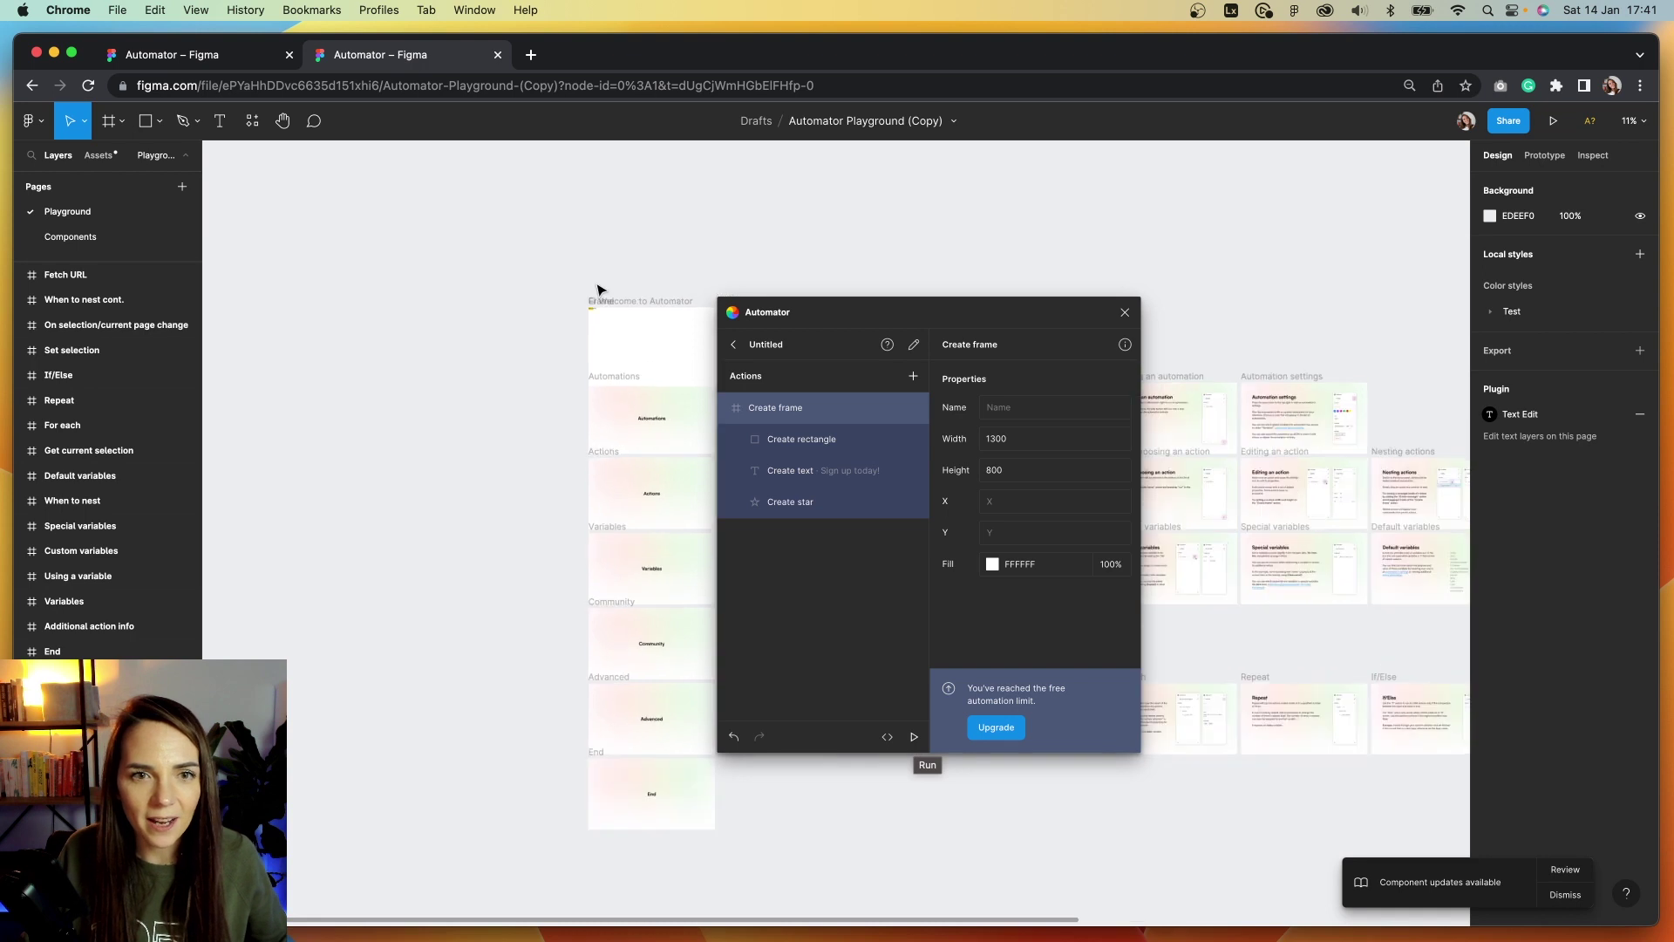
pyautogui.scroll(5, 550, 357)
pyautogui.moveTo(1096, 312); pyautogui.dragTo(1434, 390)
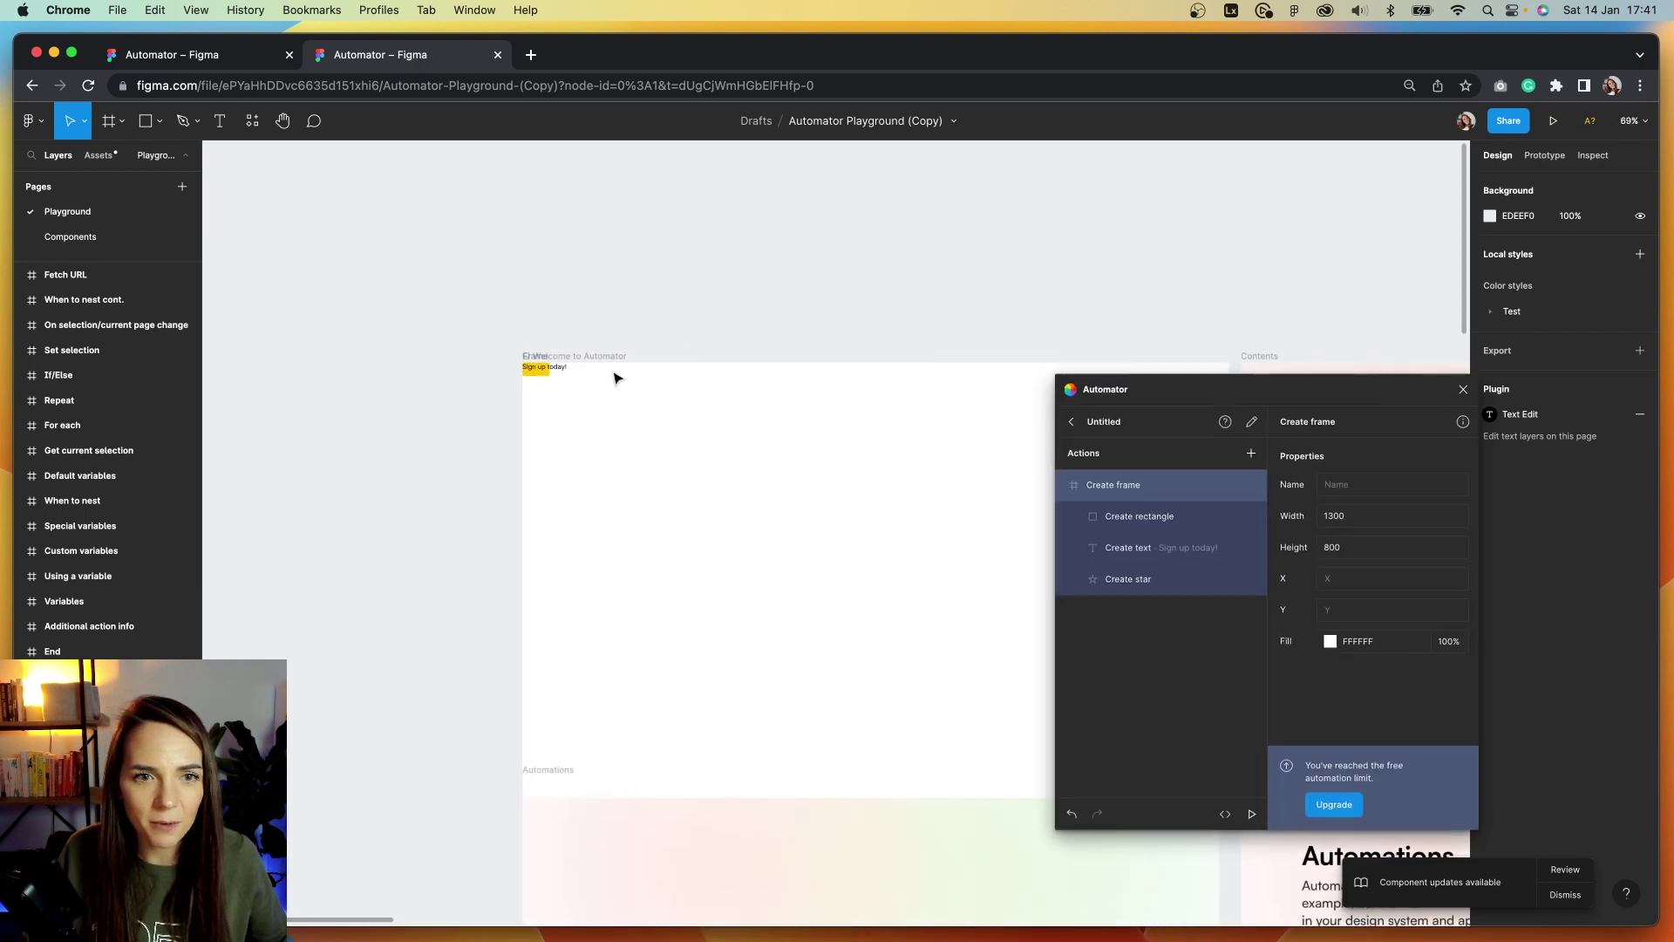
pyautogui.click(564, 358)
pyautogui.scroll(-10, 565, 358)
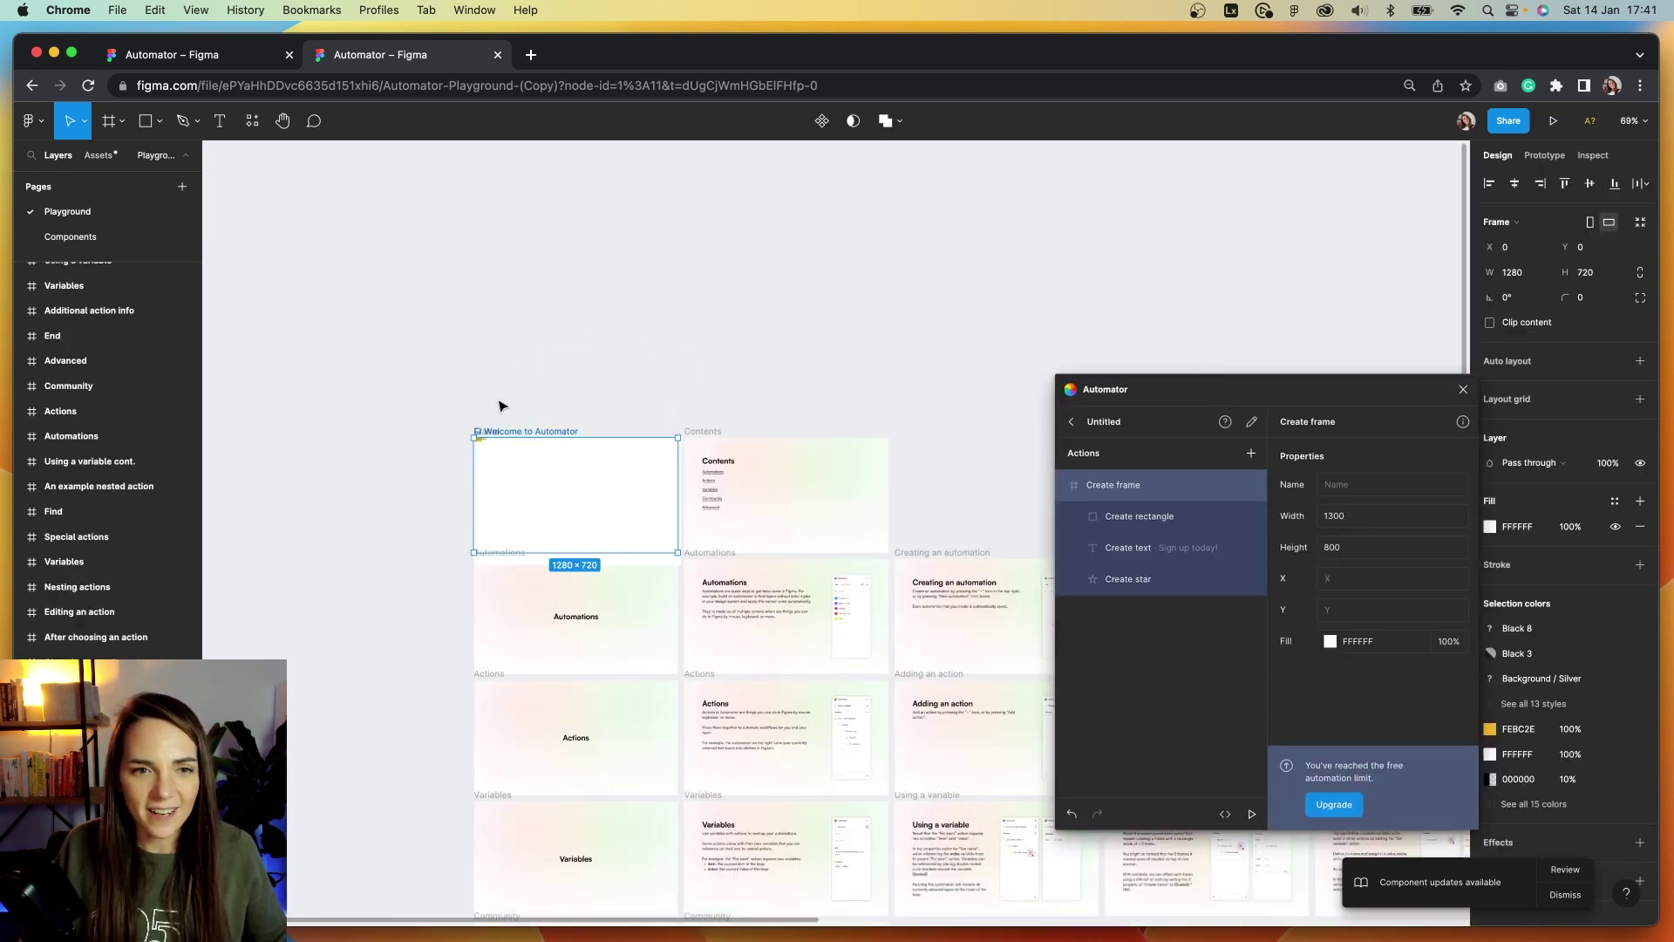
pyautogui.moveTo(514, 422); pyautogui.dragTo(514, 251)
pyautogui.scroll(1, 481, 423)
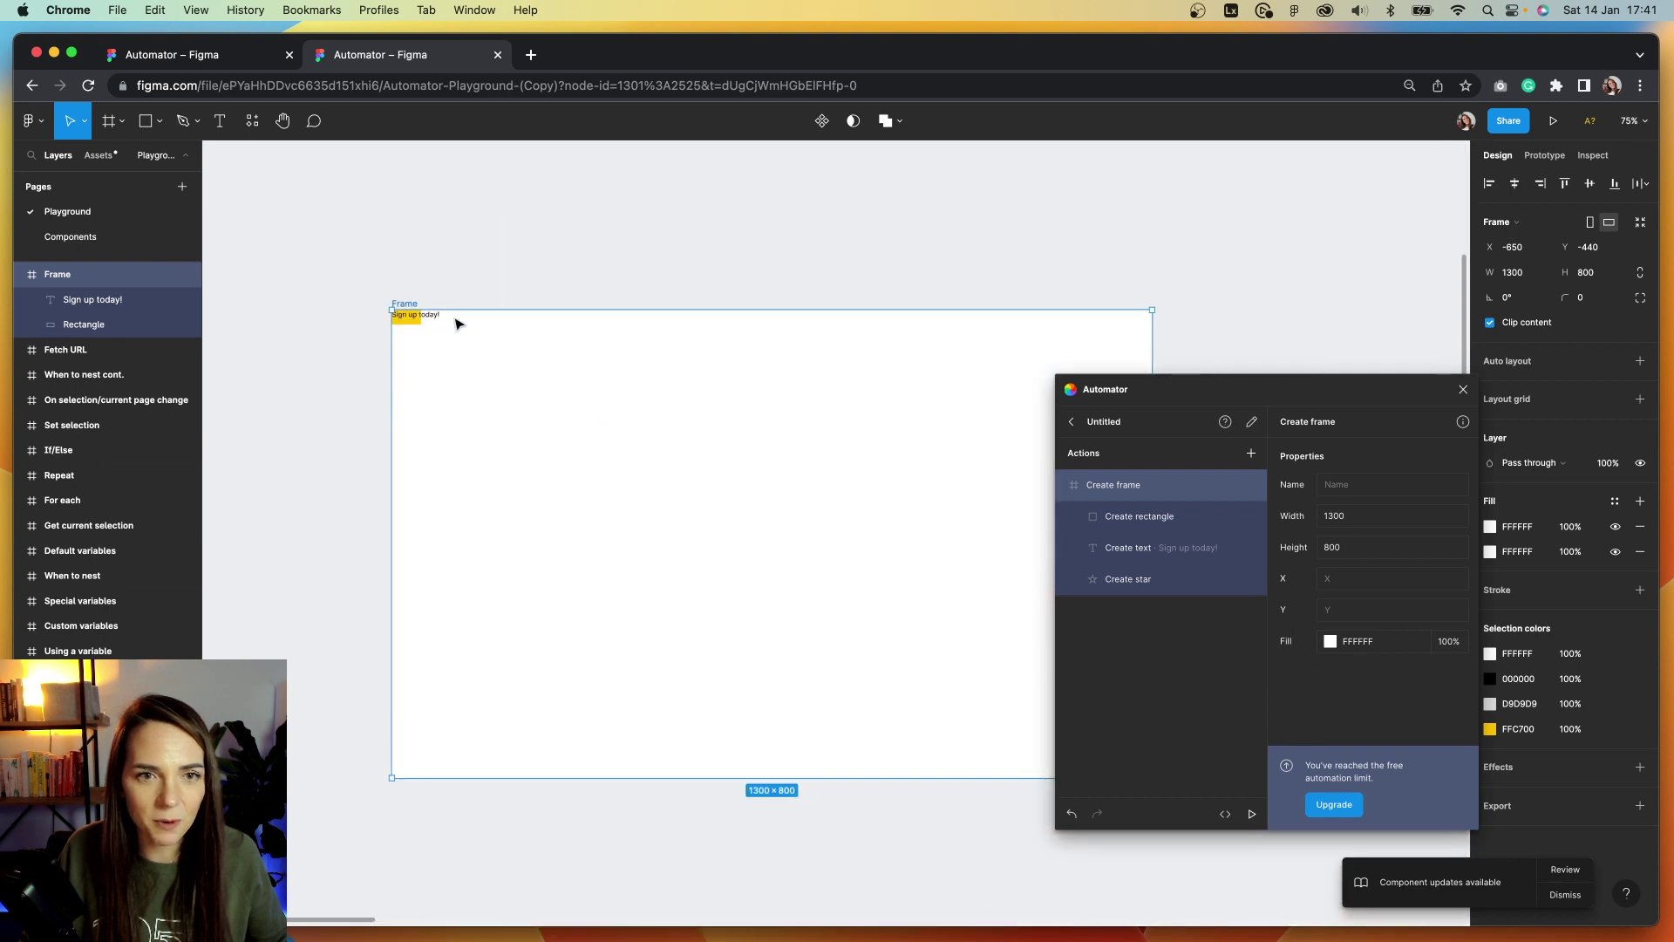
# Zoom into the new frame and try selecting its text and rectangle layers.
pyautogui.scroll(5, 402, 339)
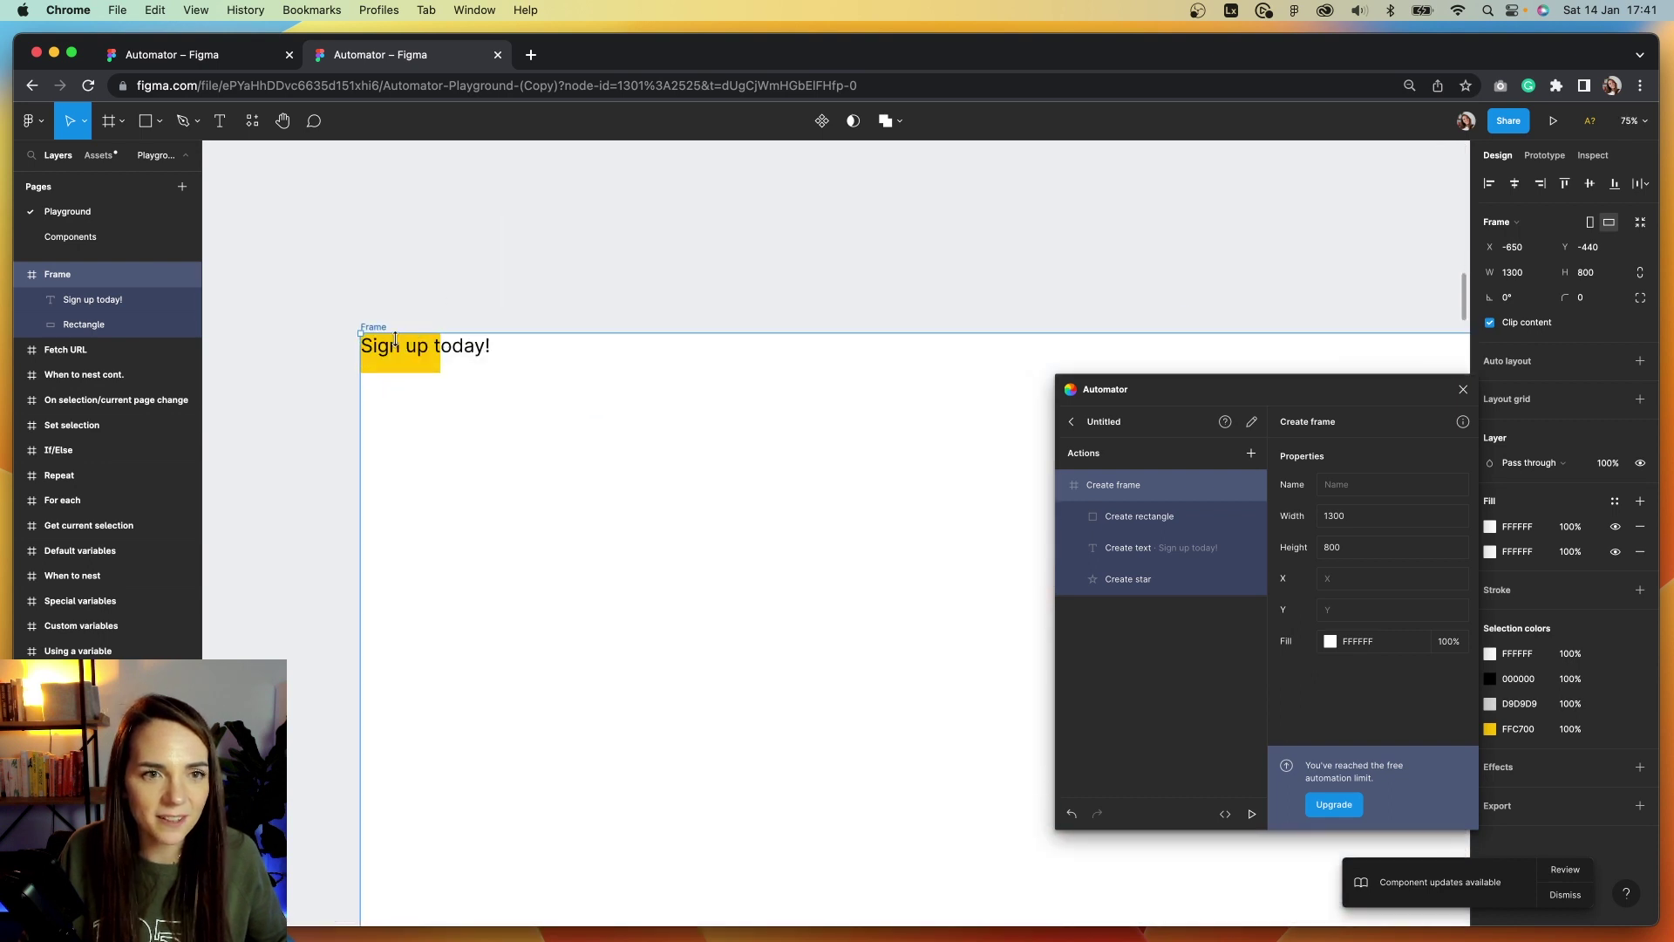
pyautogui.click(470, 353)
pyautogui.scroll(-5, 464, 358)
pyautogui.hscroll(4, 464, 363)
pyautogui.scroll(-2, 464, 363)
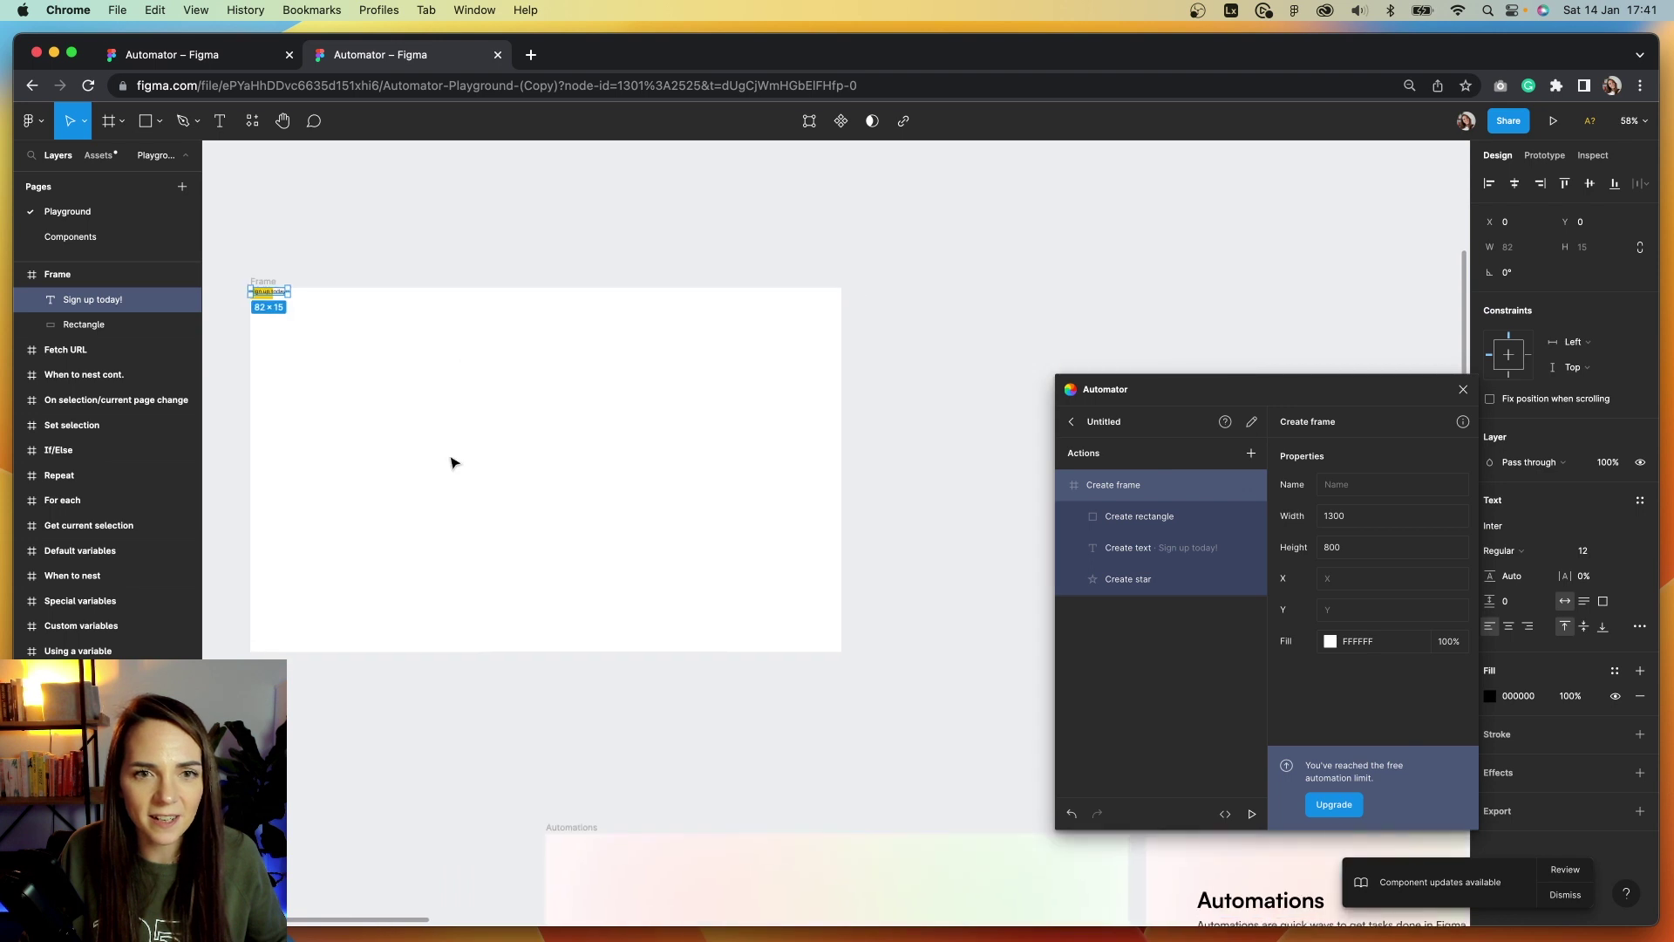
pyautogui.click(1176, 584)
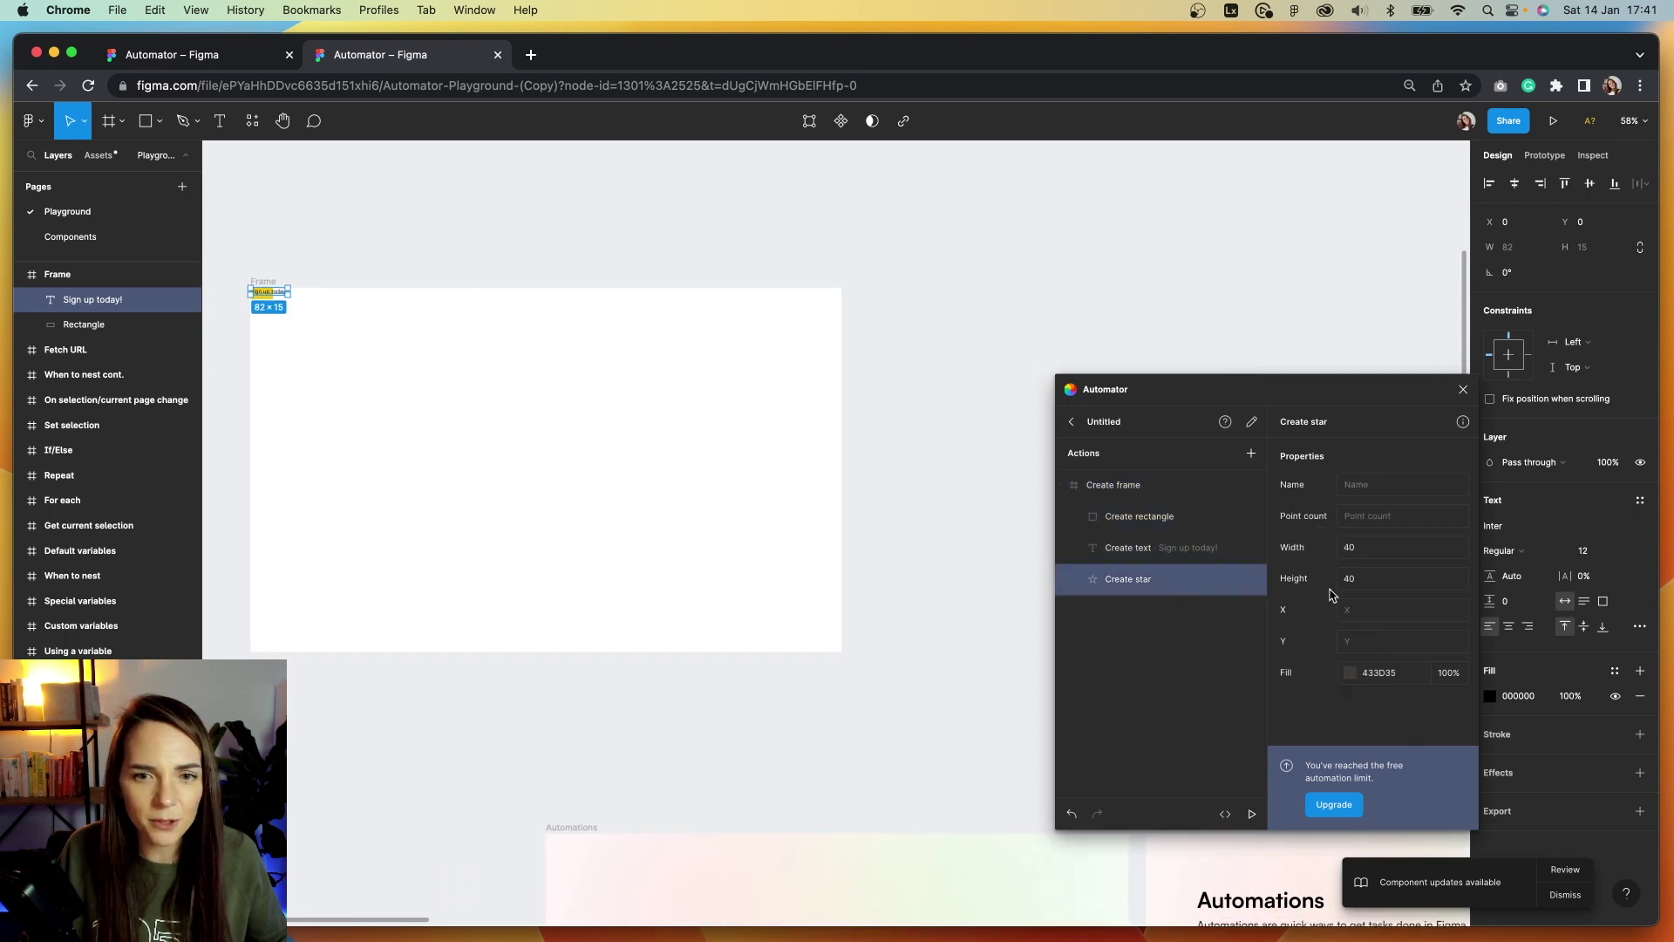
pyautogui.scroll(10, 269, 280)
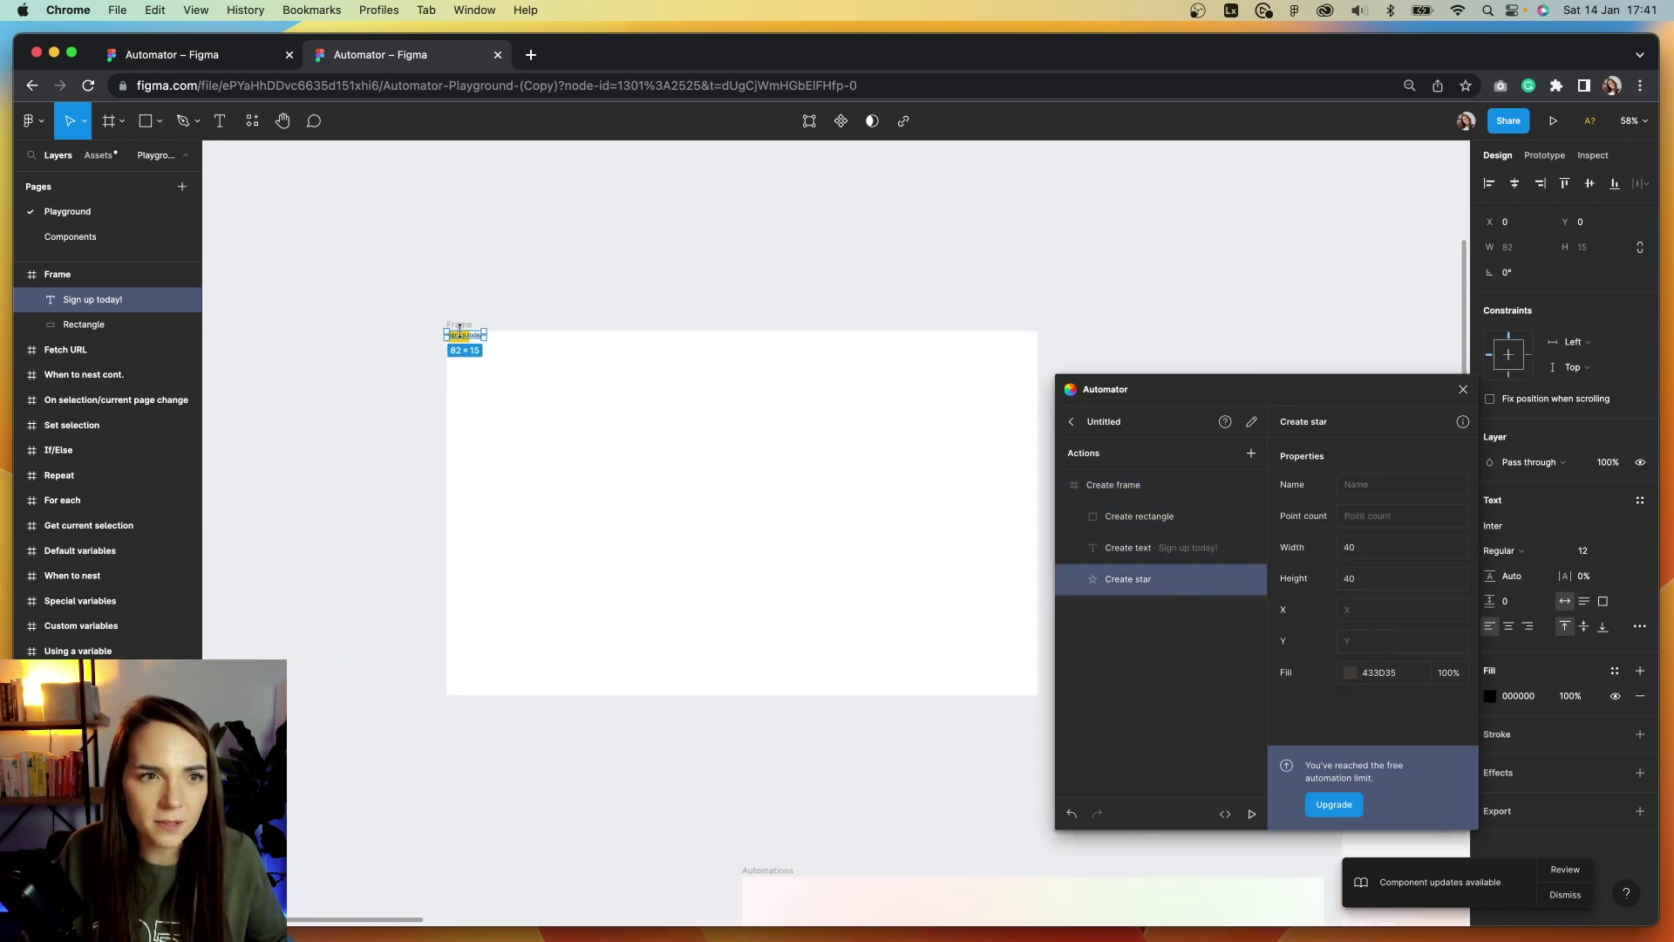
pyautogui.press('super+a')
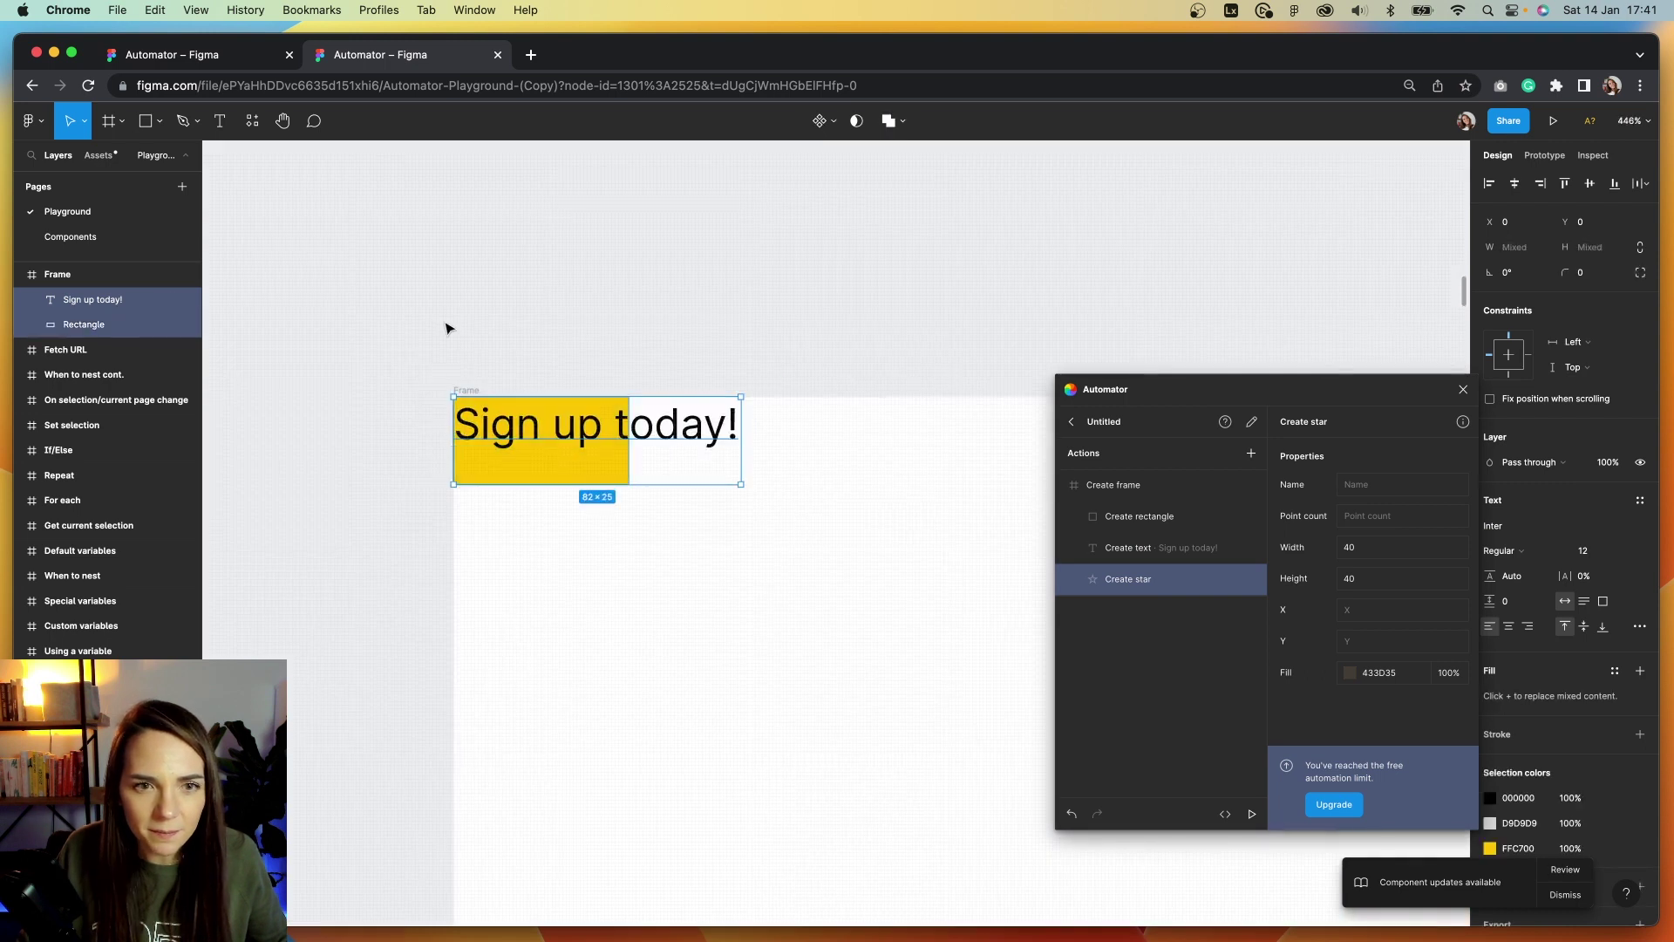
pyautogui.scroll(-10, 555, 454)
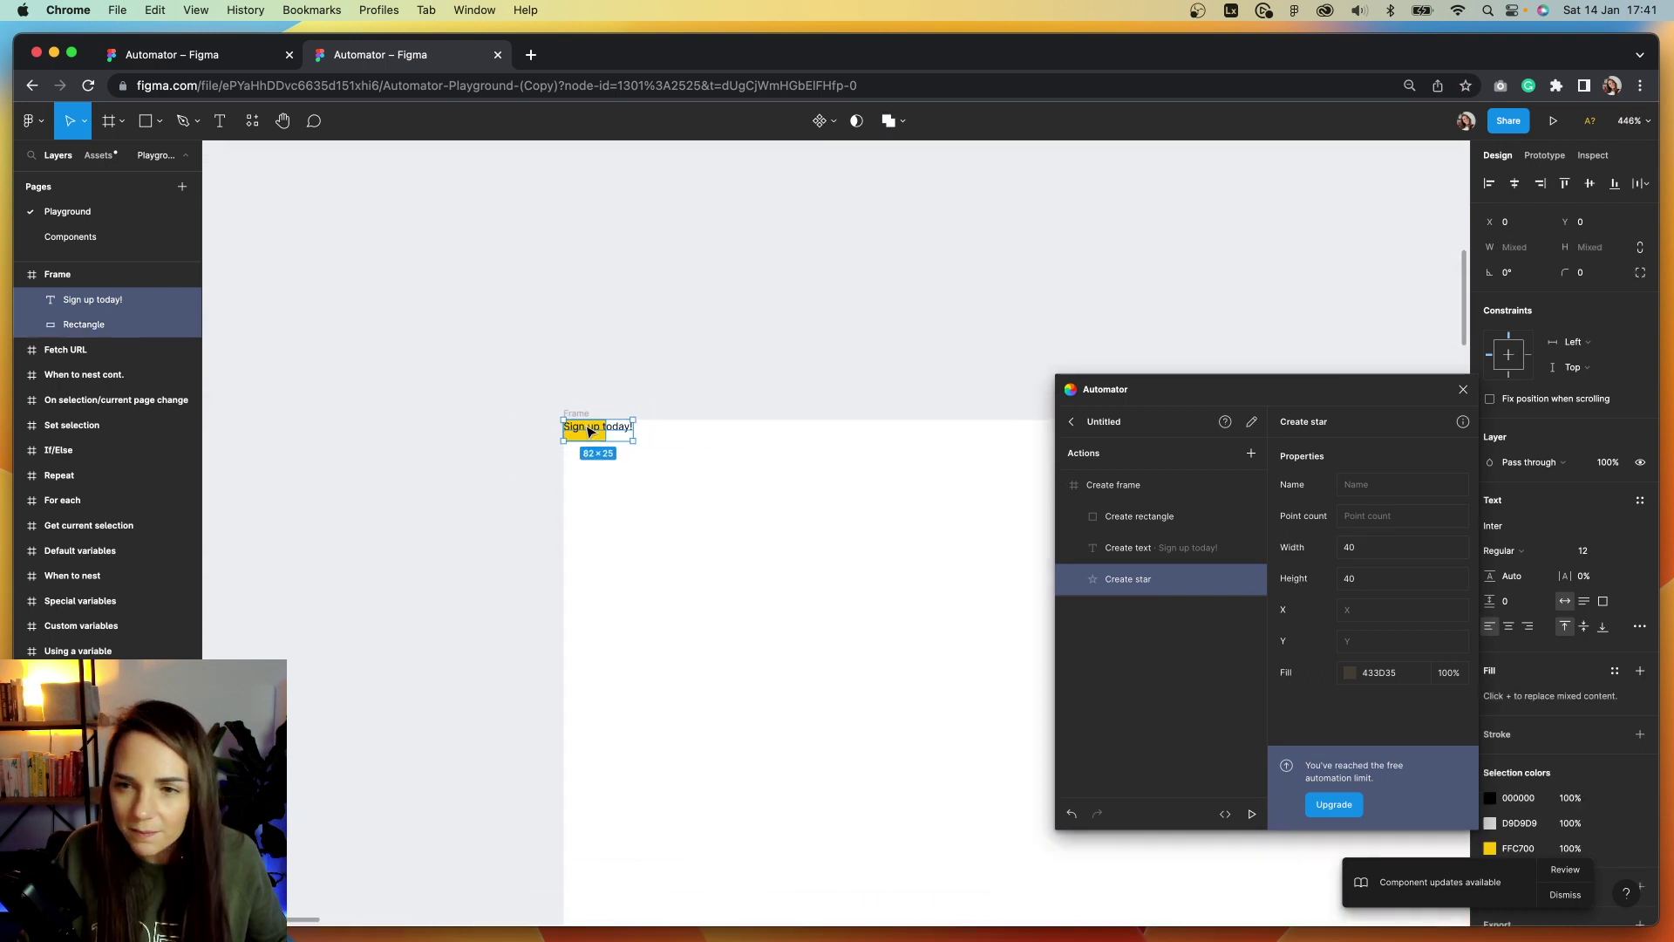
pyautogui.click(554, 453)
pyautogui.hscroll(5, 558, 455)
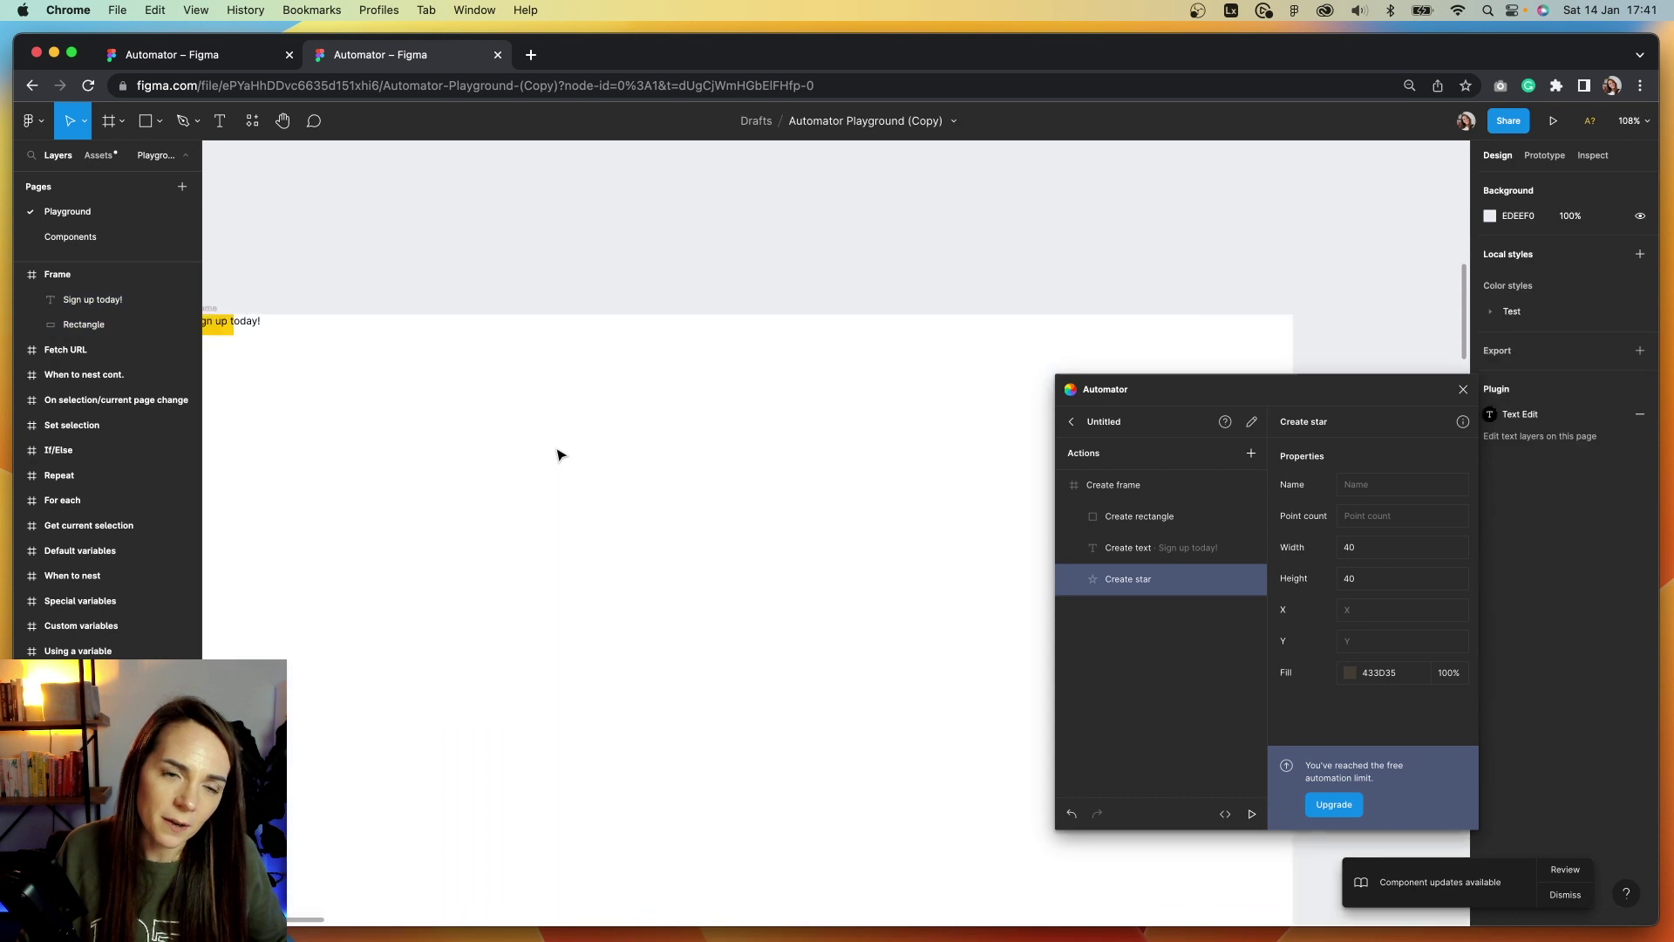
pyautogui.hscroll(-3, 384, 345)
pyautogui.moveTo(456, 363); pyautogui.dragTo(339, 314)
pyautogui.click(418, 363)
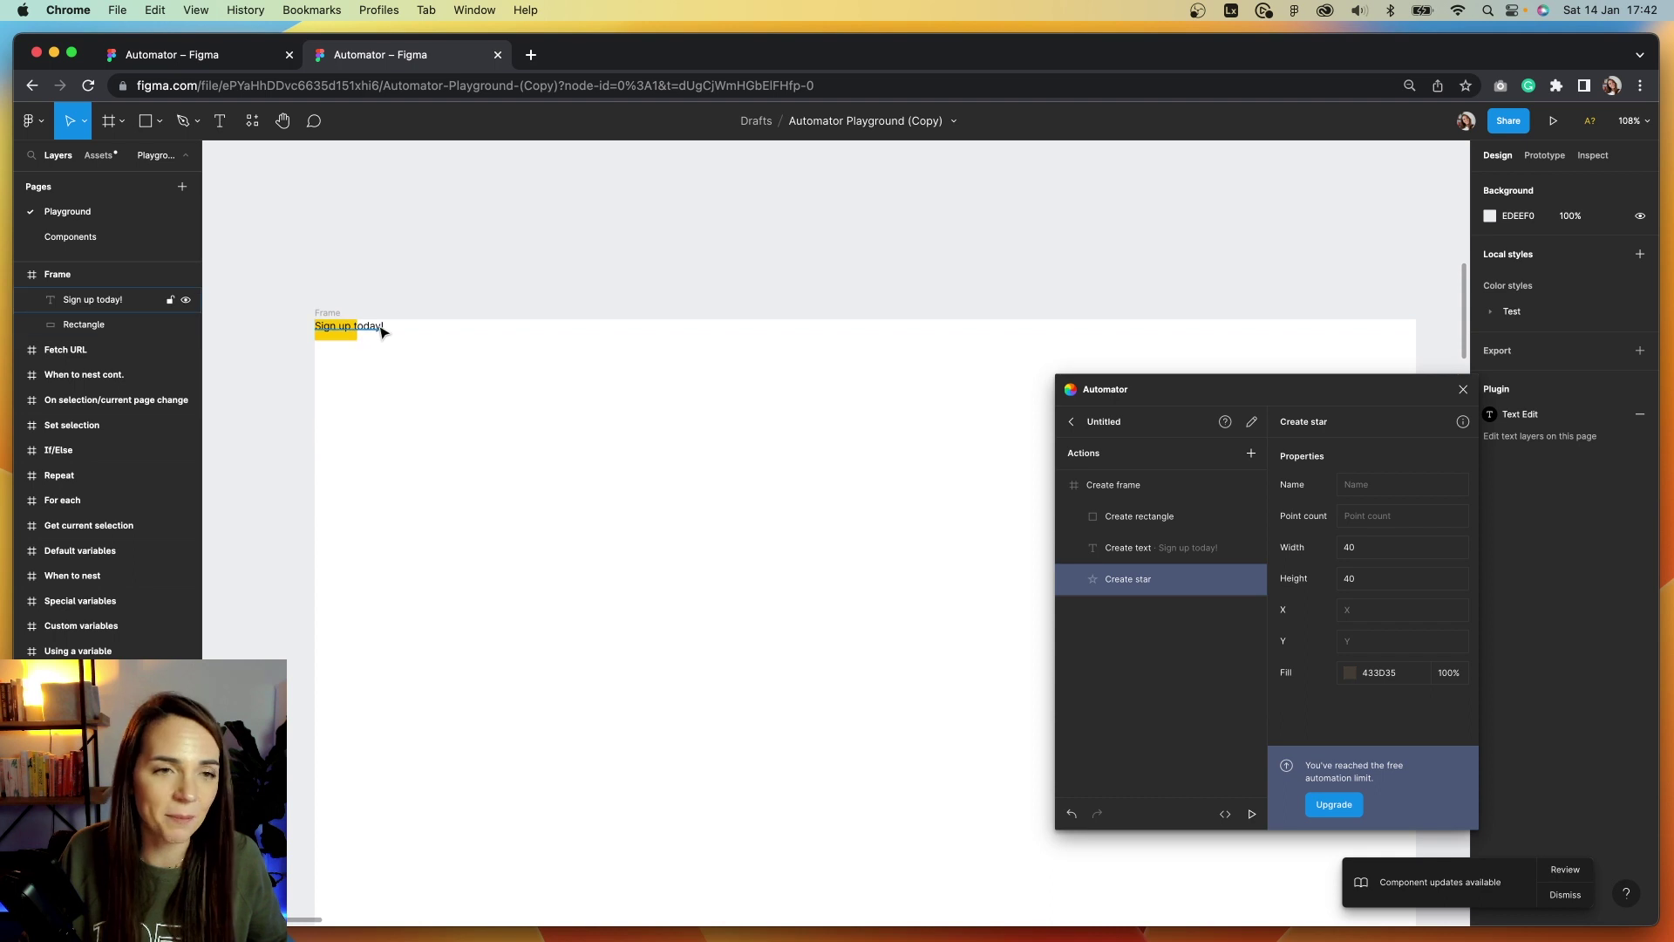
# Move the 'Sign up today!' text off the yellow rectangle and place the rectangle below it.
pyautogui.click(336, 335)
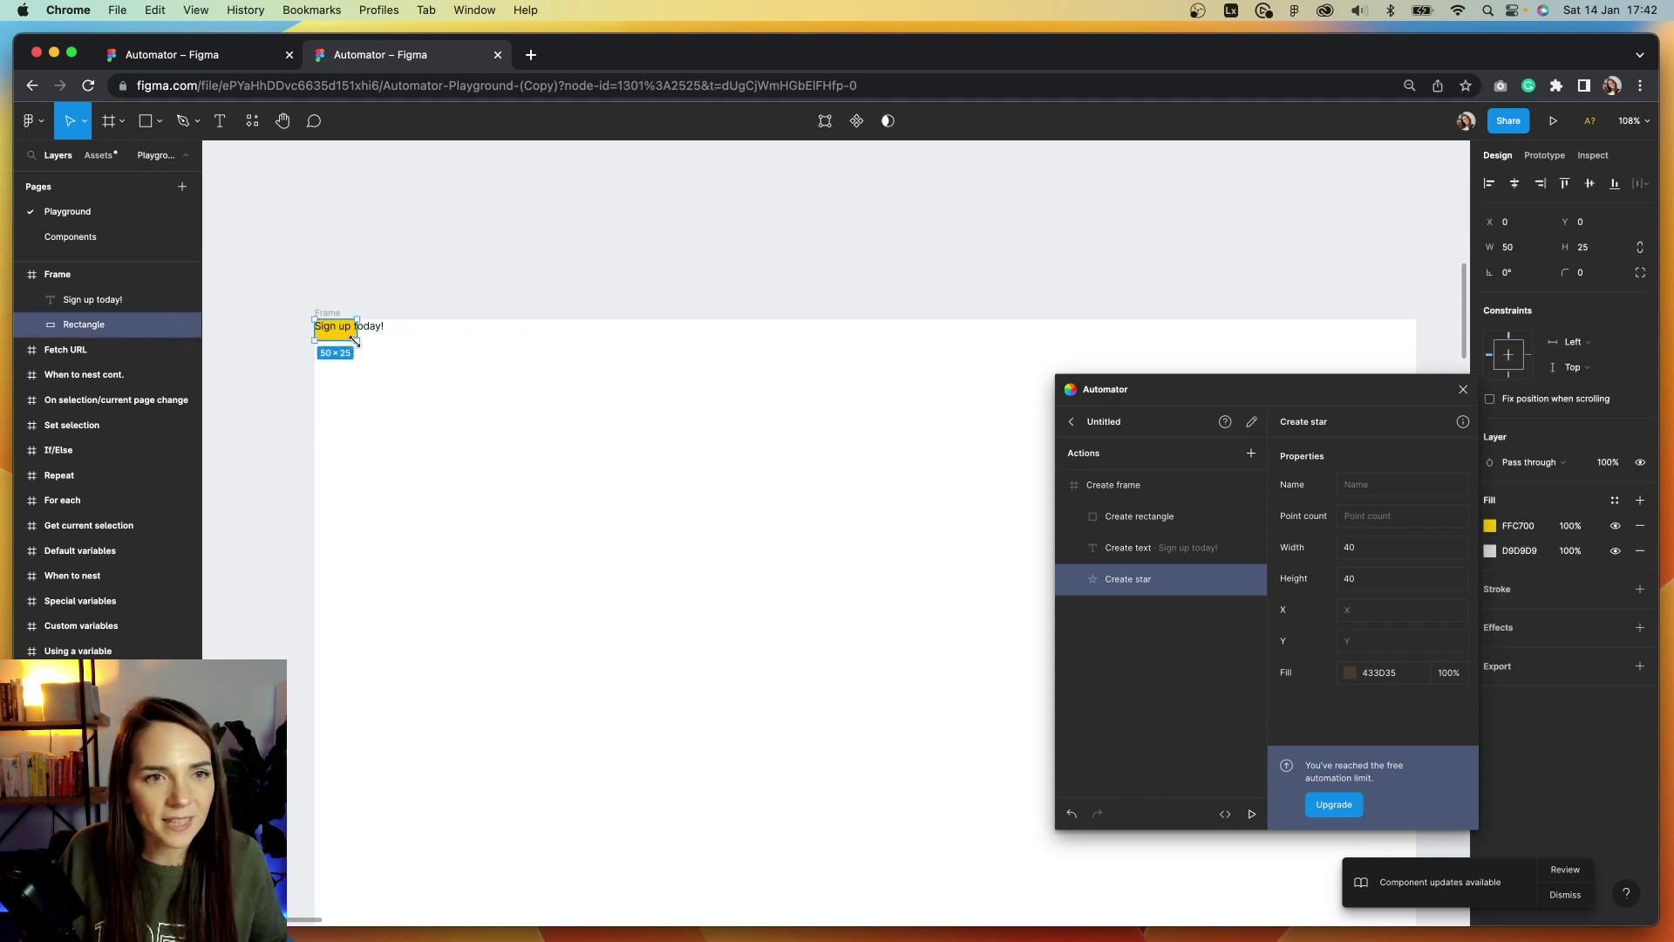
pyautogui.click(321, 235)
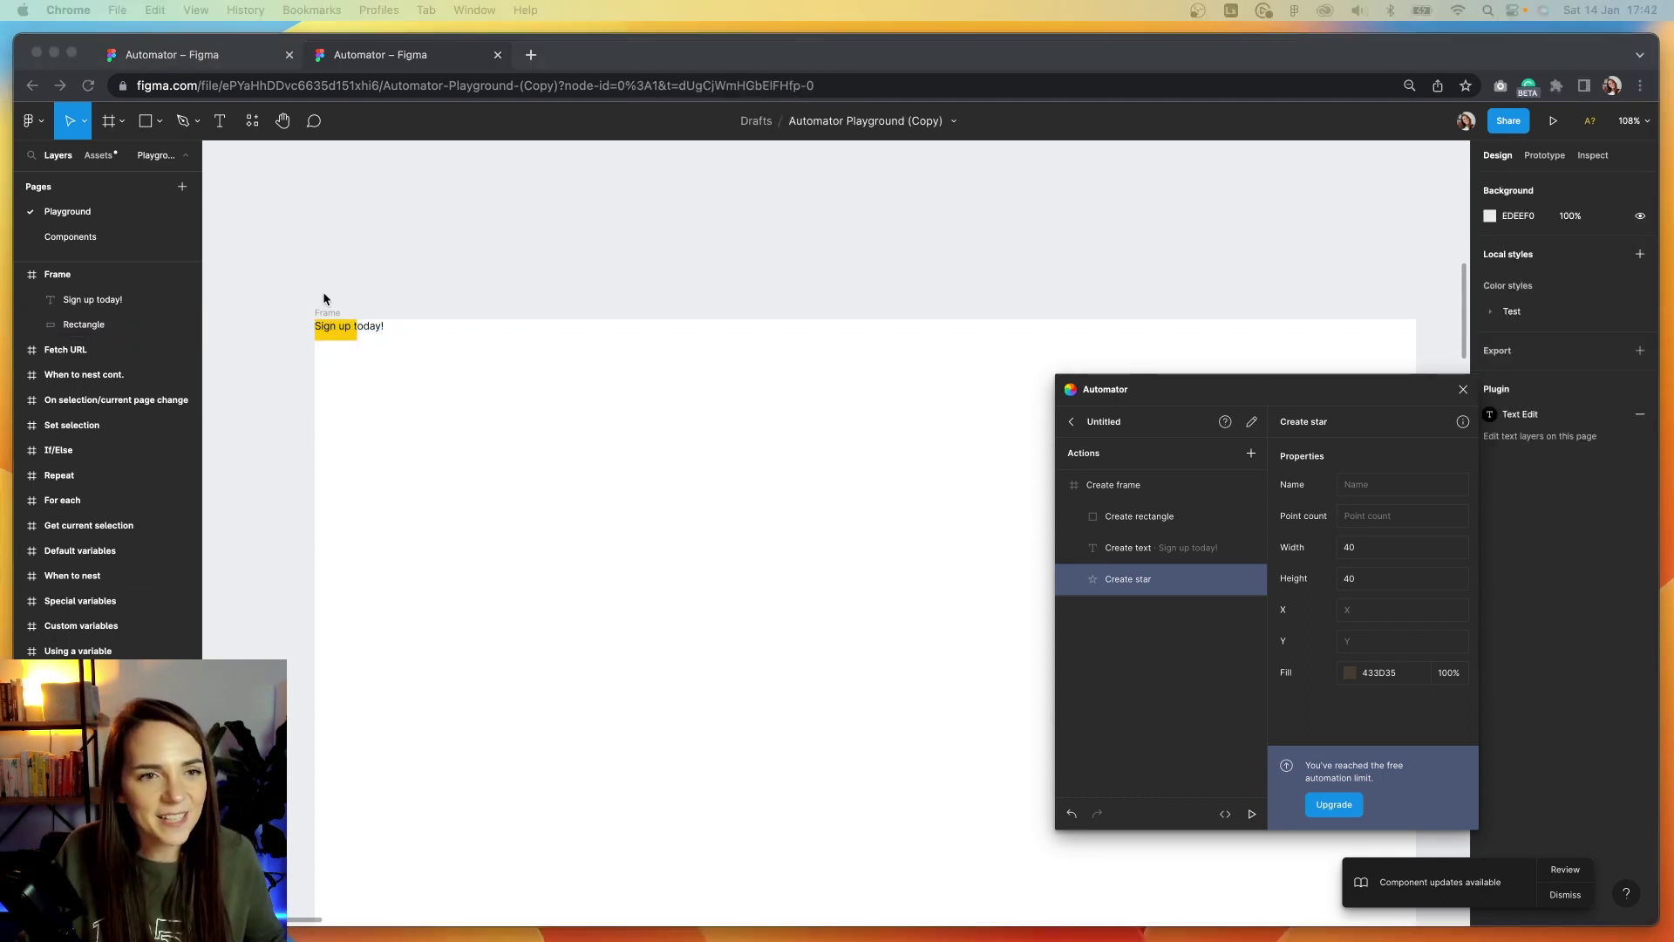
pyautogui.scroll(5, 279, 316)
pyautogui.click(441, 353)
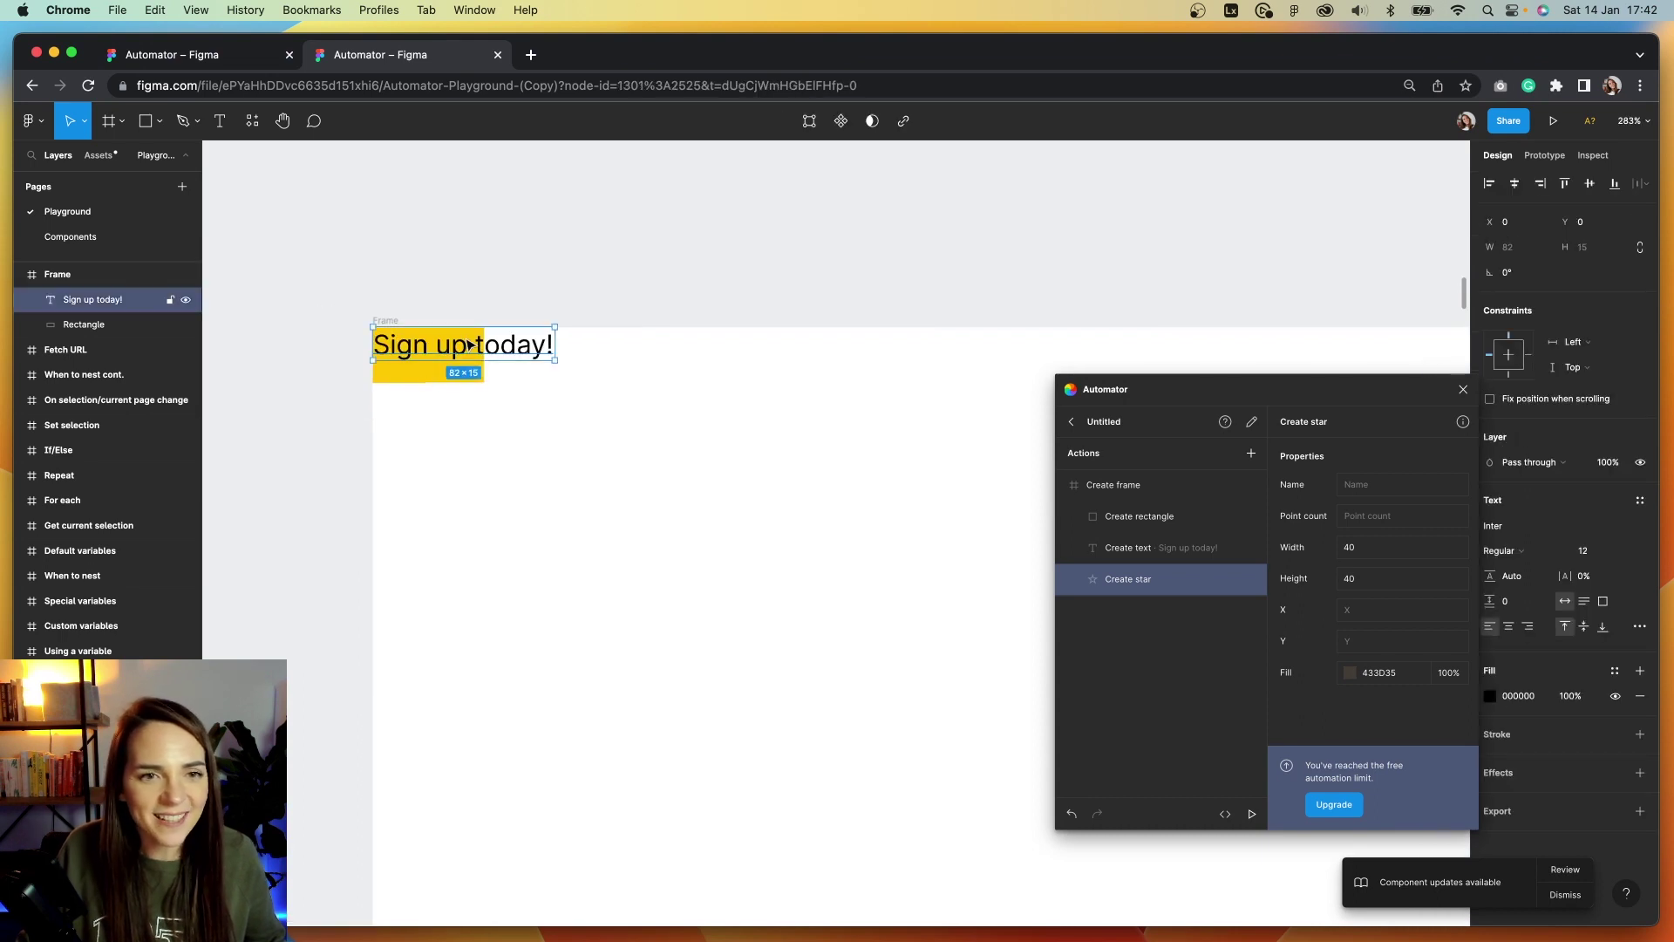
pyautogui.moveTo(469, 344); pyautogui.dragTo(697, 417)
pyautogui.moveTo(424, 366); pyautogui.dragTo(573, 499)
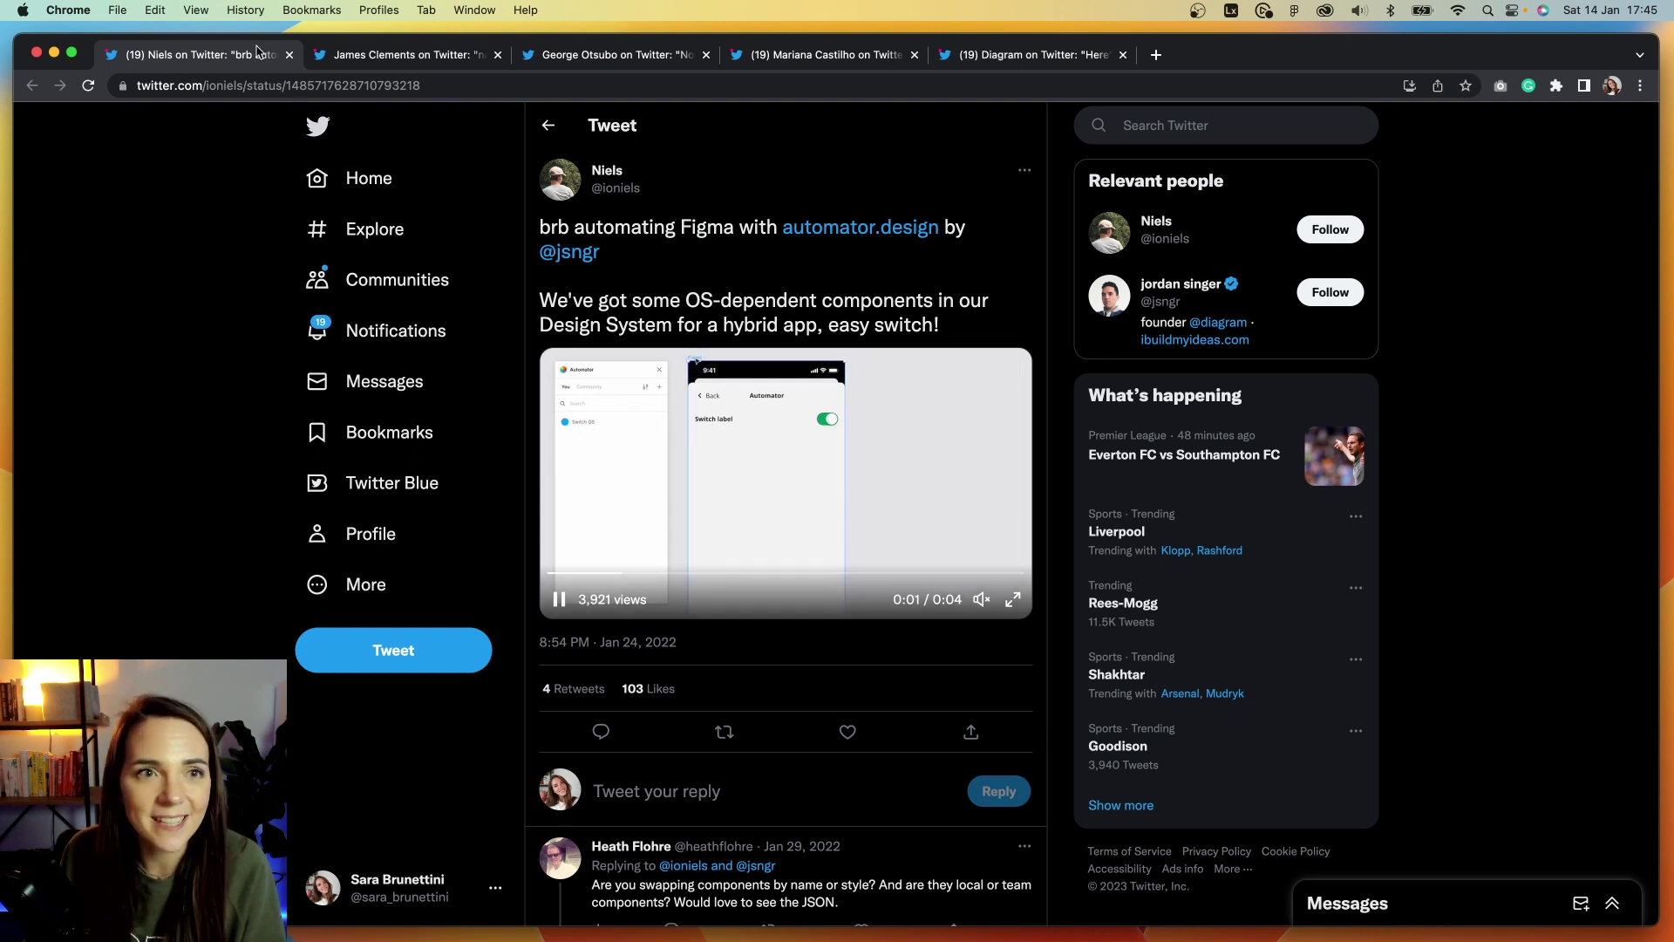
# View example tweets on colour naming, device frames and light/dark mode, ending on Diagram's speed thread.
pyautogui.click(367, 56)
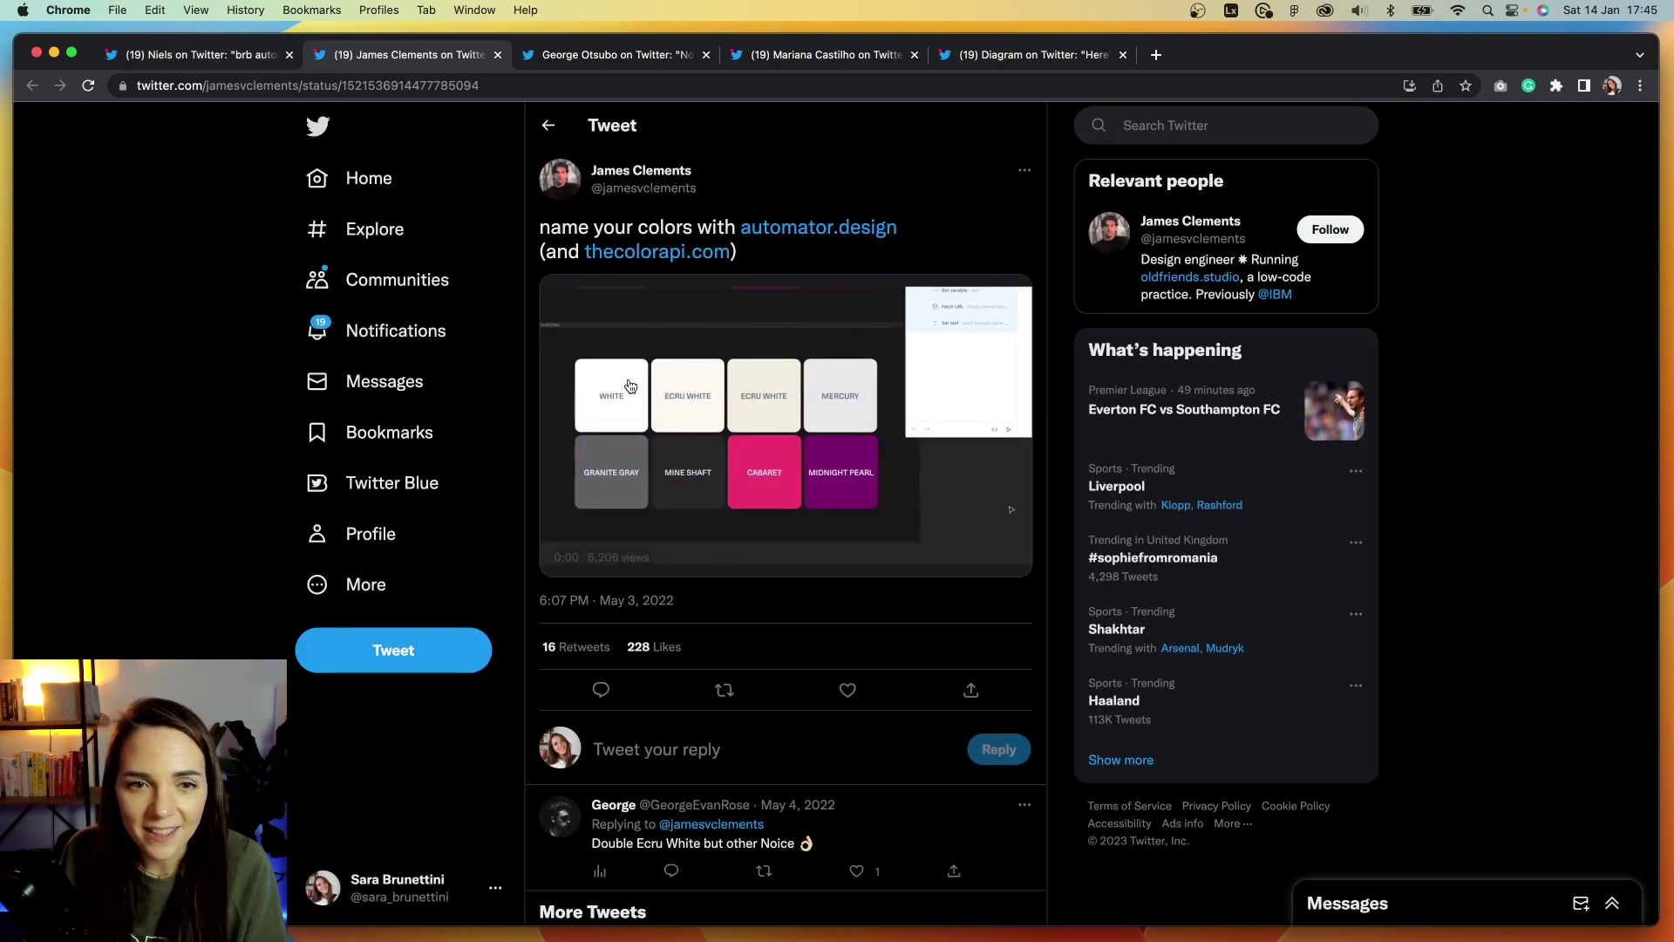
pyautogui.moveTo(599, 434)
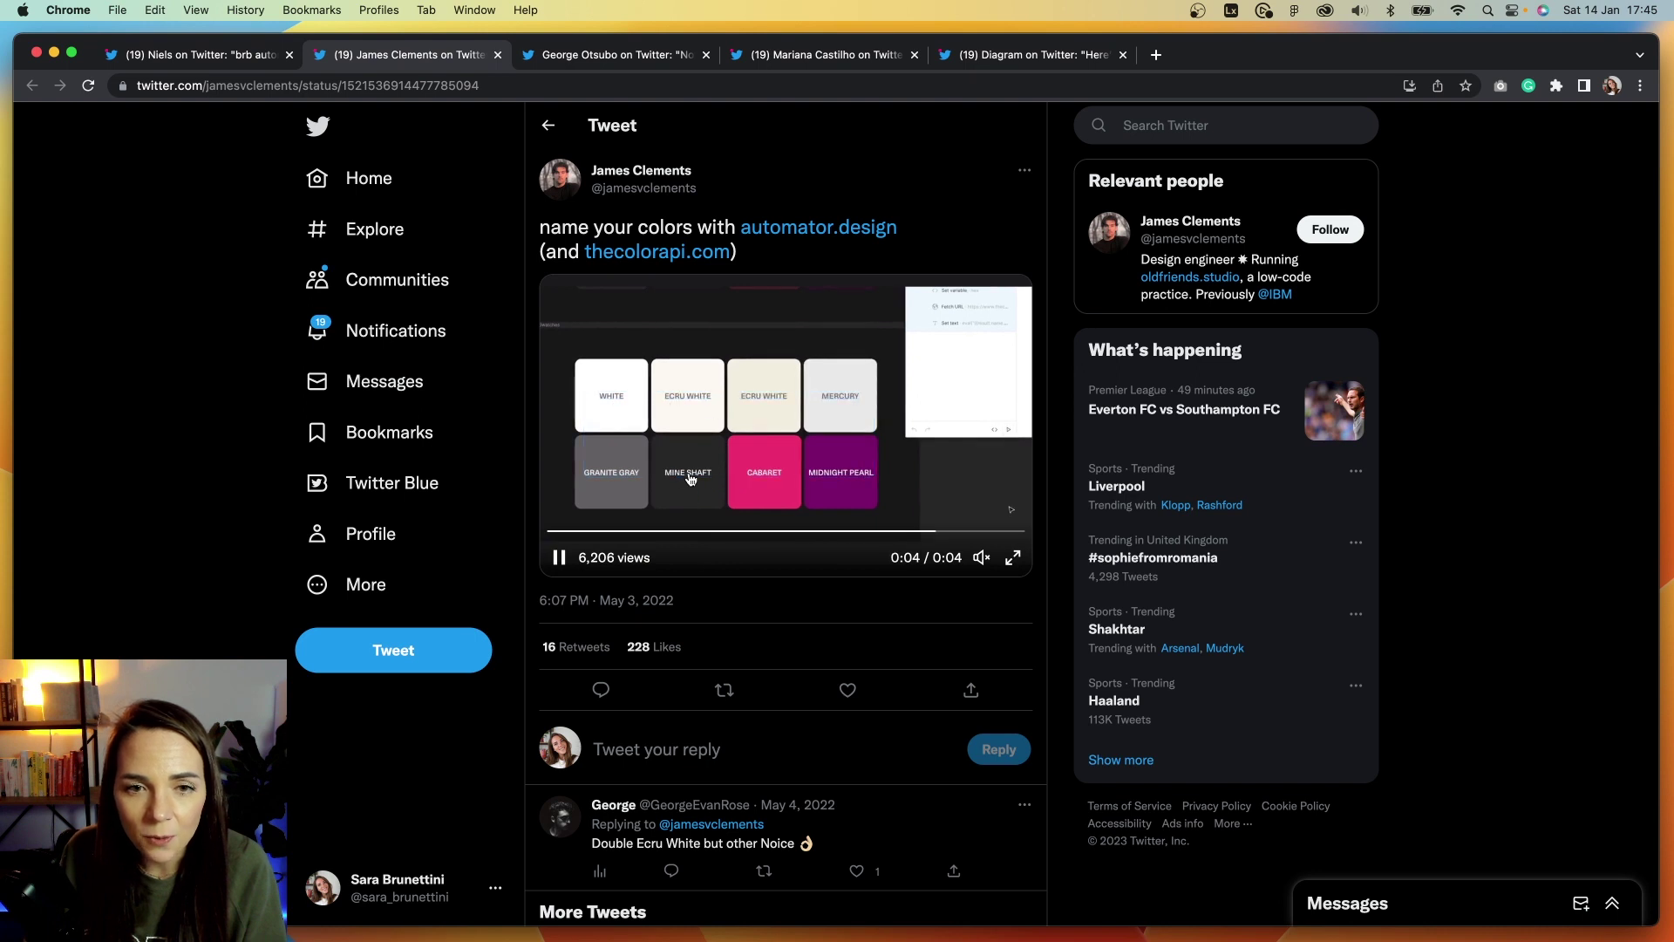
pyautogui.hotkey('ctrl', 'Tab')
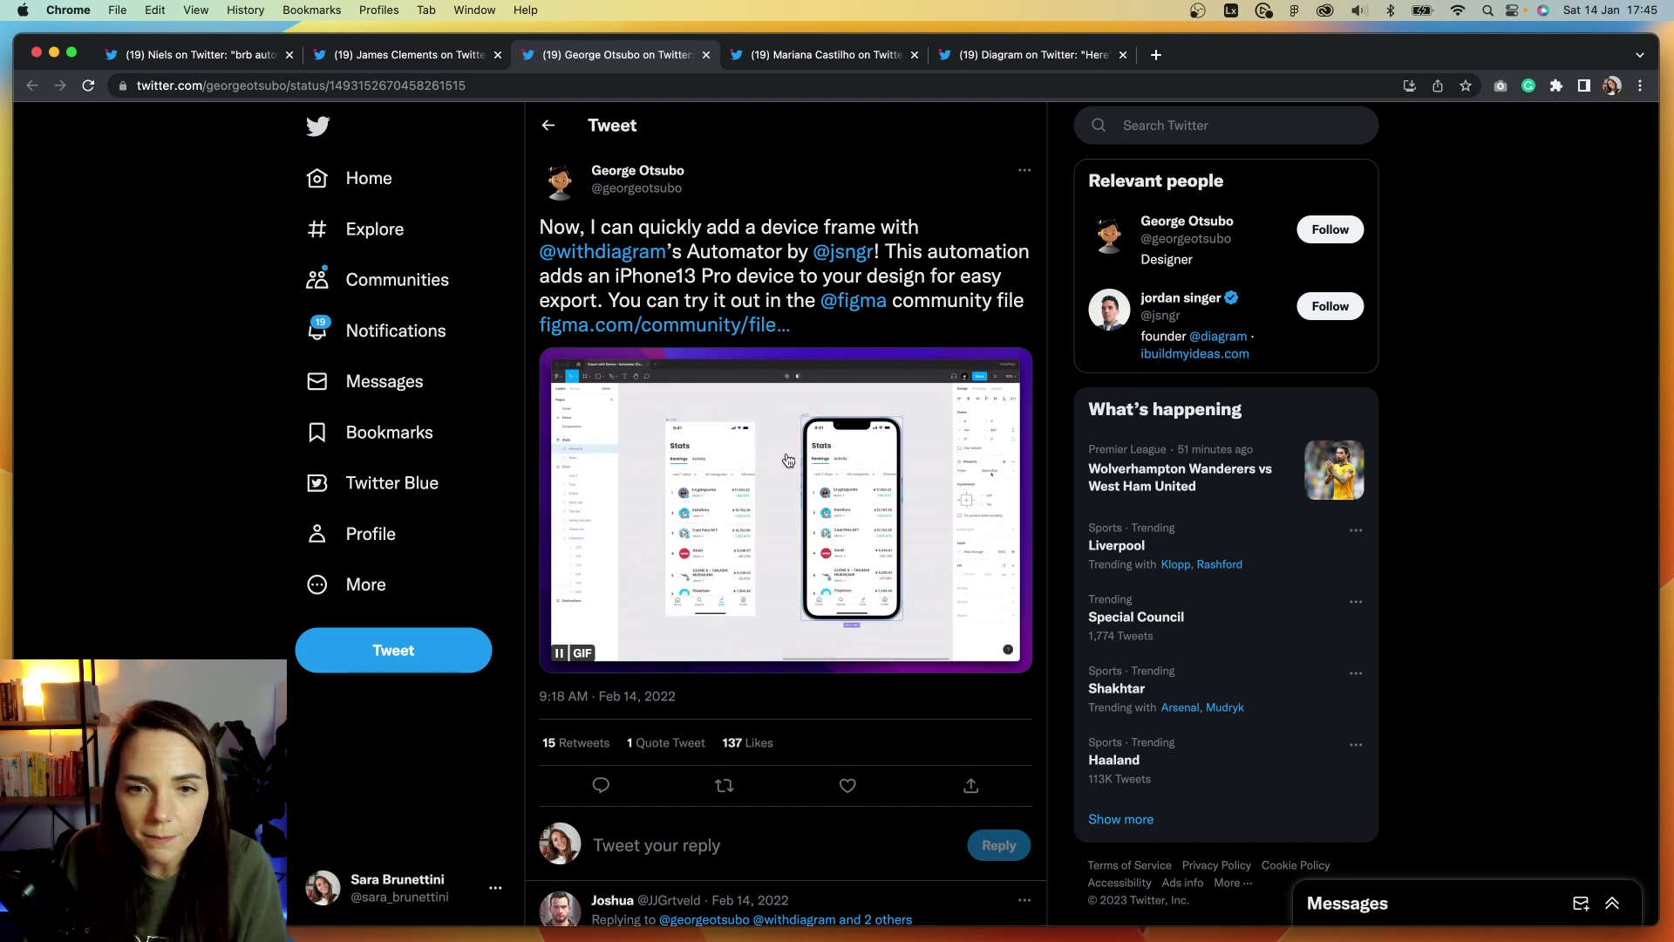
pyautogui.moveTo(833, 305)
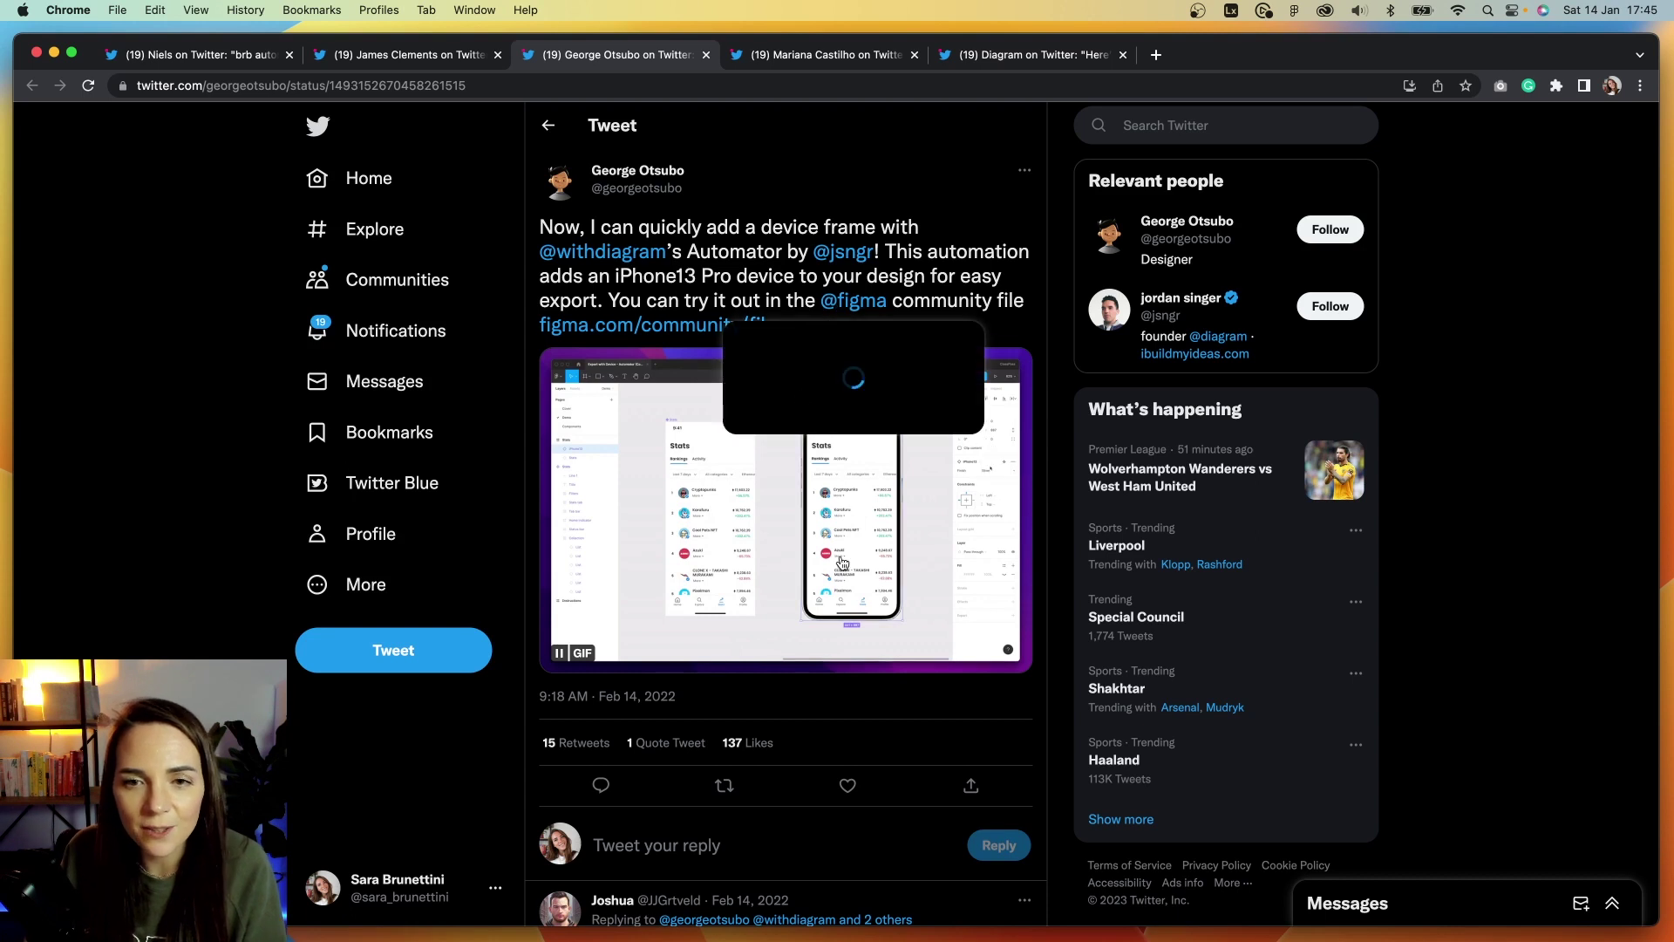
pyautogui.click(820, 54)
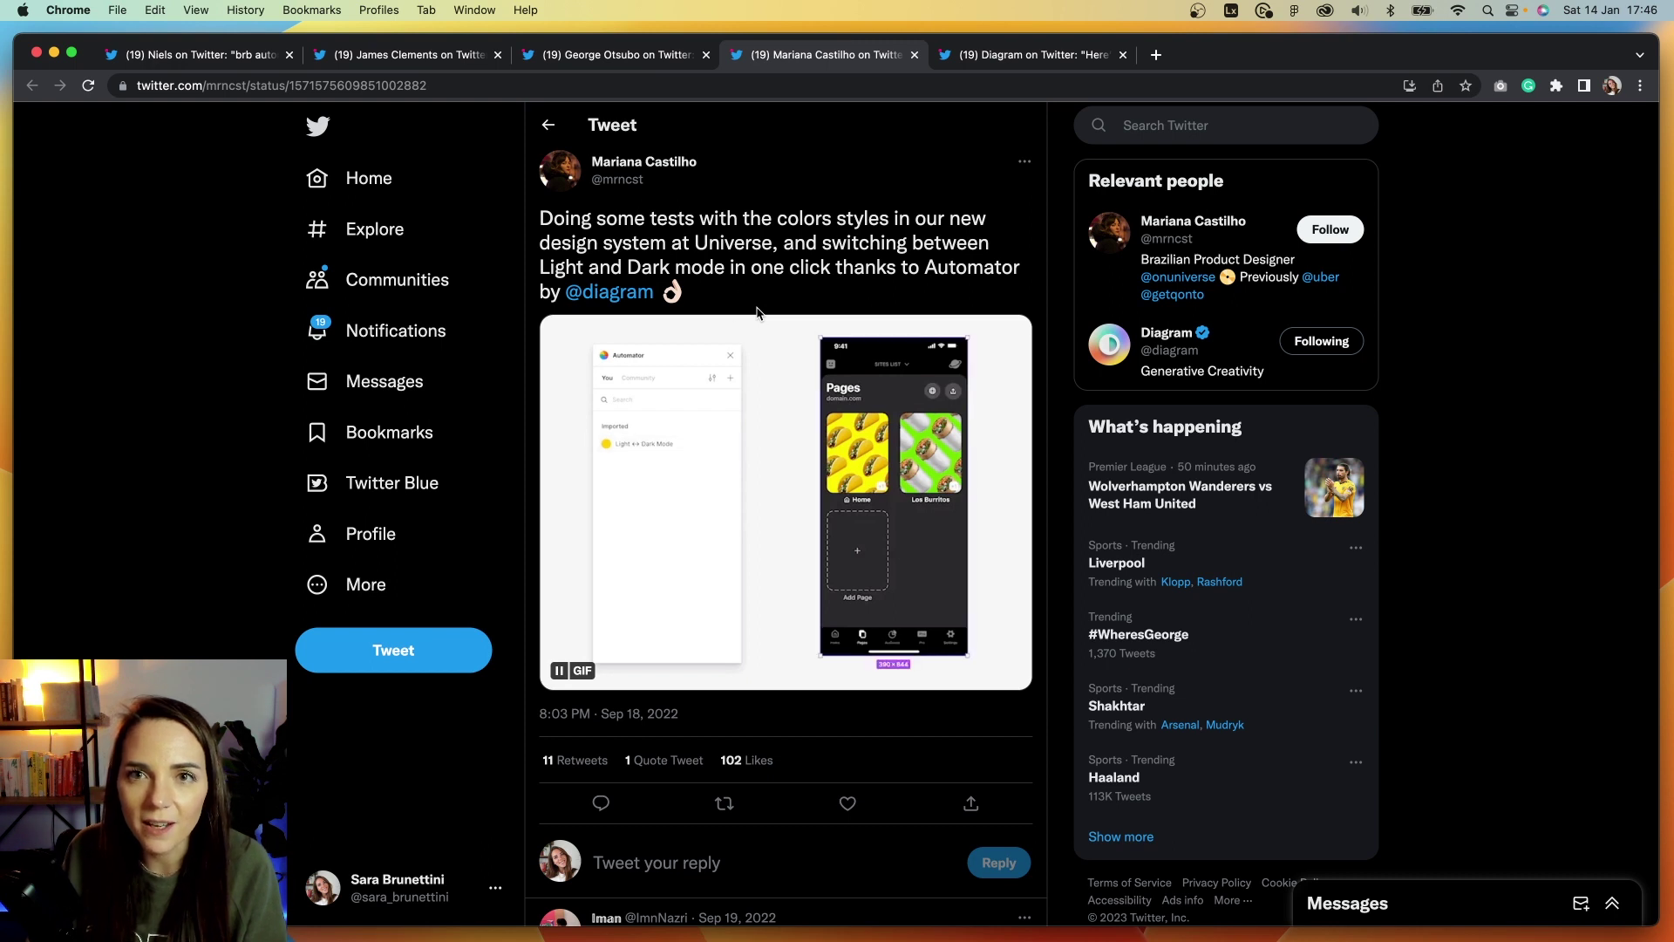
pyautogui.click(1035, 59)
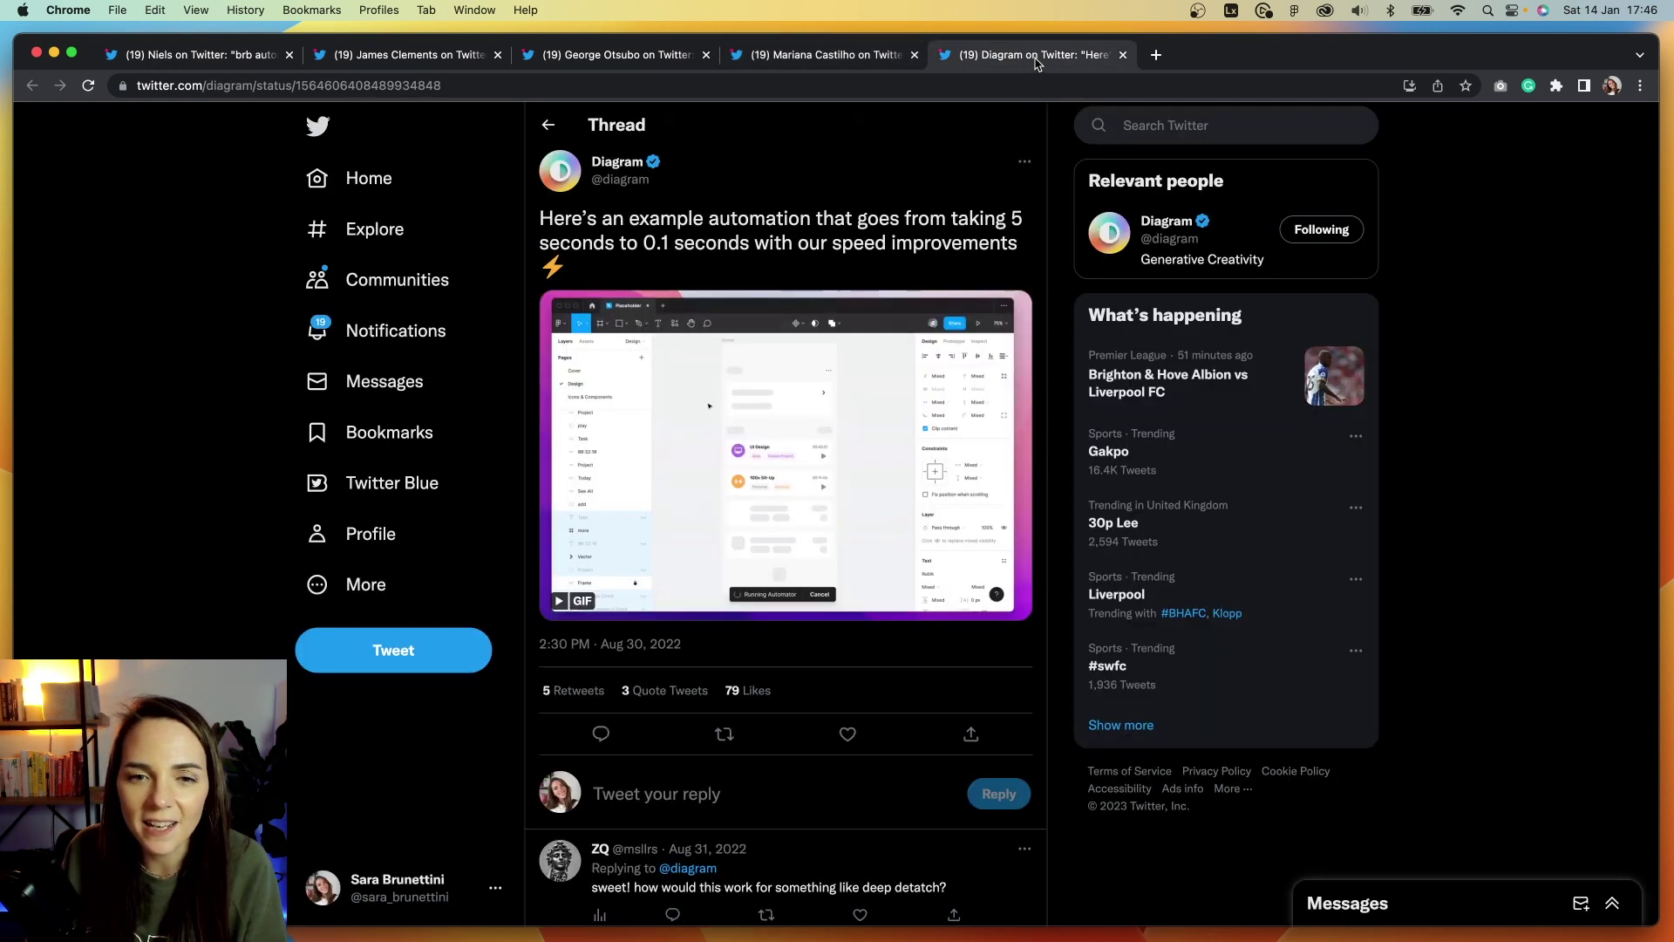